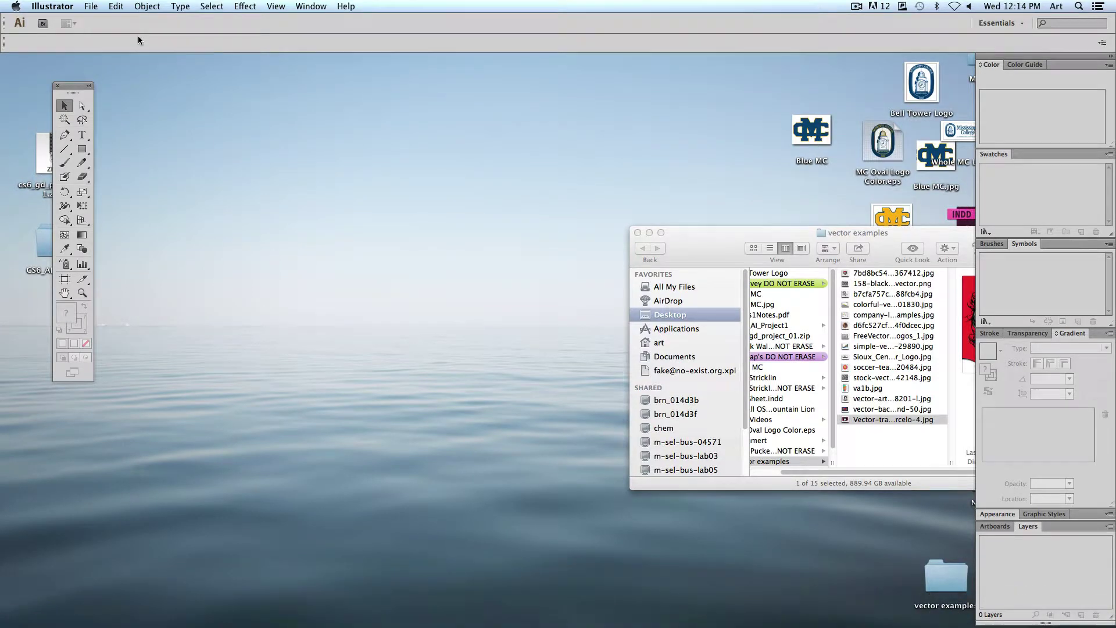
Create a new Letter-size document with 1 artboard and CMYK color mode
left_click(92, 7)
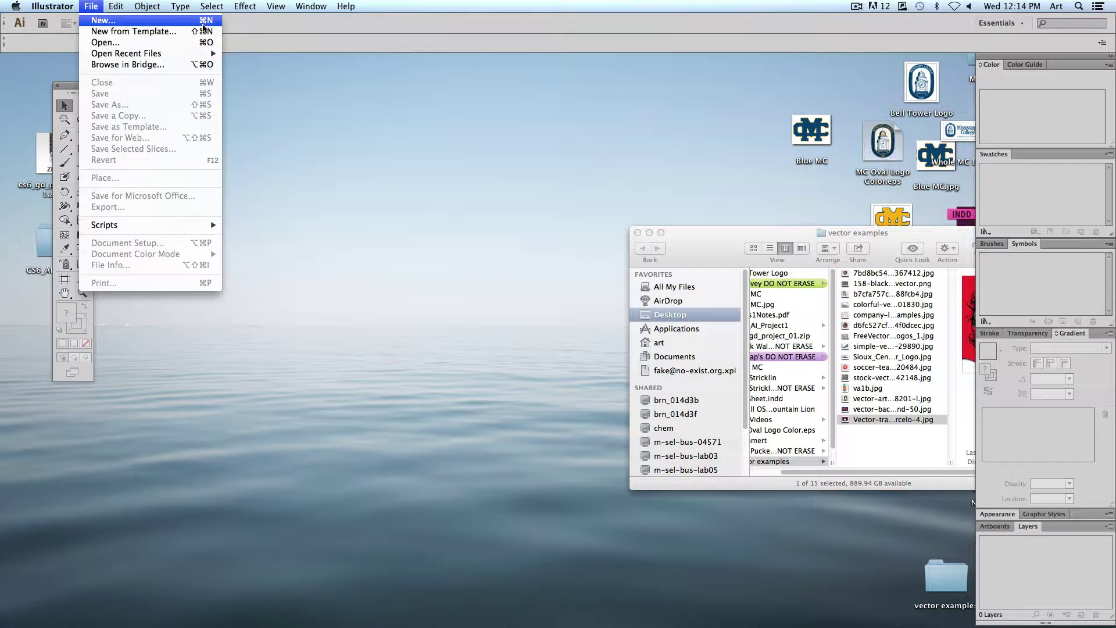
left_click(203, 26)
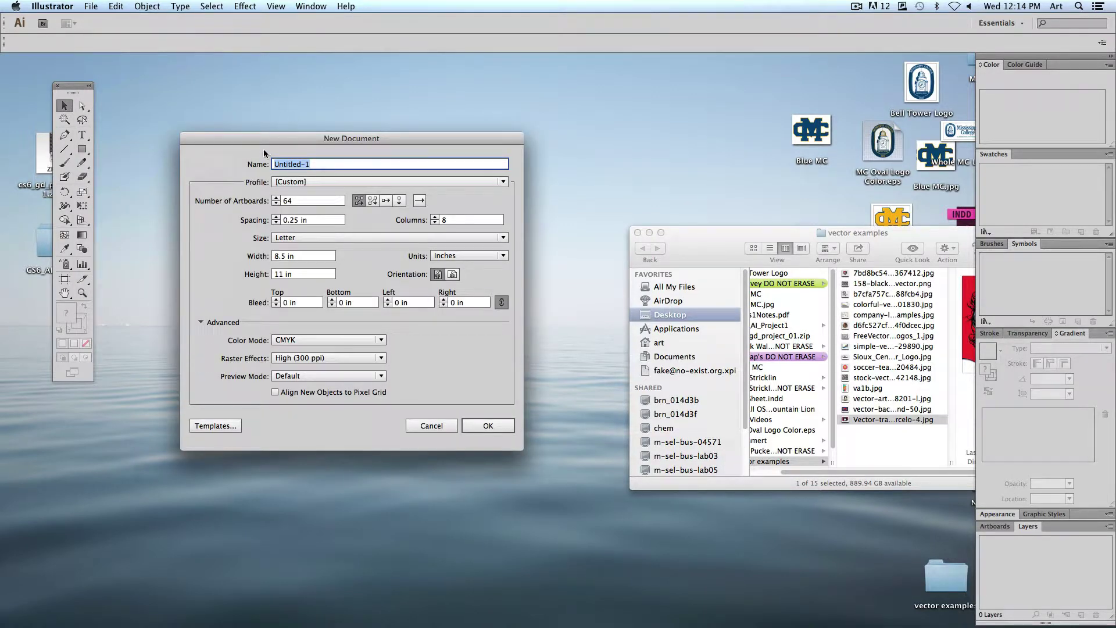
left_click_drag(262, 142, 326, 100)
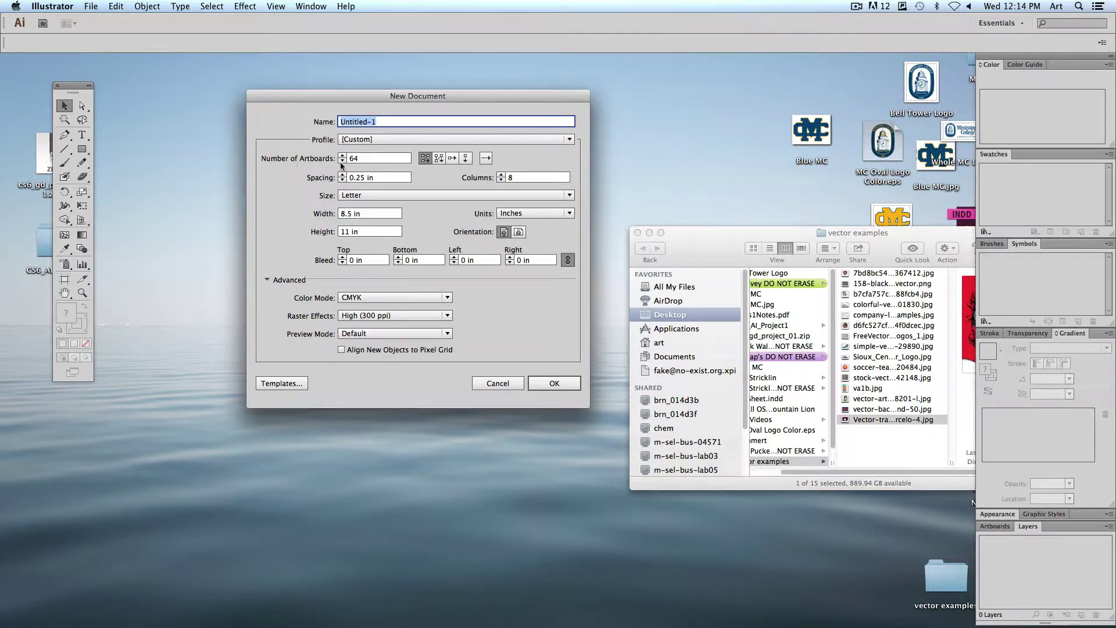
key("Tab")
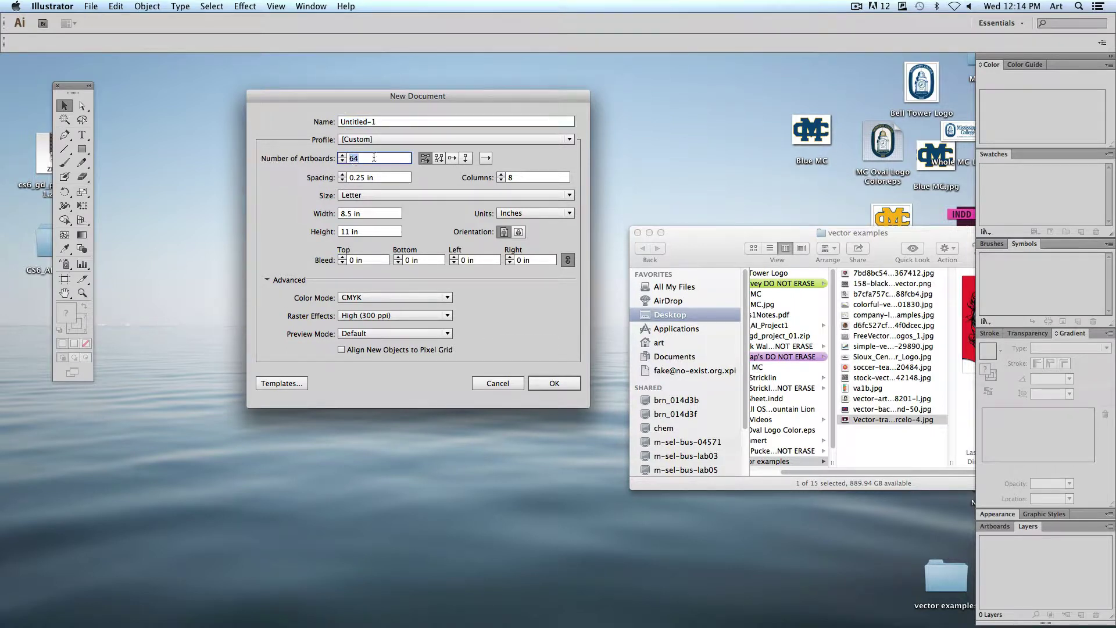
type("1")
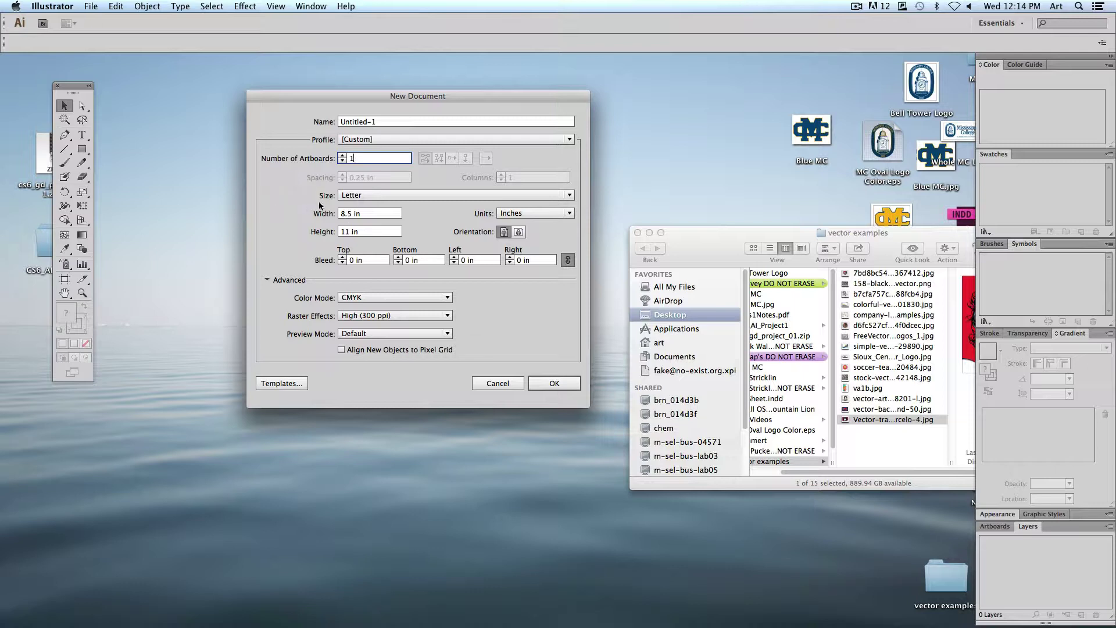
left_click(356, 197)
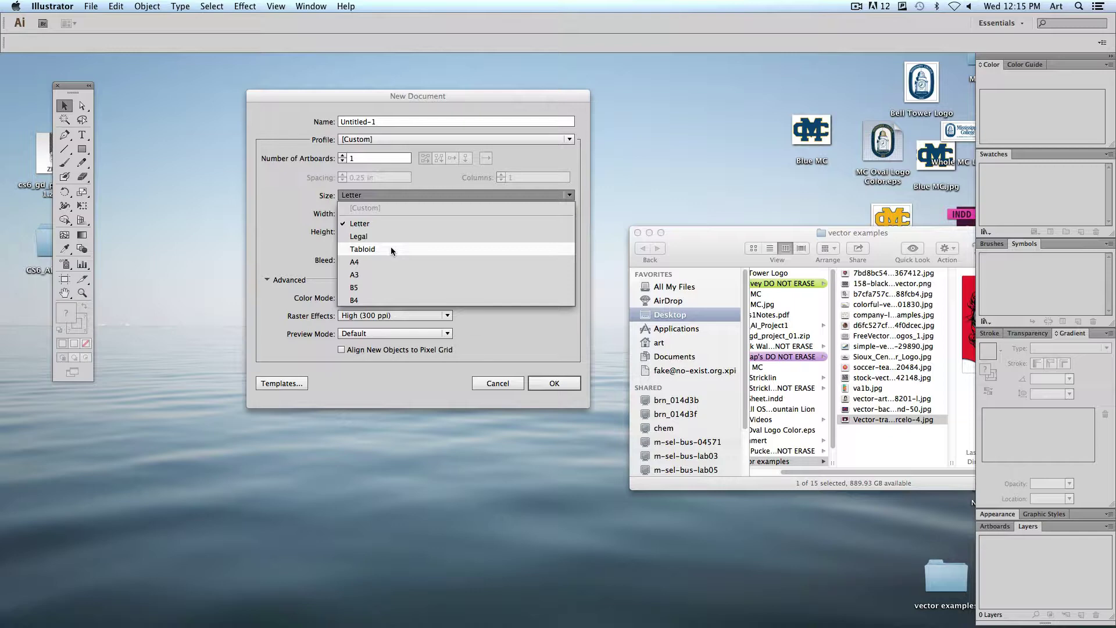
left_click(270, 230)
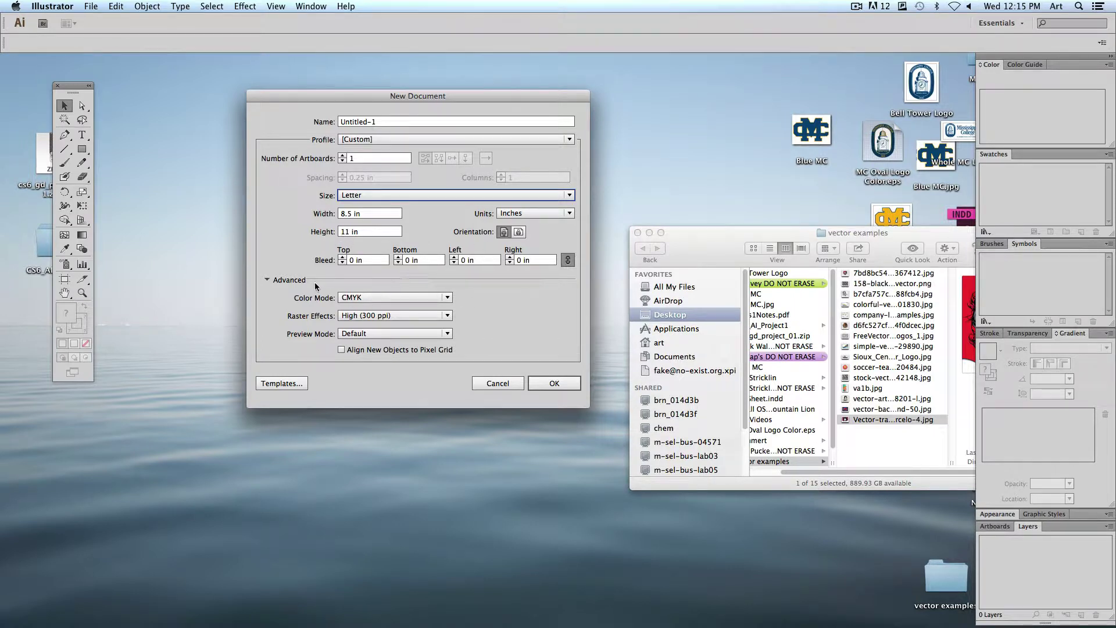
left_click(379, 297)
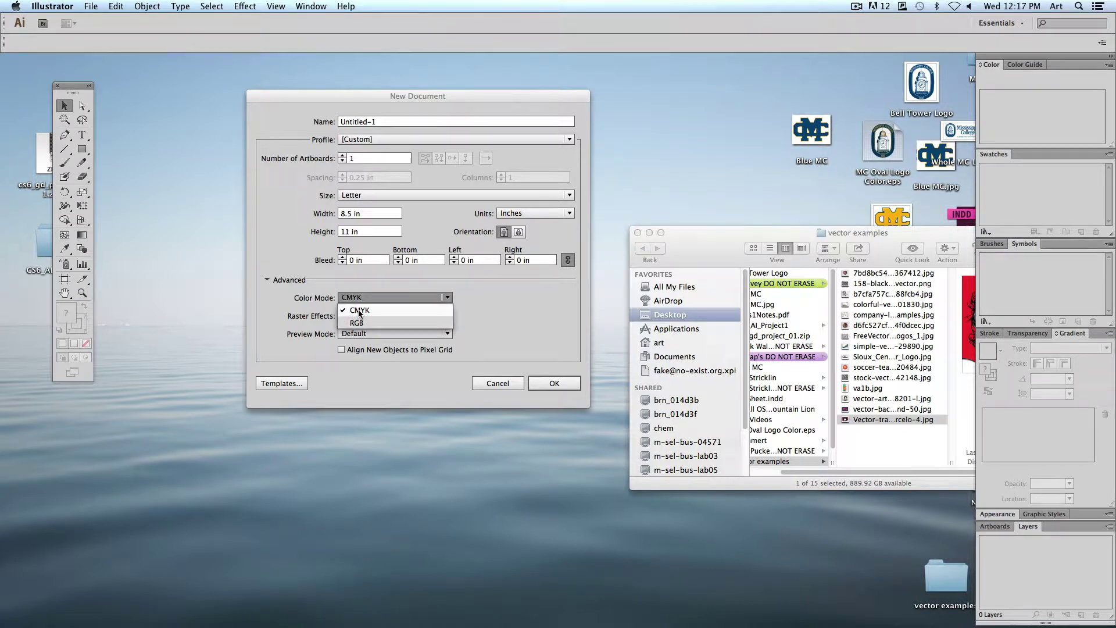
left_click(360, 311)
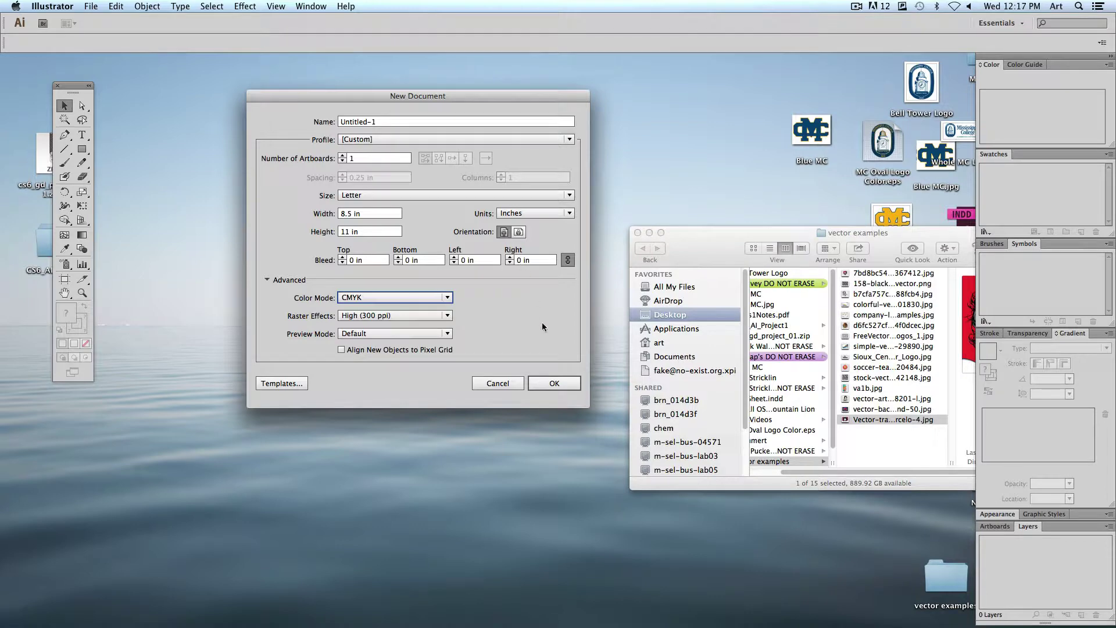
left_click(556, 389)
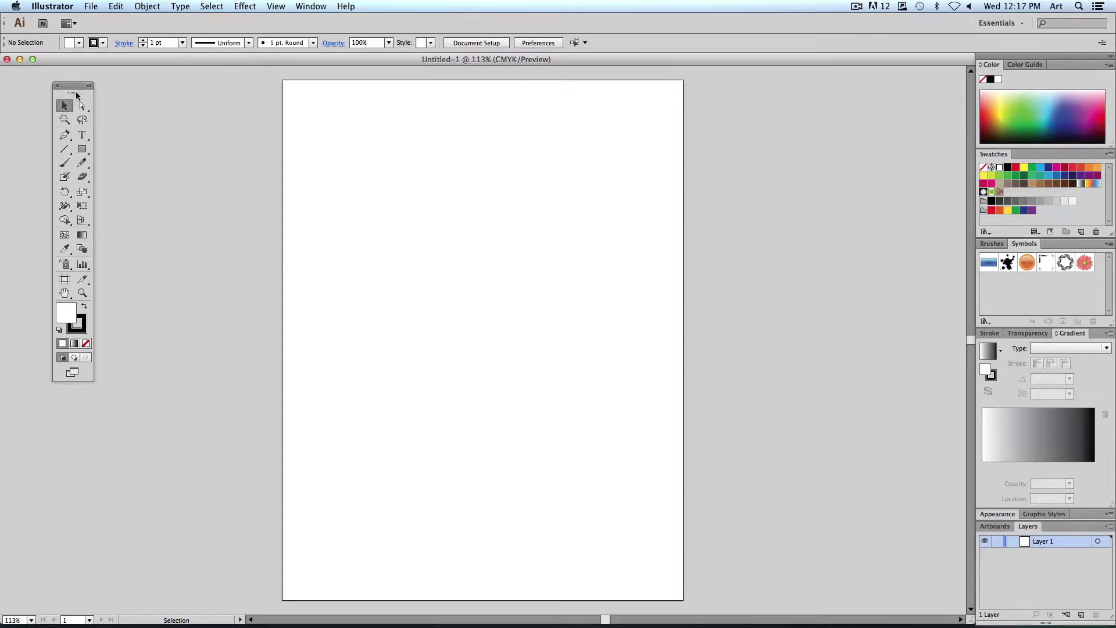
Reposition the floating tools palette and detach the shape tools into their own palette above the canvas
mouse_move(73, 90)
left_mouse_down()
mouse_move(90, 136)
mouse_move(52, 84)
left_mouse_up()
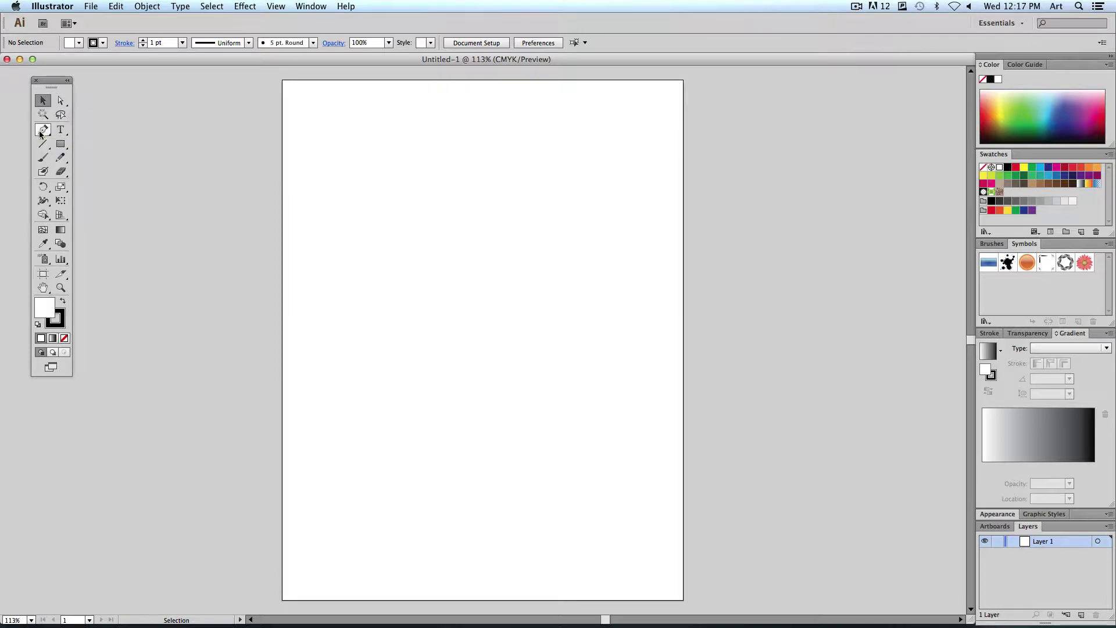
left_click(43, 154)
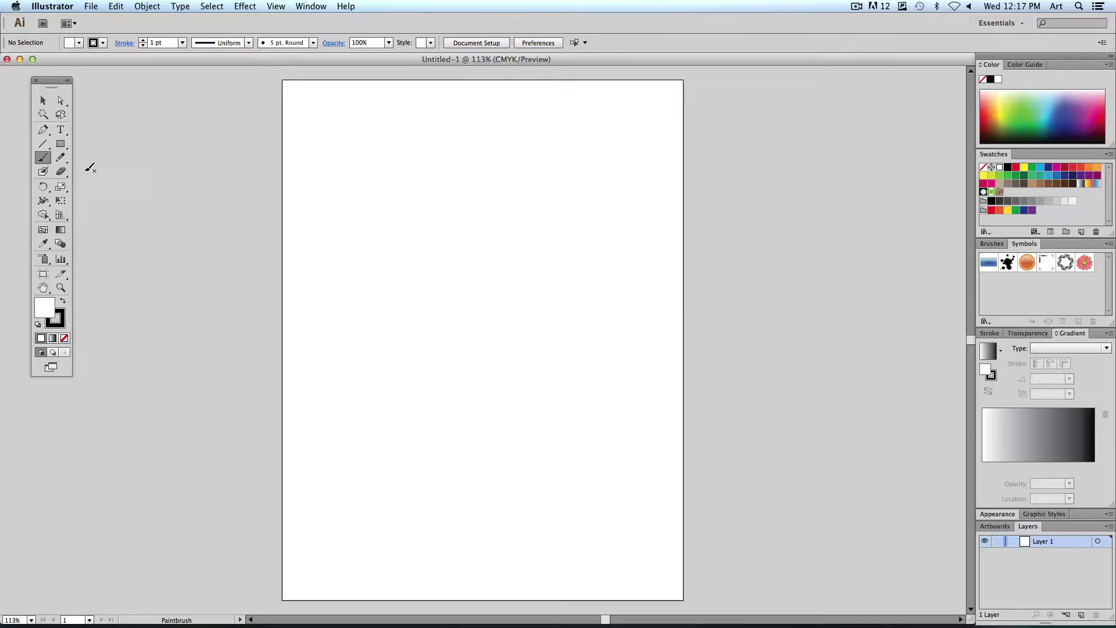
left_click(64, 147)
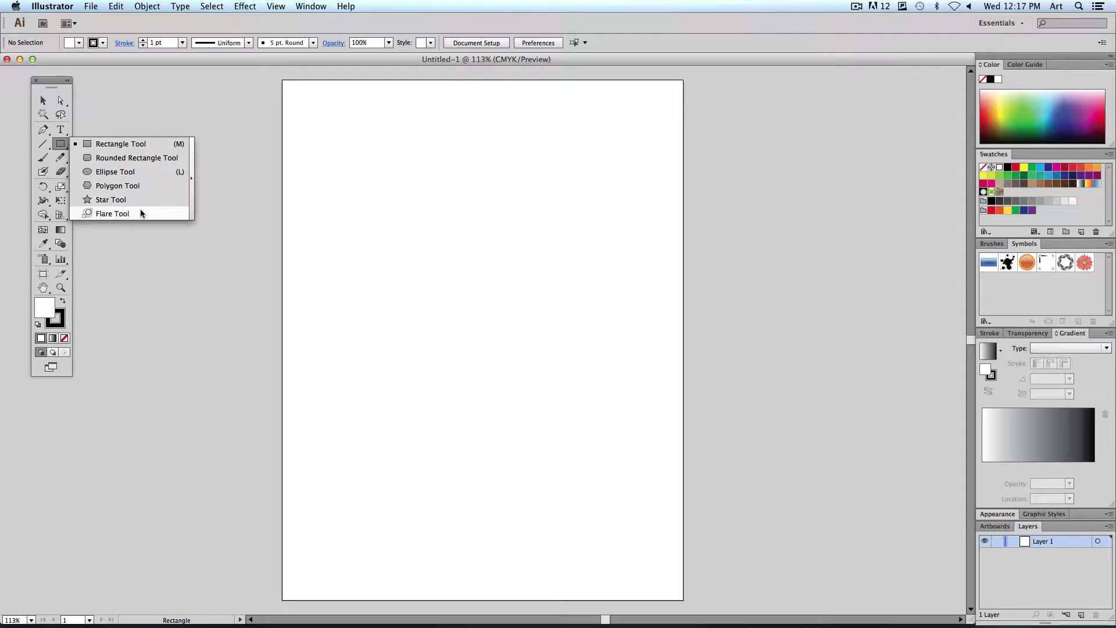
left_click_drag(189, 171, 192, 174)
left_click_drag(121, 147, 149, 80)
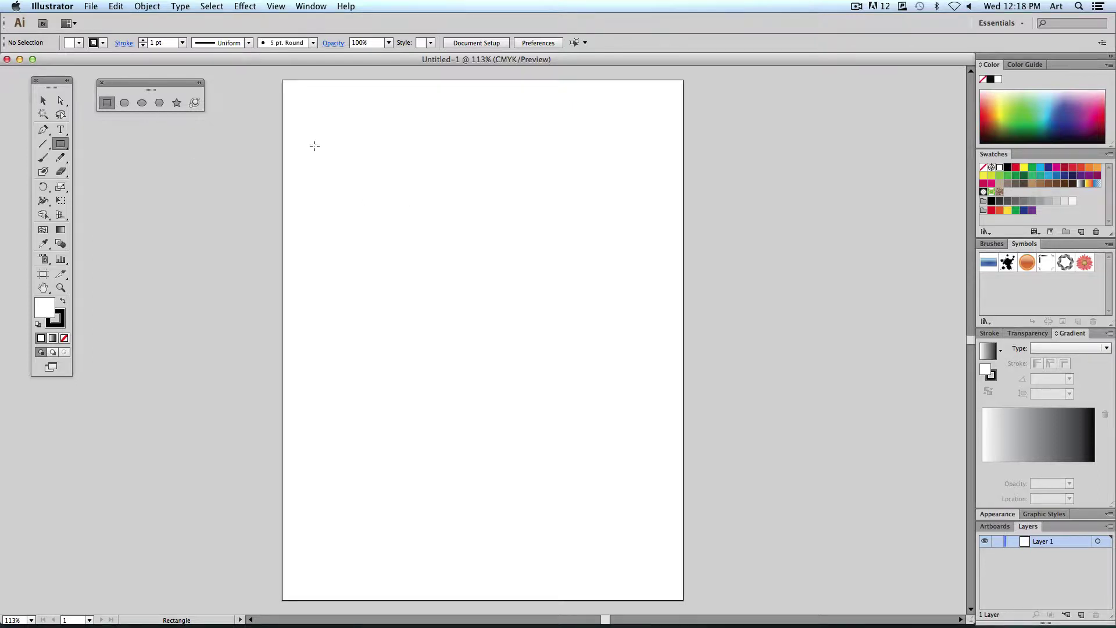
Draw a rectangle about 2.84 by 2.53 in near the page's upper-left corner and fill it with red
mouse_move(301, 124)
left_mouse_down()
mouse_move(327, 229)
mouse_move(385, 242)
mouse_move(427, 305)
left_mouse_up()
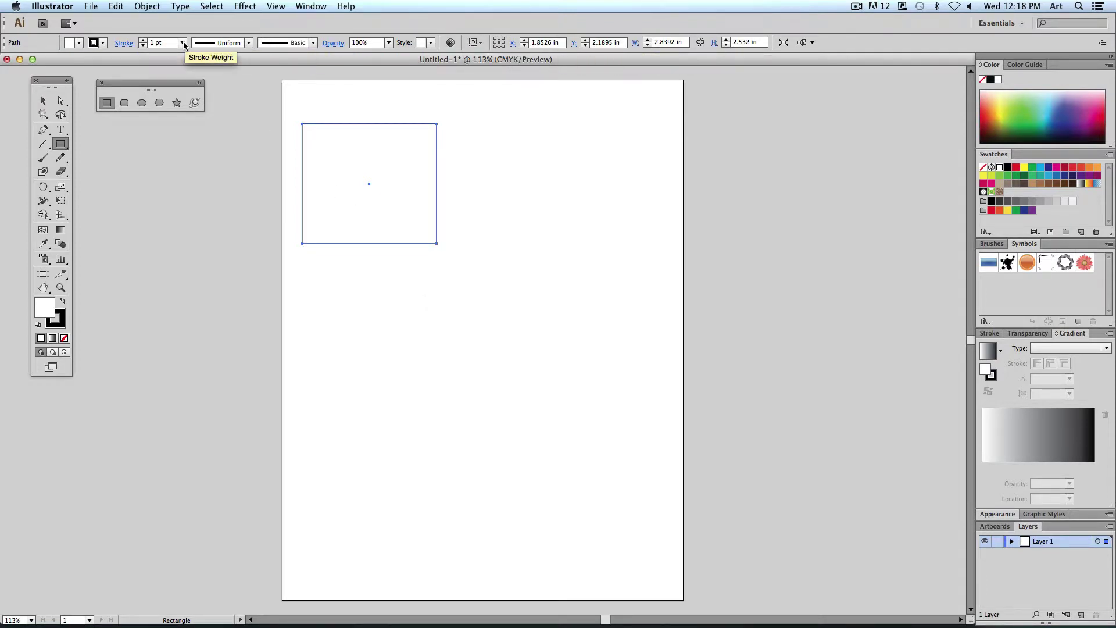
left_click(80, 44)
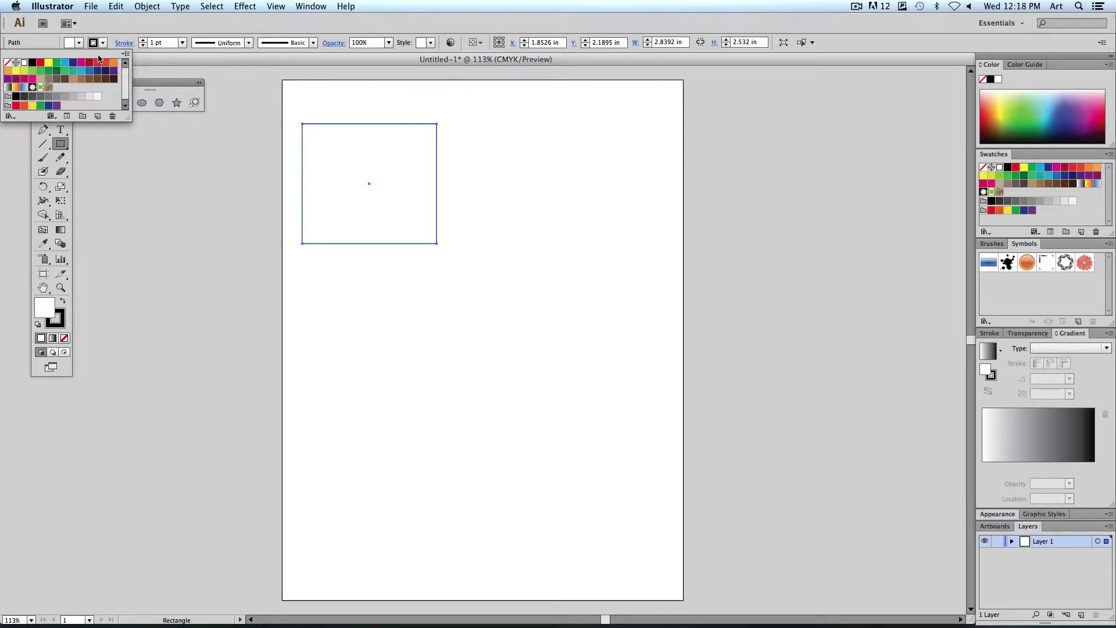
left_click(81, 71)
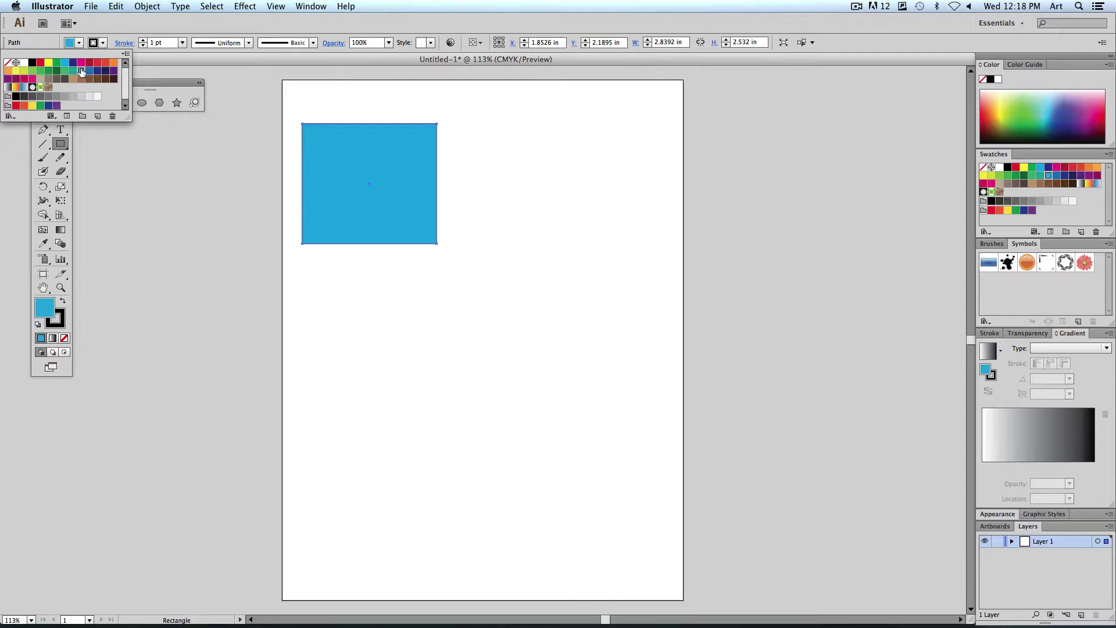
left_click(106, 63)
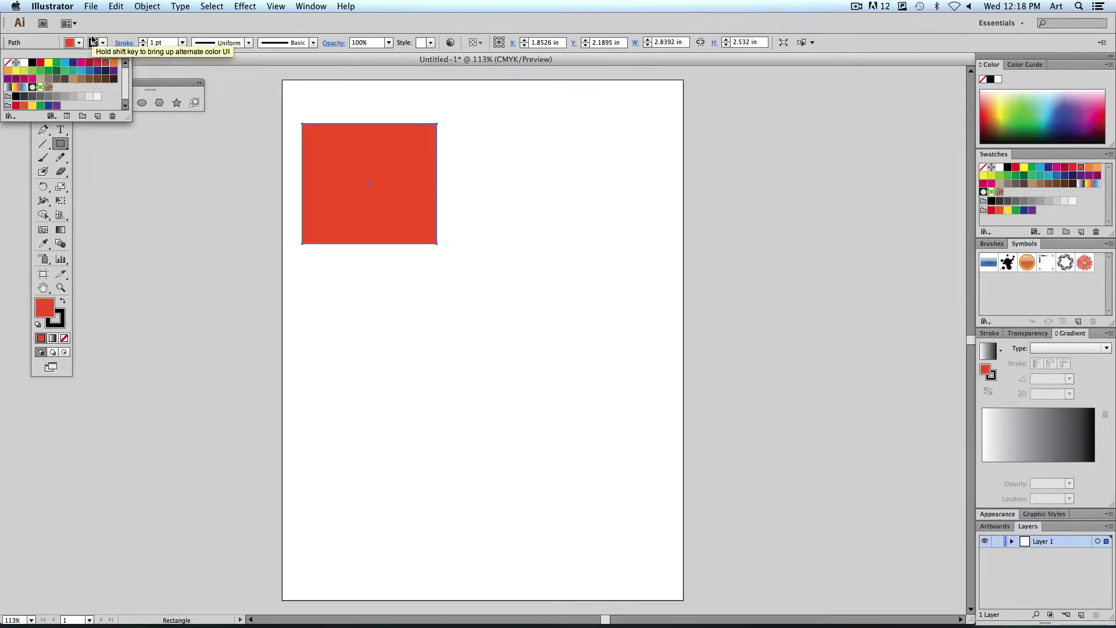
Give the red rectangle a light blue stroke and delete the stray path above it
left_click(93, 42)
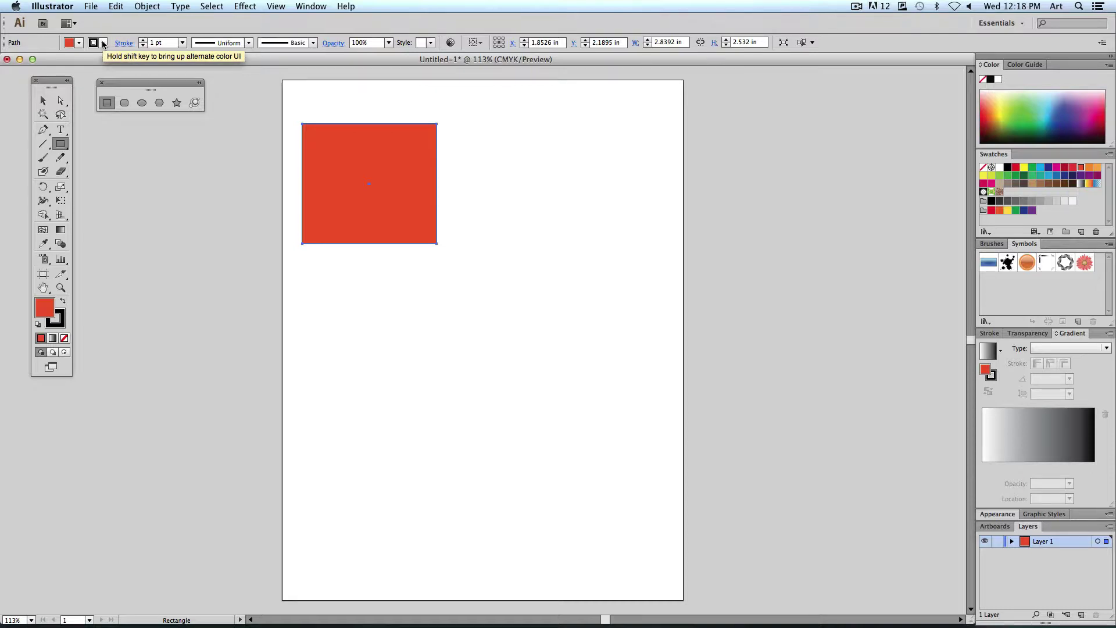
left_click(102, 43)
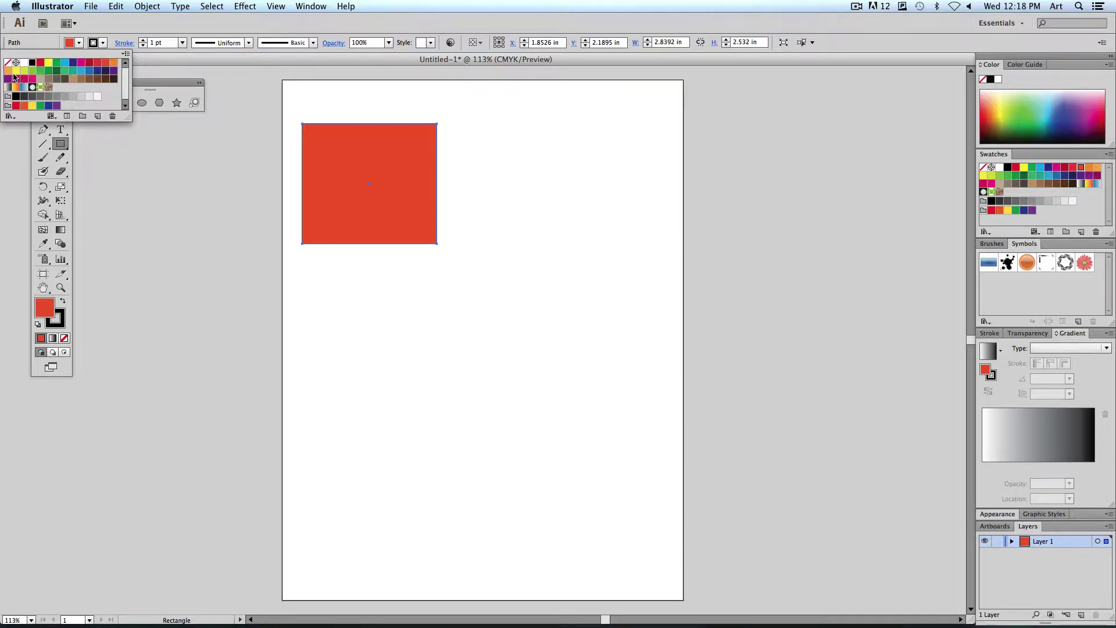
left_click(81, 70)
left_click(316, 97)
left_click_drag(316, 93, 316, 91)
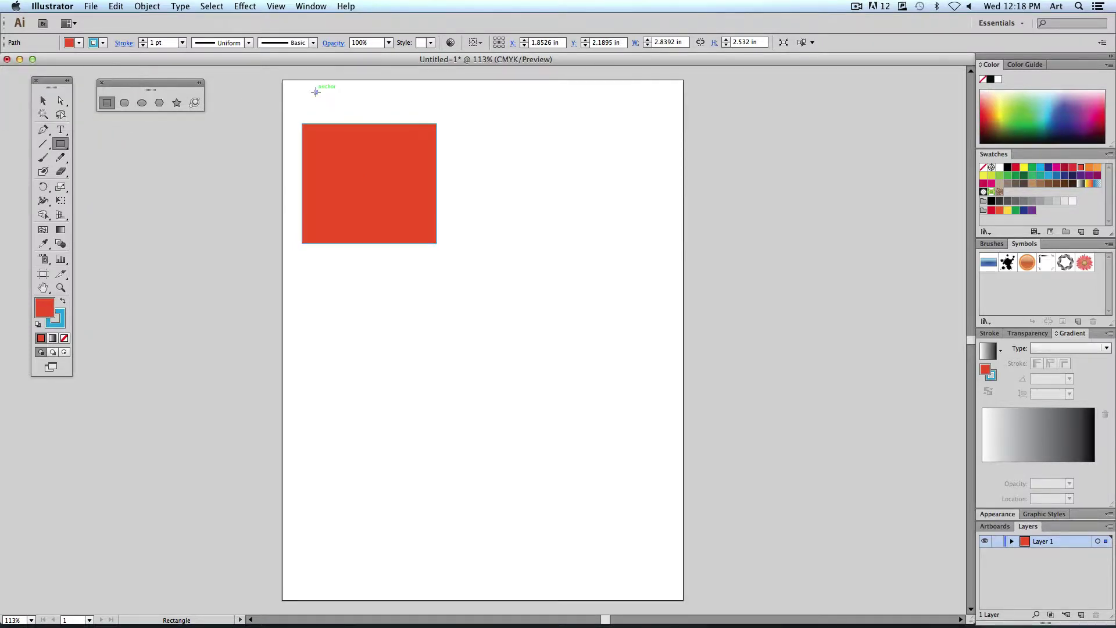
key("Delete")
key("backslash")
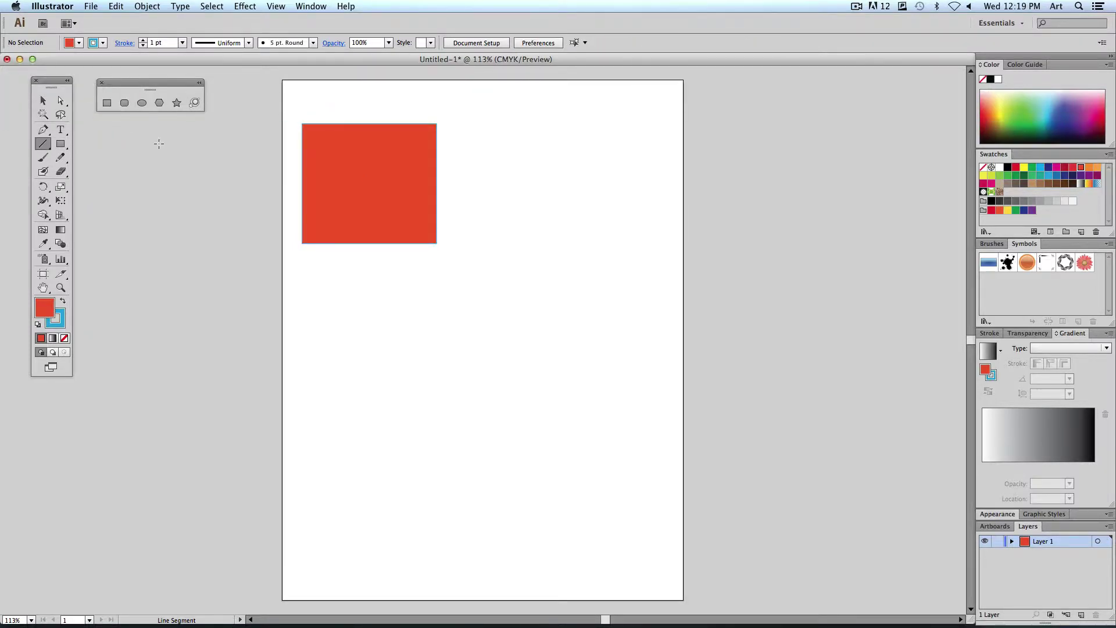
Select the red rectangle and increase its stroke weight to 23 pt
left_click(43, 100)
left_click(375, 179)
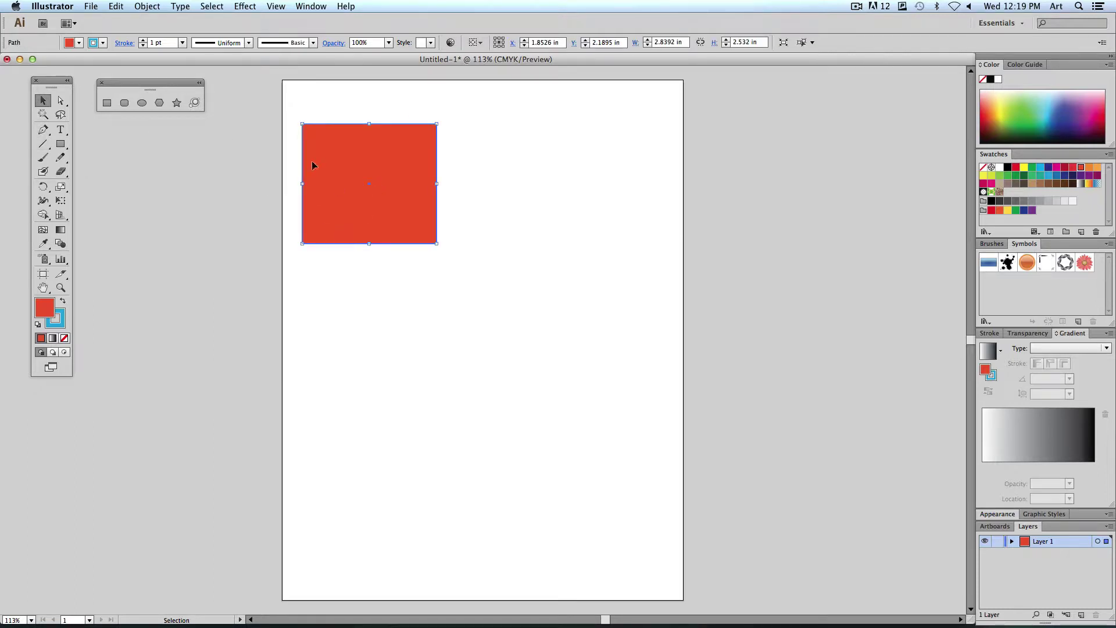
left_click(143, 40)
left_click(143, 39)
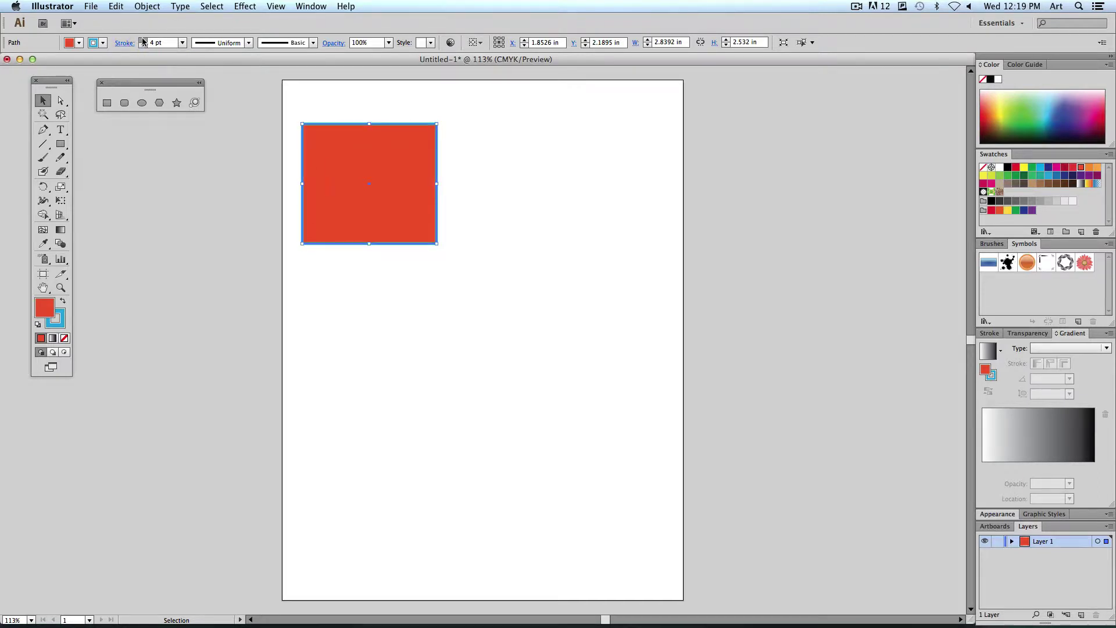
left_click(143, 40)
left_click(143, 40)
left_click(143, 39)
left_click(143, 40)
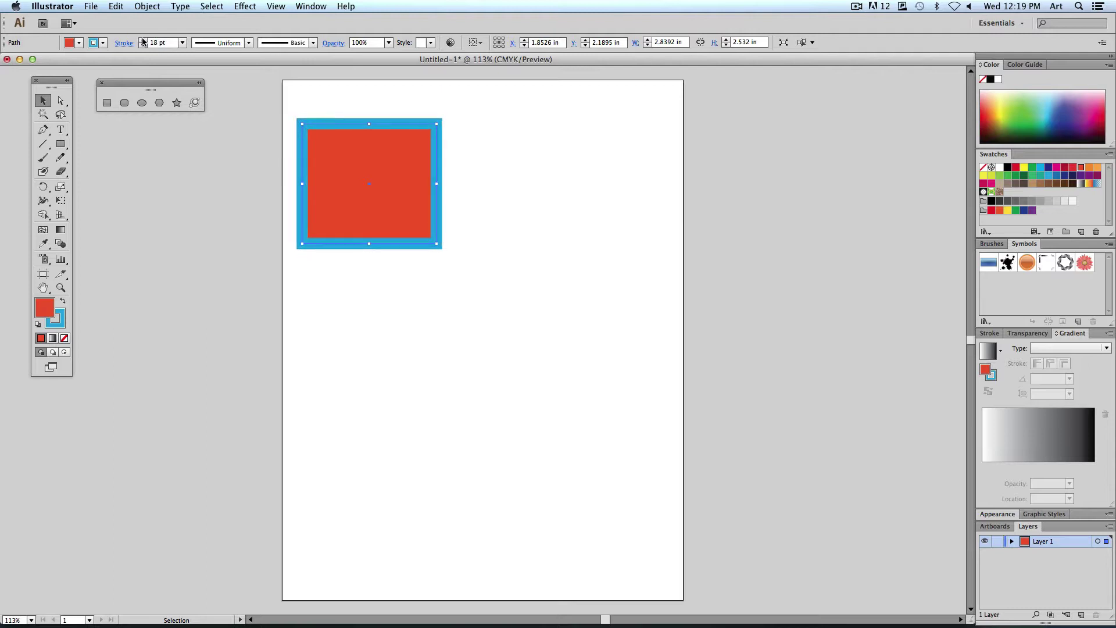
left_click(143, 39)
left_click(143, 39)
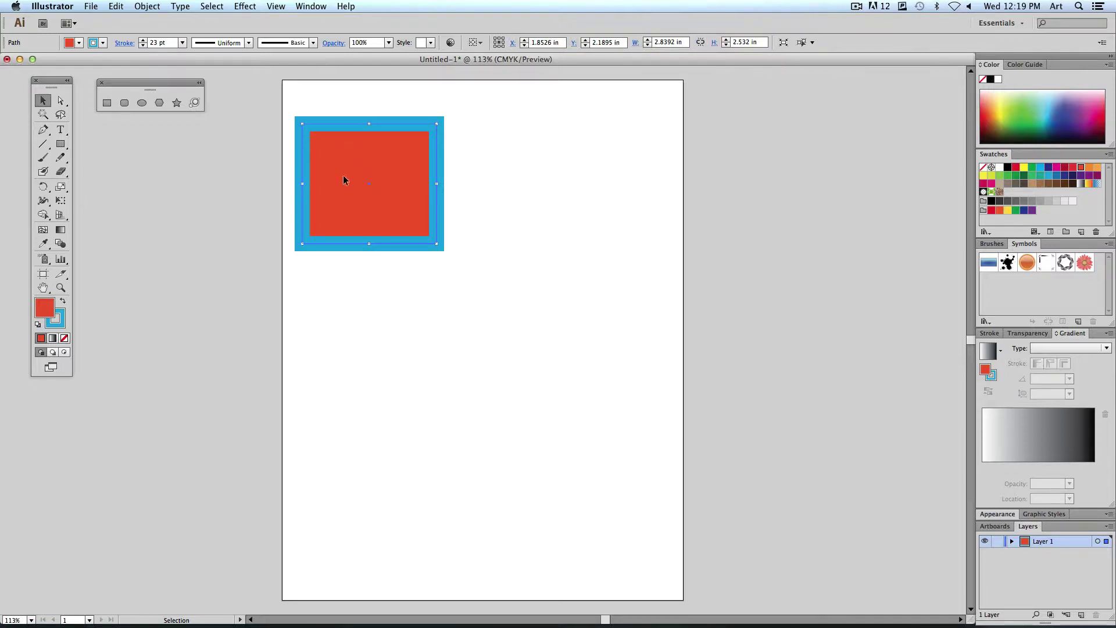
Move the rectangle toward the middle of the page, to about X 3.52 in and Y 2.41 in
left_click_drag(344, 180, 356, 192)
left_click(510, 193)
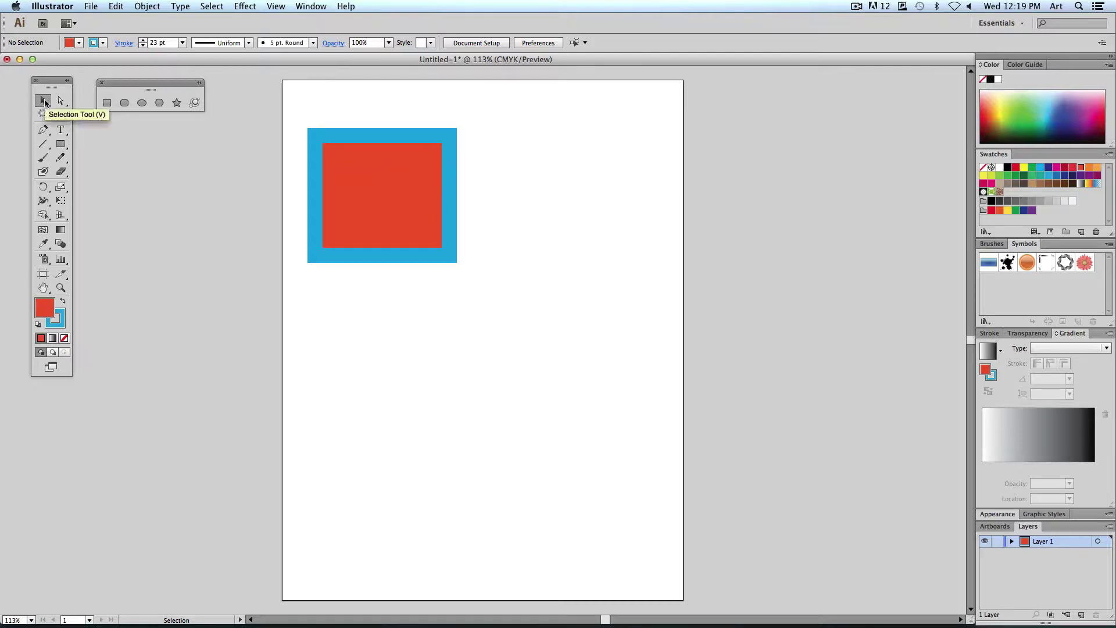
left_click(370, 167)
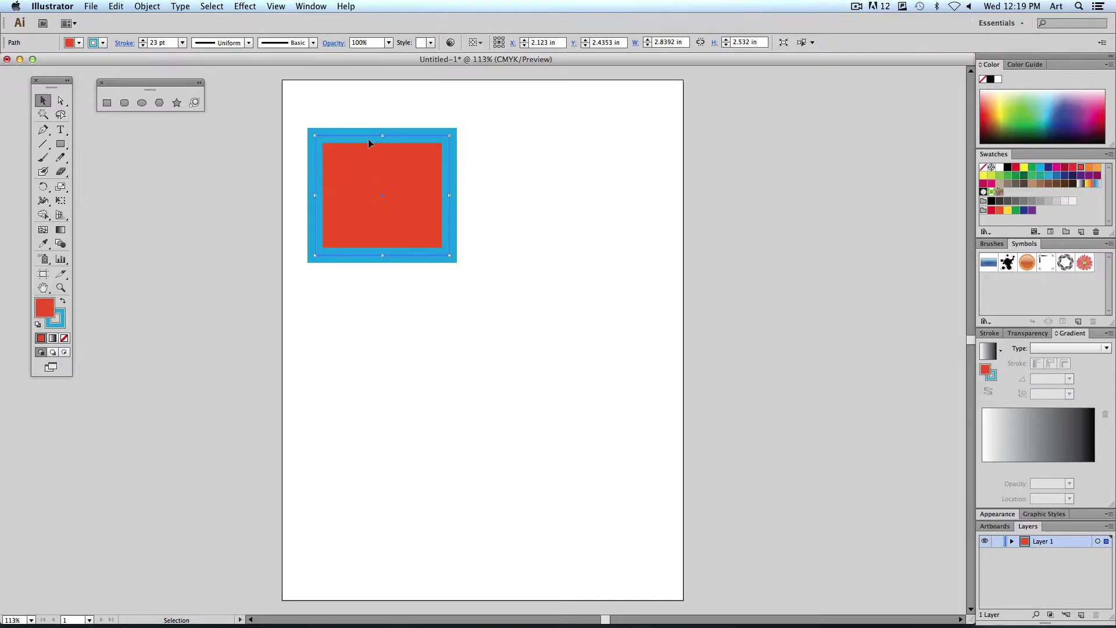
left_click_drag(388, 174, 453, 181)
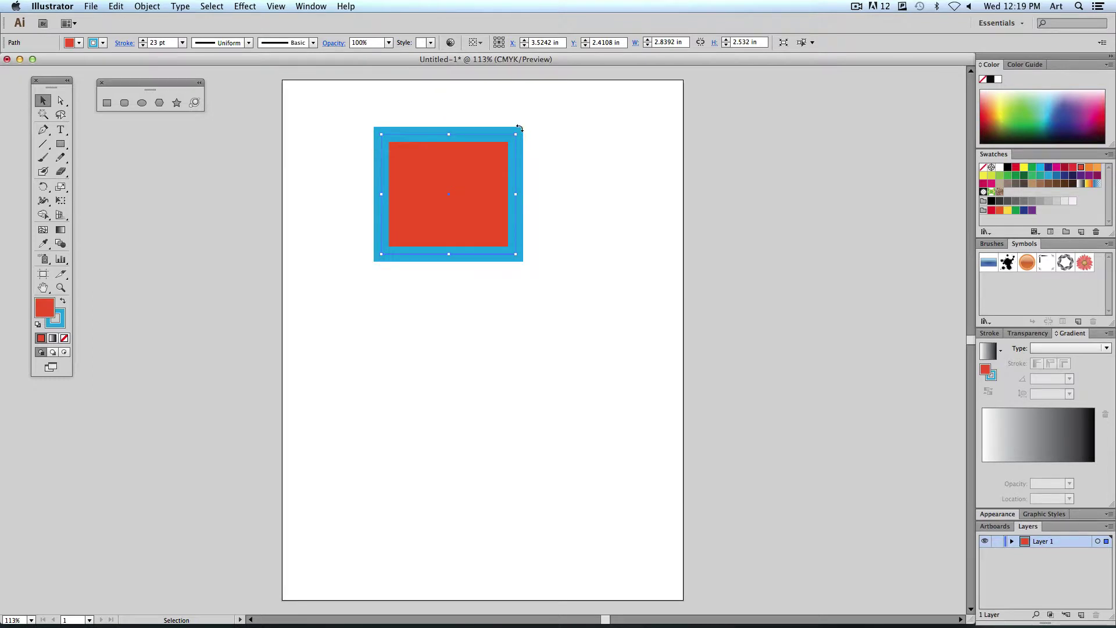
Tilt the rectangle slightly counterclockwise and move it down to about X 3.4 in and Y 3.16 in
mouse_move(519, 127)
left_mouse_down()
mouse_move(568, 175)
mouse_move(568, 190)
mouse_move(519, 111)
left_mouse_up()
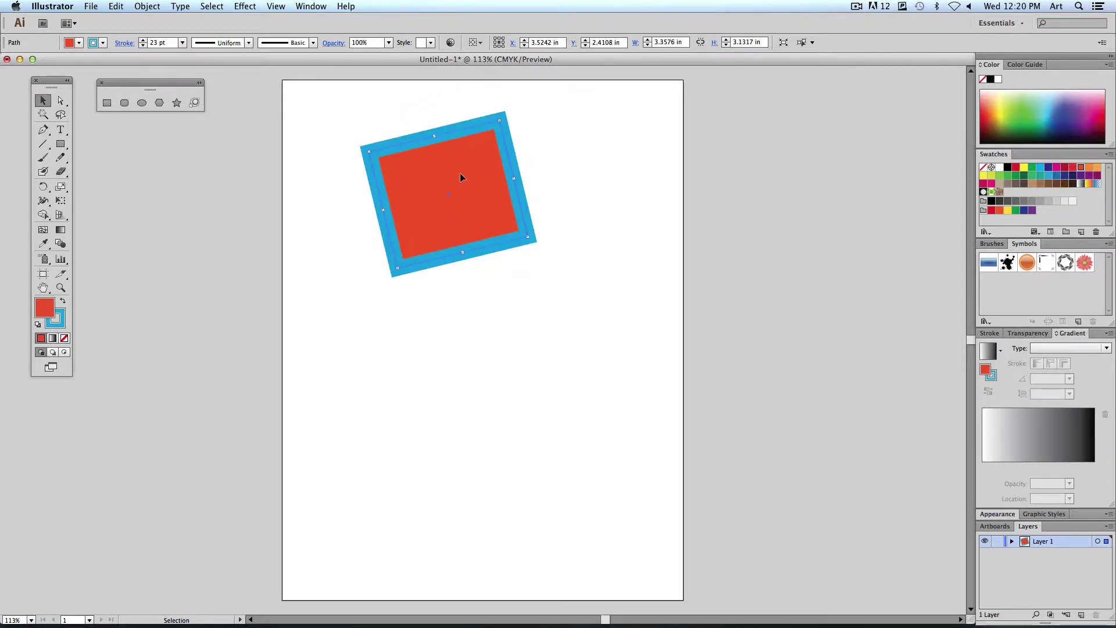
left_click_drag(461, 175, 496, 207)
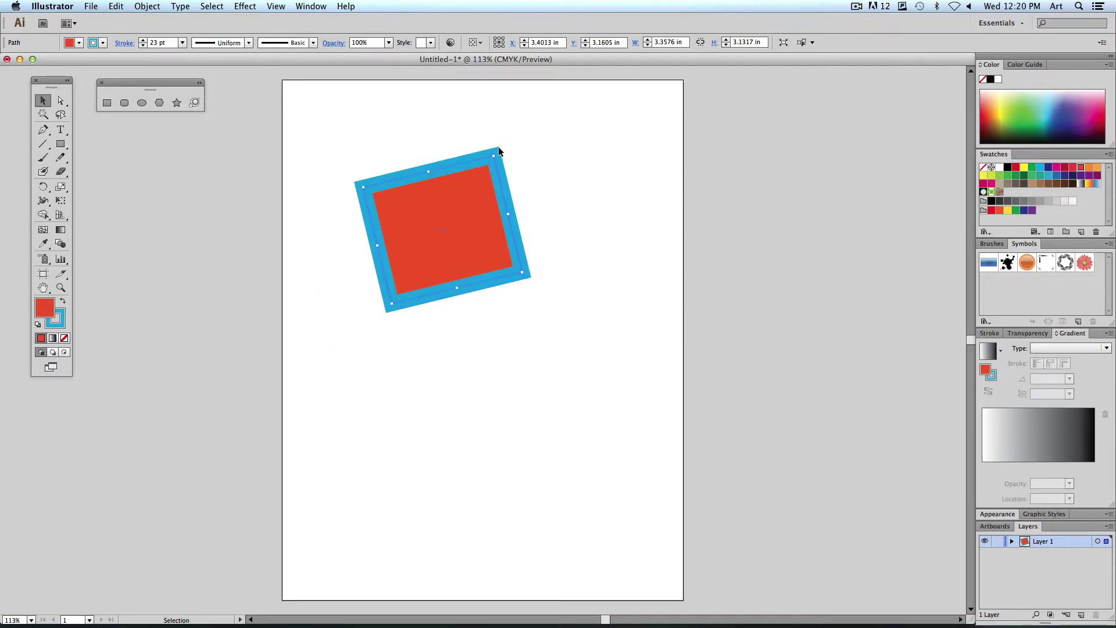
left_click_drag(497, 150, 523, 166)
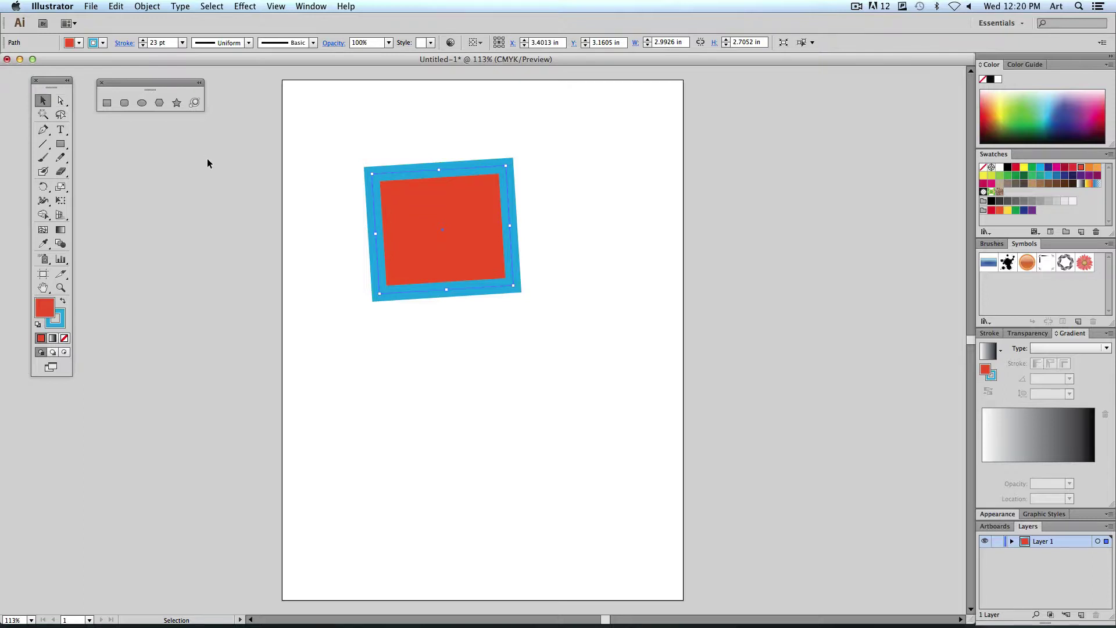
Directly select the rectangle's upper-right anchor point and move it up to about X 4.61 in, Y 1.44 in
left_click(61, 102)
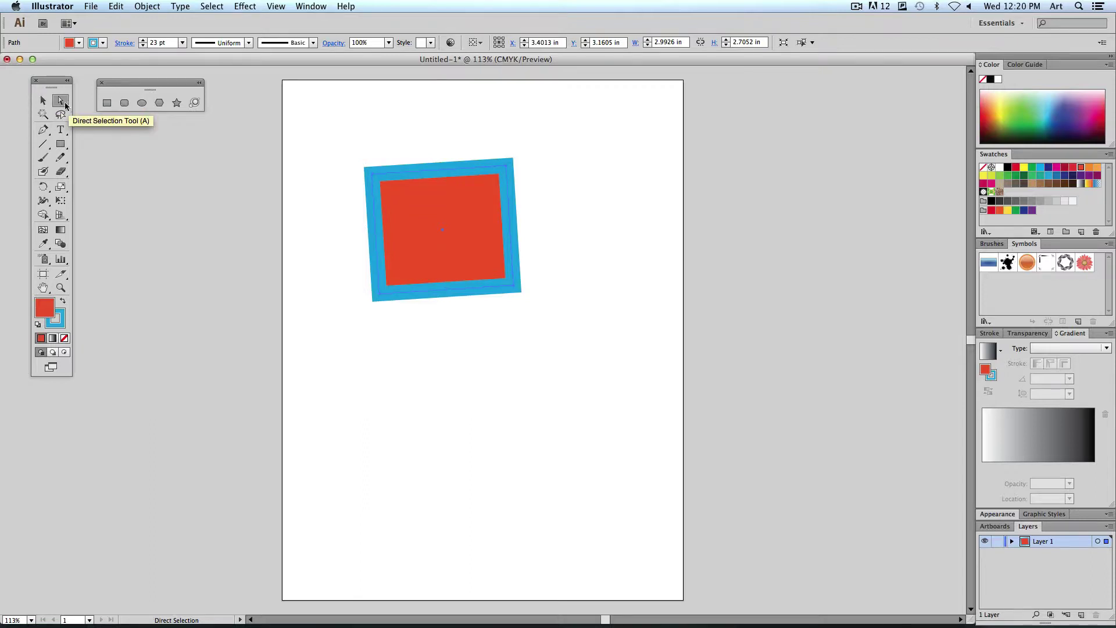
left_click(437, 135)
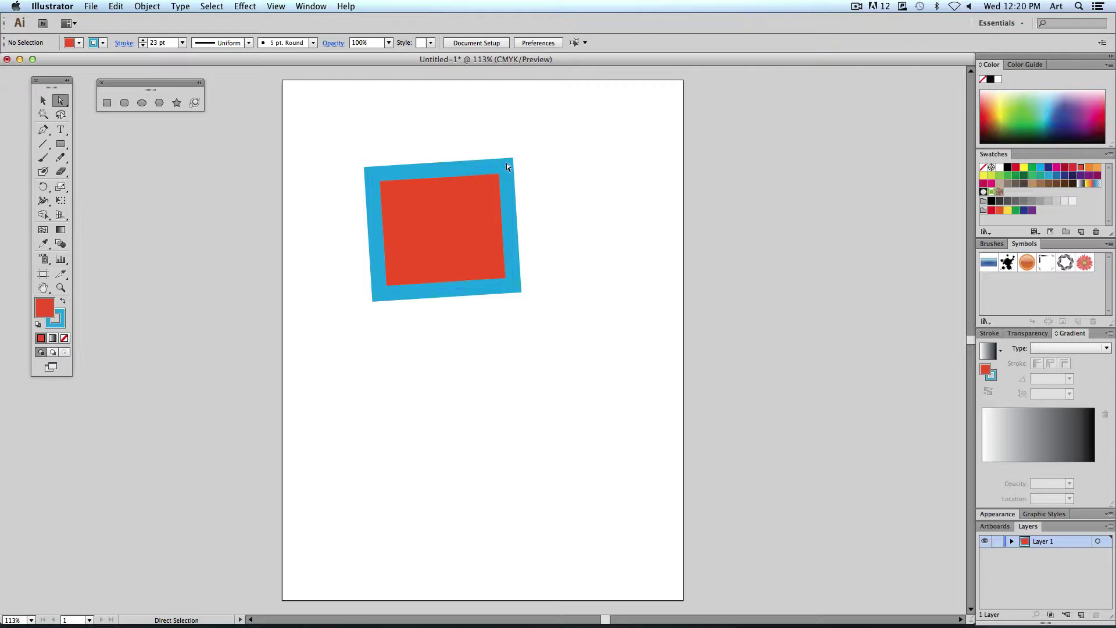
left_click_drag(507, 163, 506, 165)
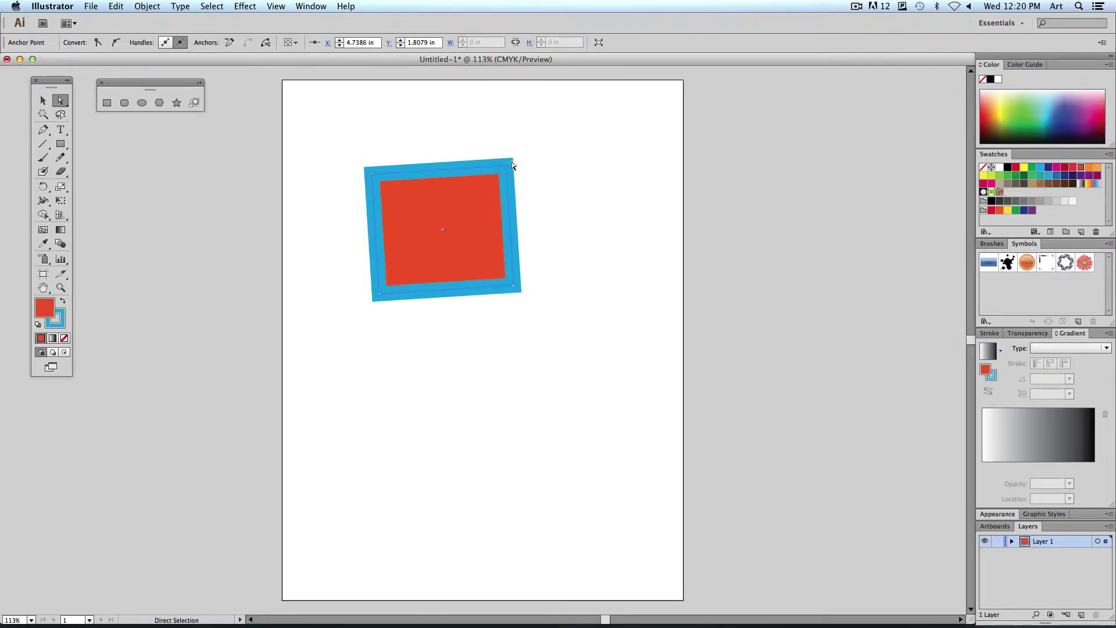
mouse_move(507, 167)
left_mouse_down()
mouse_move(640, 111)
mouse_move(665, 215)
mouse_move(460, 223)
mouse_move(448, 160)
mouse_move(488, 118)
mouse_move(504, 150)
left_mouse_up()
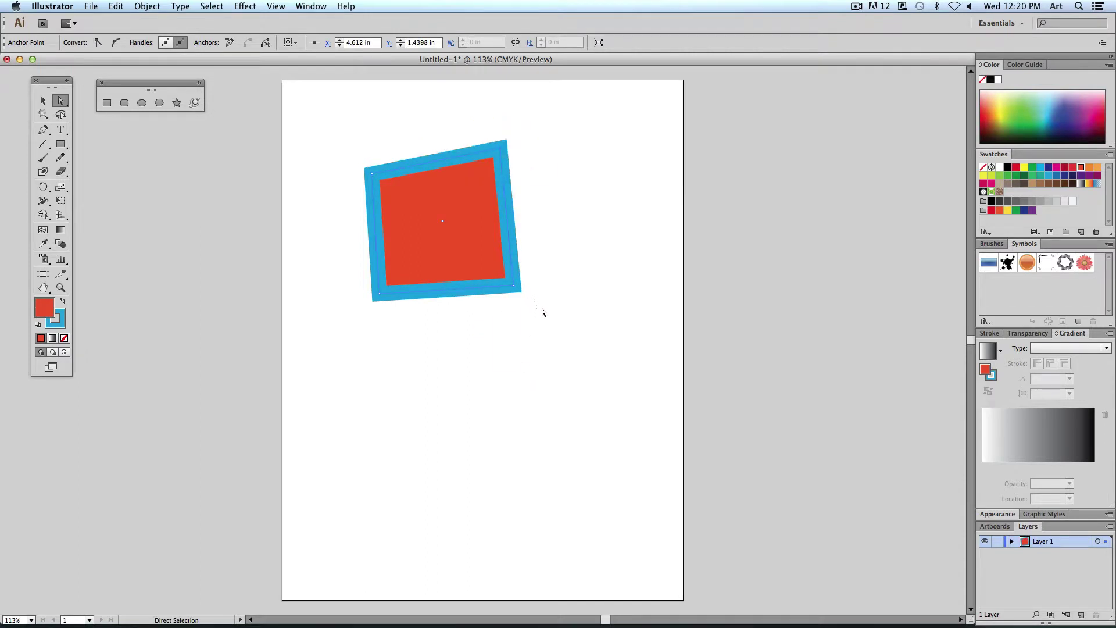
Reshape the rectangle by shifting its right edge down and inward and moving its lower-left anchor to about X 1.64 in, Y 6.35 in
left_click(514, 287)
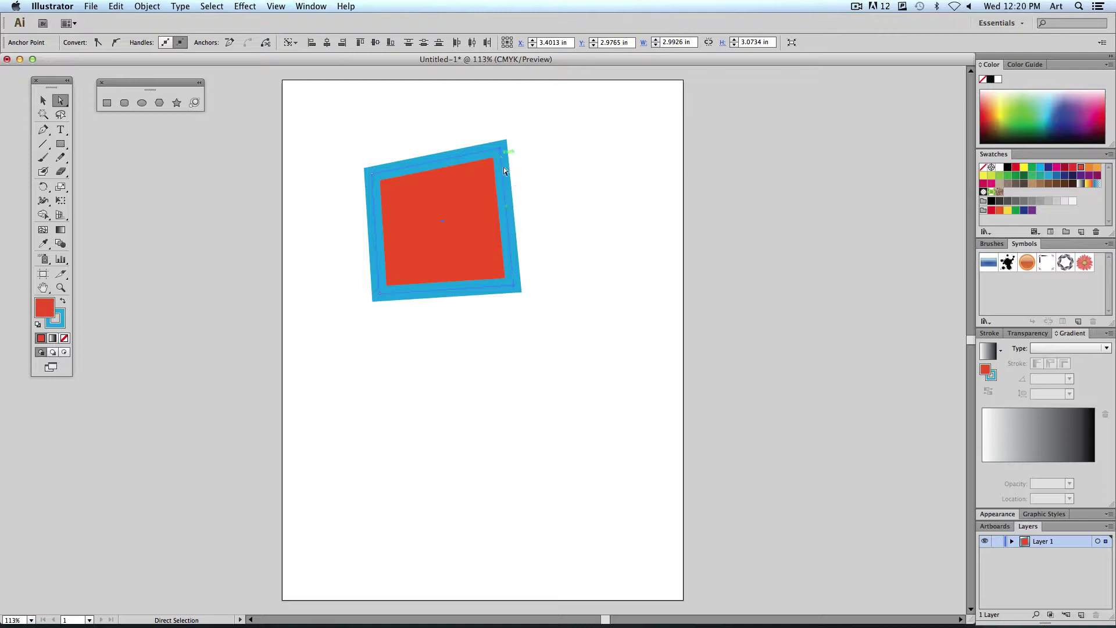
left_click_drag(522, 293, 460, 386)
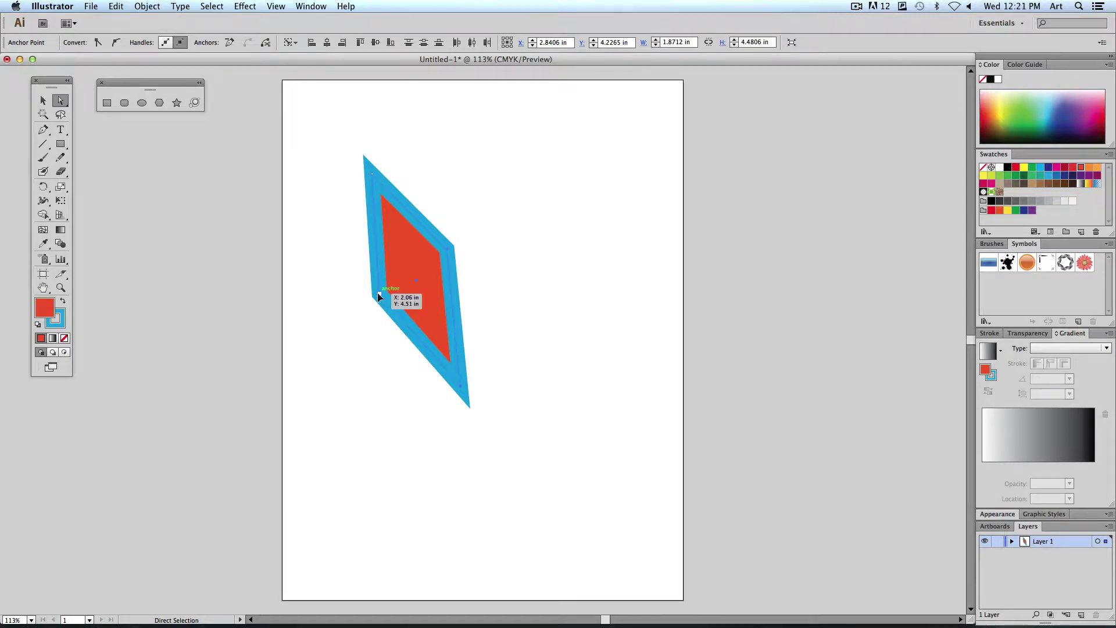
left_click_drag(380, 295, 356, 382)
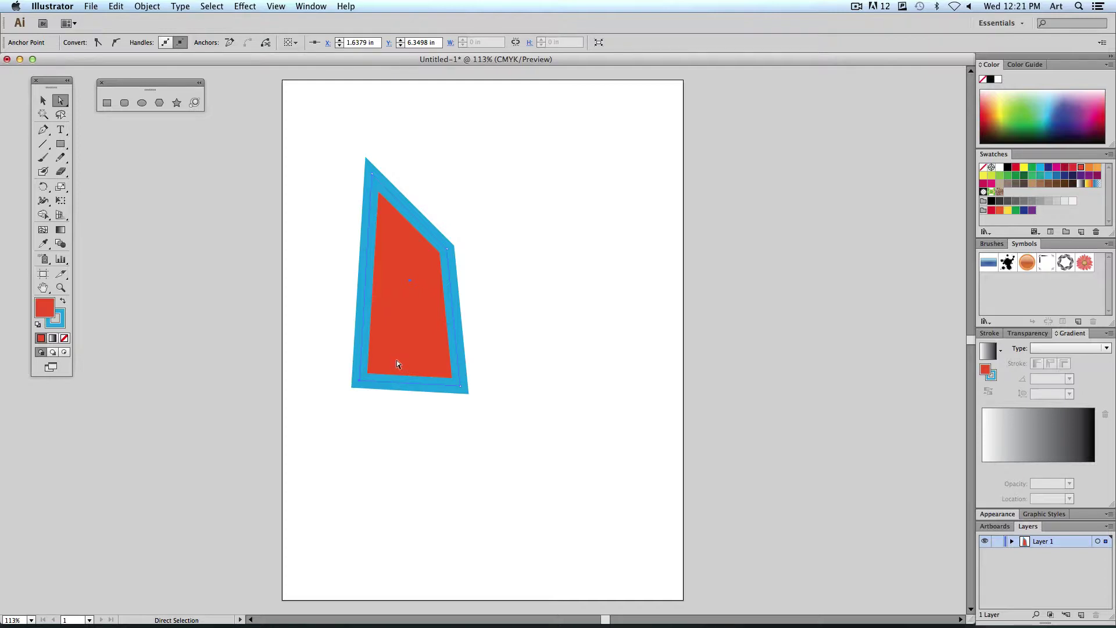
Undock the Layers panel beside the page and dock it back in its original group
left_click(42, 100)
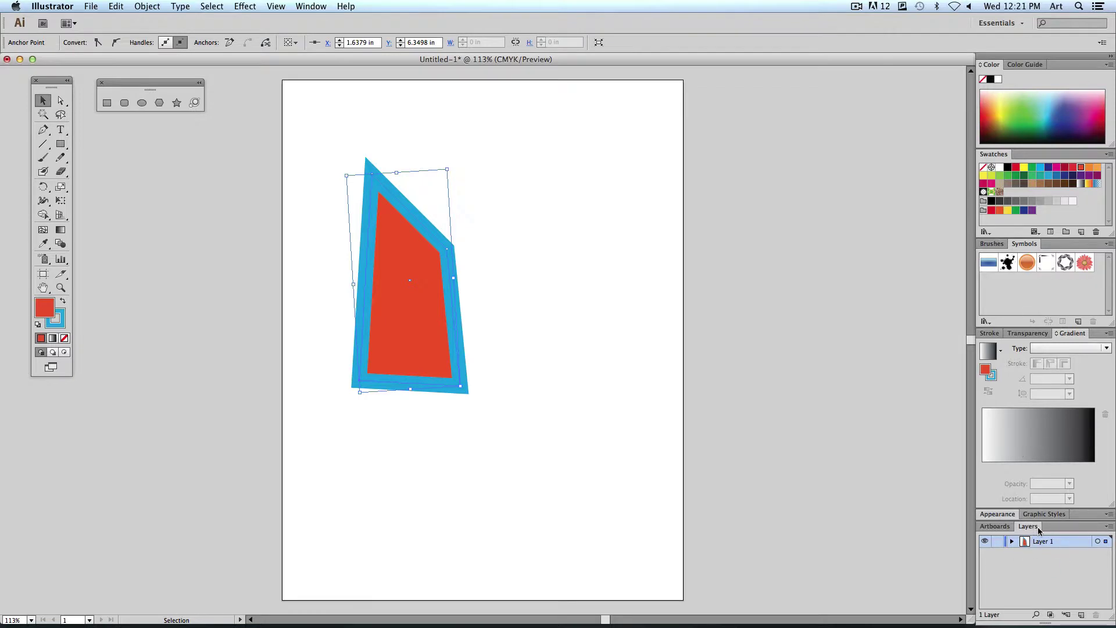
left_click_drag(1031, 531, 739, 222)
mouse_move(868, 339)
left_mouse_down()
mouse_move(868, 424)
mouse_move(868, 351)
left_mouse_up()
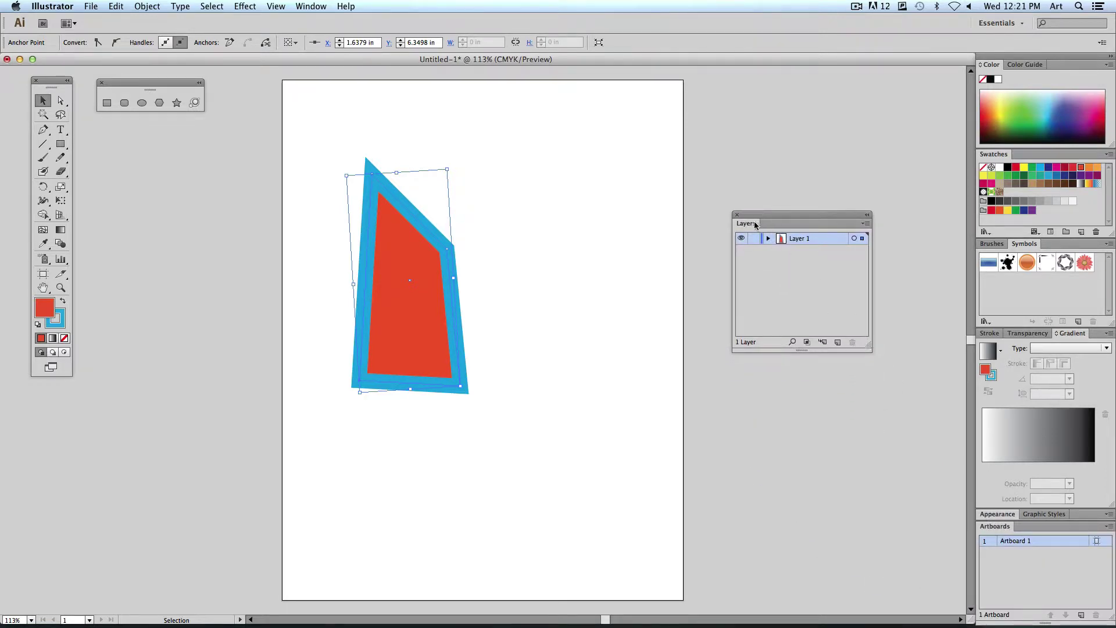
left_click_drag(755, 225, 1028, 527)
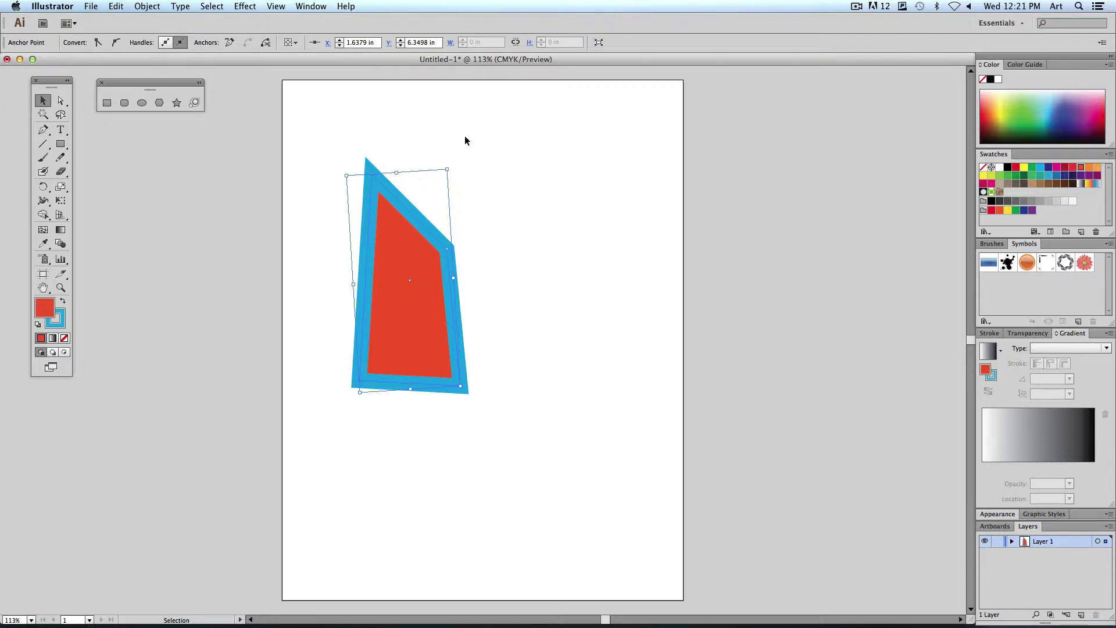
Hide the Tools panel and show it again
left_click(306, 10)
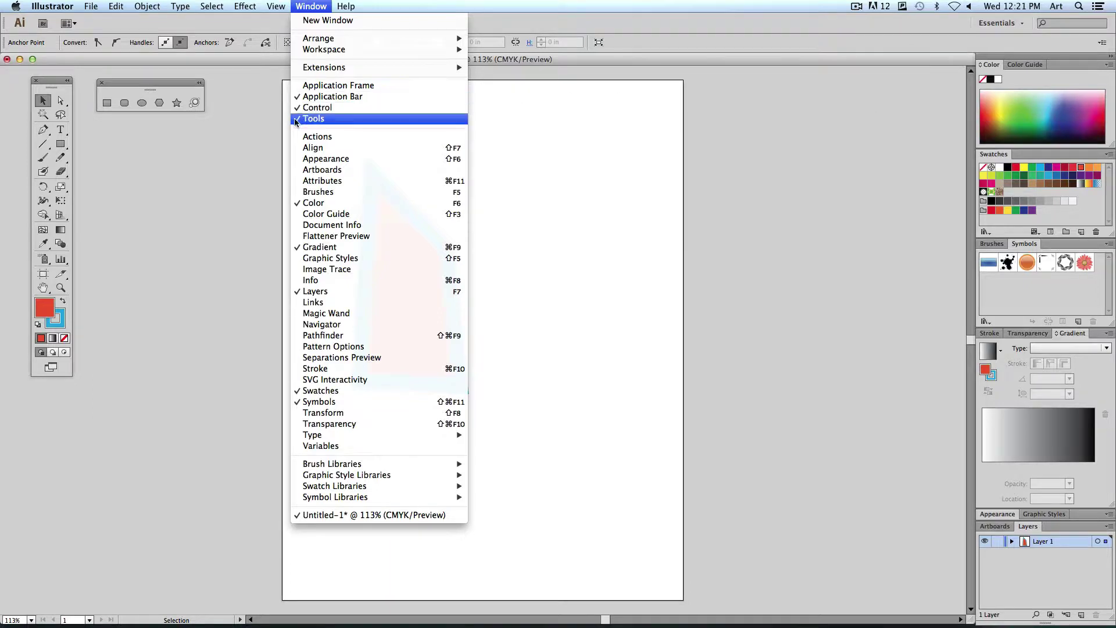
left_click(319, 121)
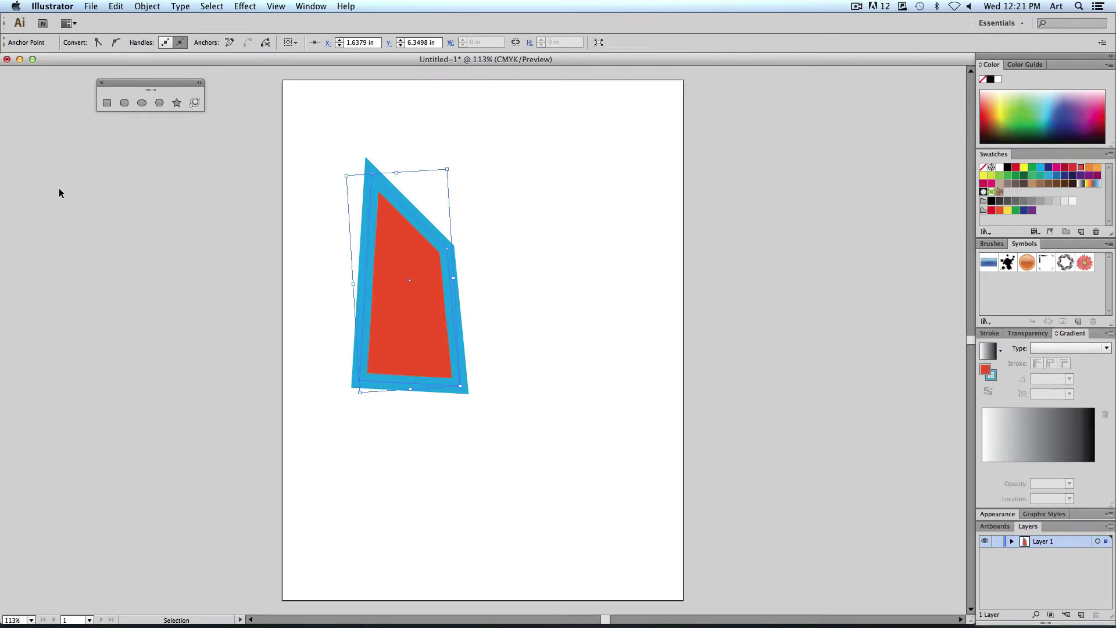
left_click(310, 6)
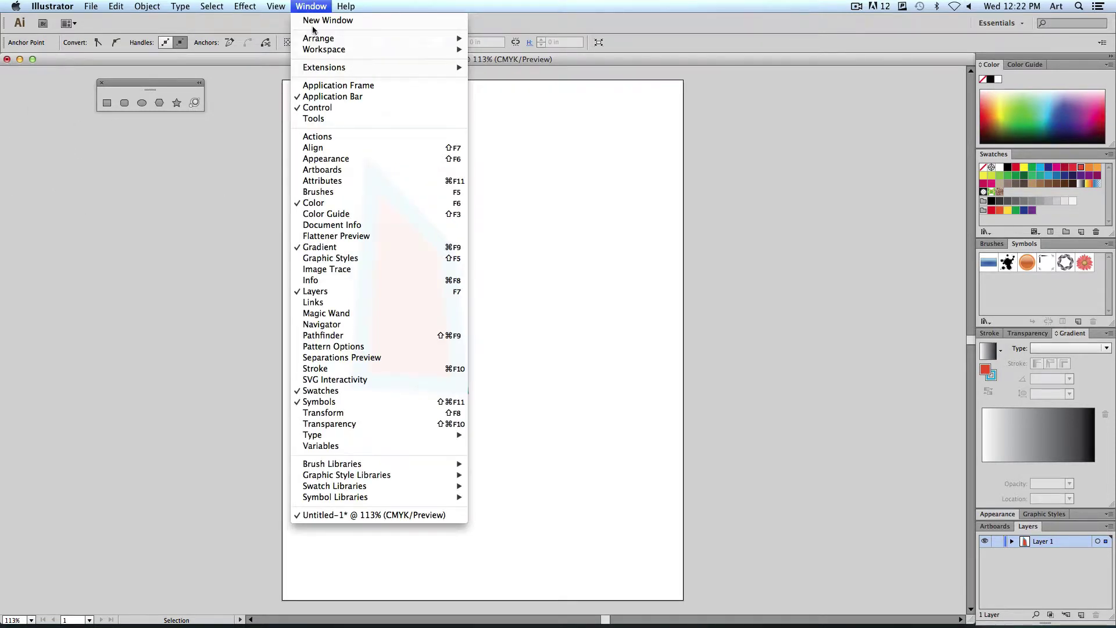
left_click(328, 118)
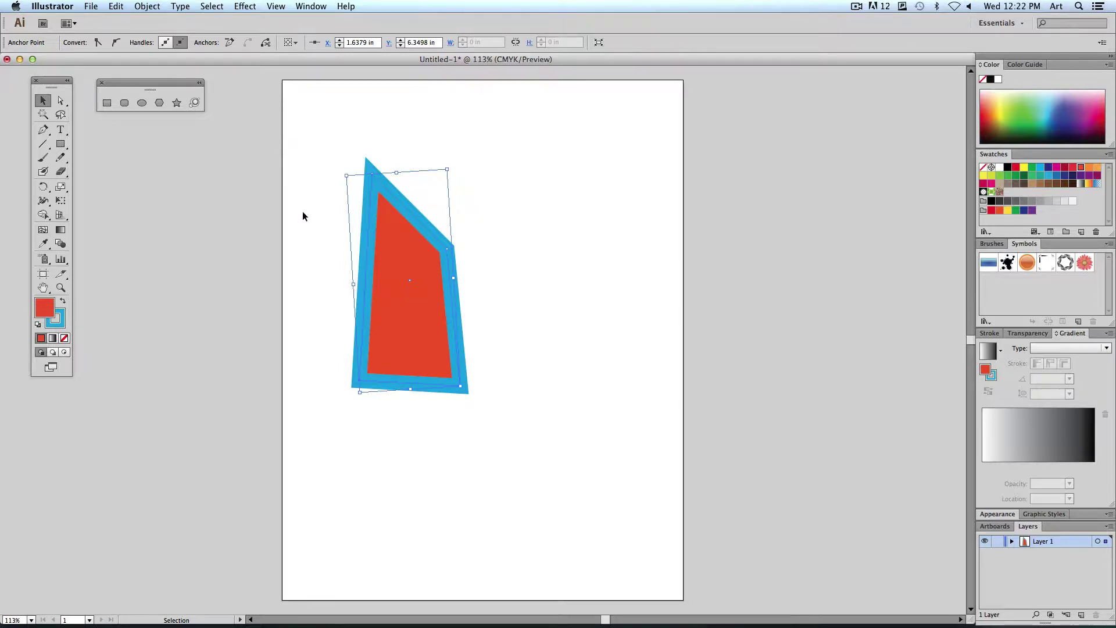
Select the reshaped red shape and delete it from the page
left_click(292, 236)
left_click(417, 279)
key("Delete")
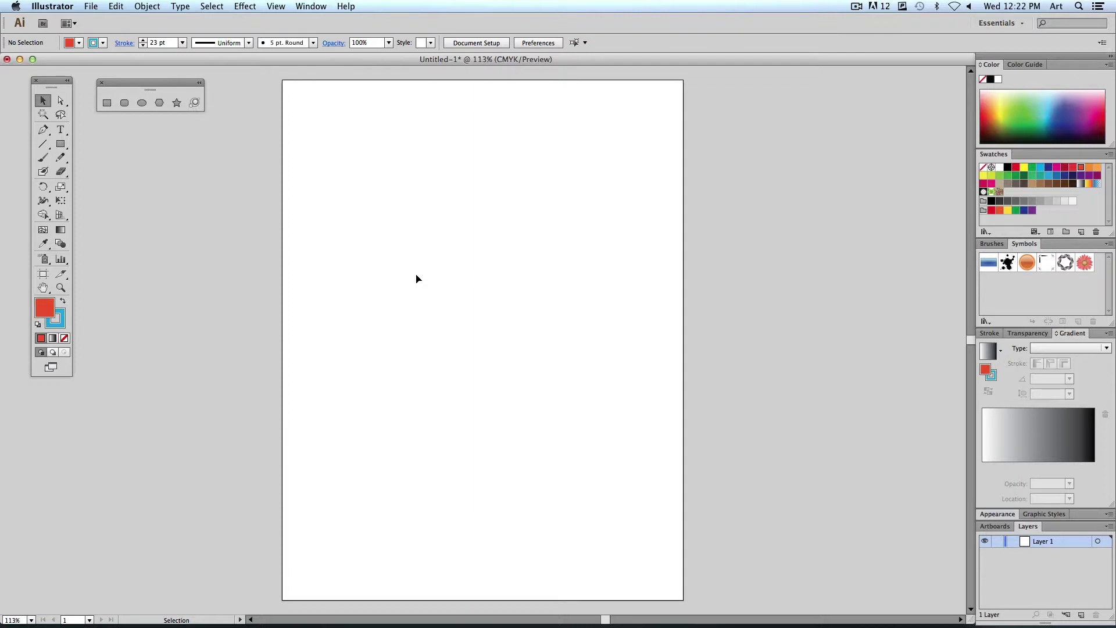
Draw a rounded rectangle about 2.68 in by 2.37 in near the page's upper-left corner and delete it
left_click(125, 105)
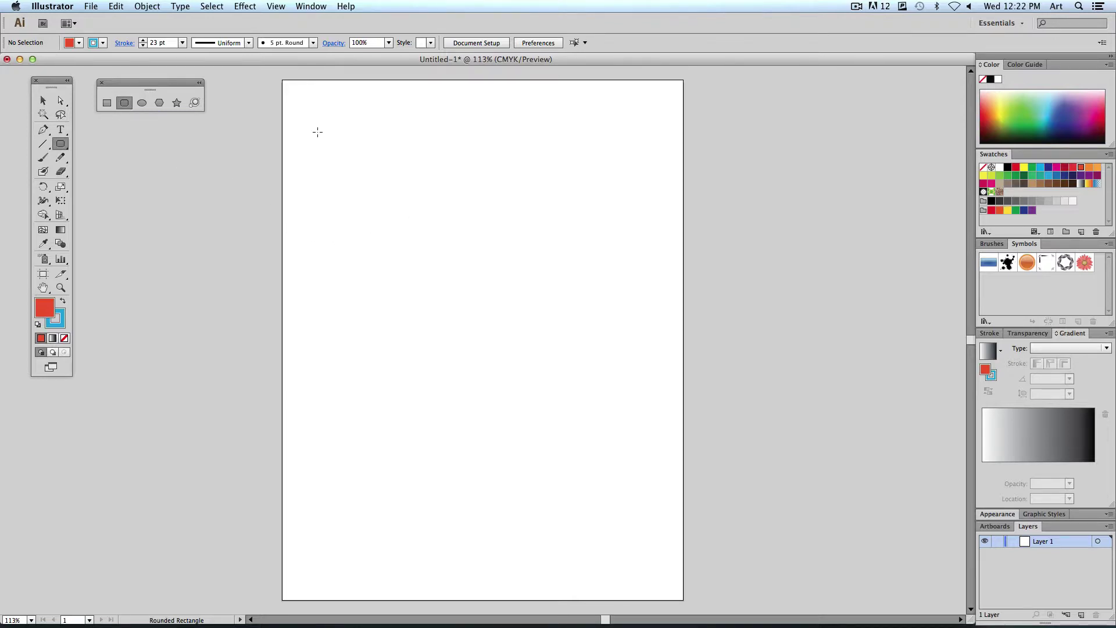
mouse_move(308, 127)
left_mouse_down()
mouse_move(359, 214)
mouse_move(434, 239)
left_mouse_up()
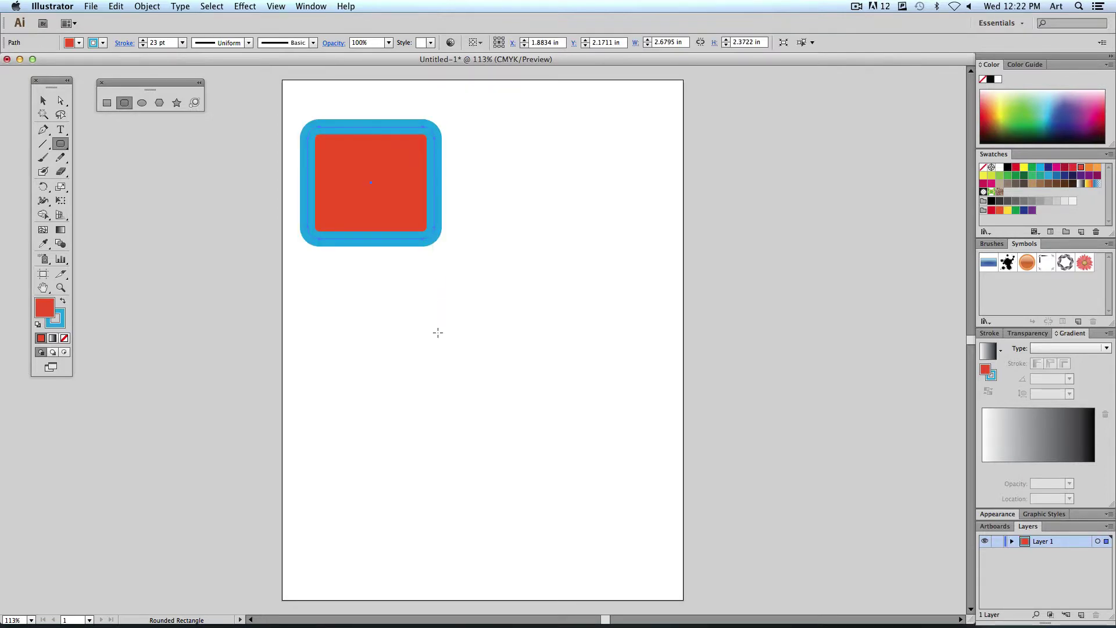
key("Delete")
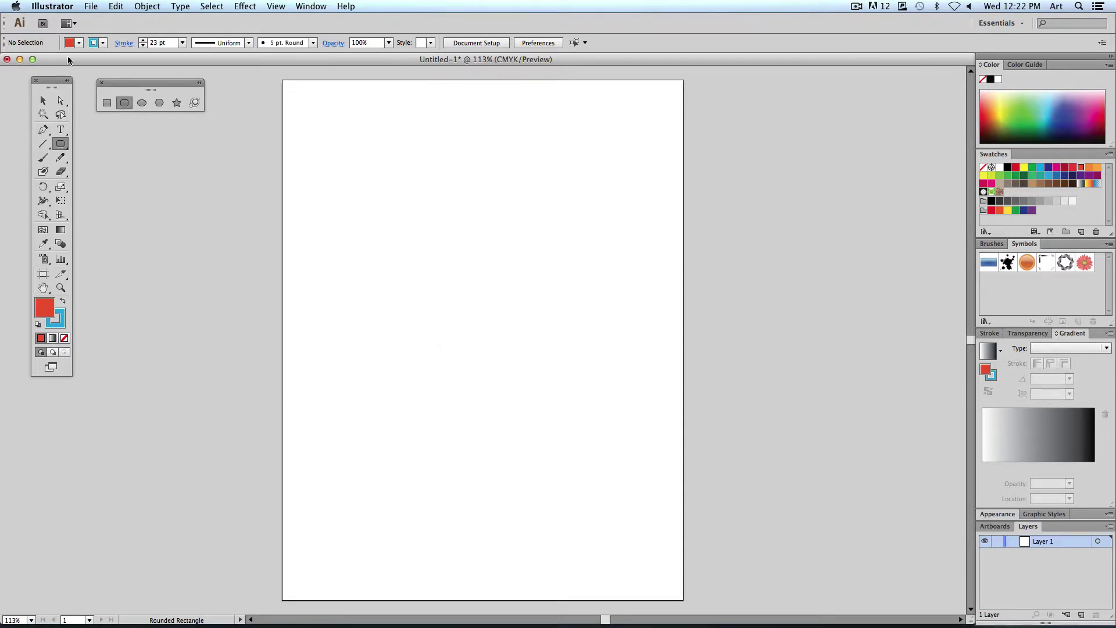
Create a rounded rectangle 1 in wide and 1 in high with a 0.25 in corner radius in the page's upper area
left_click(389, 173)
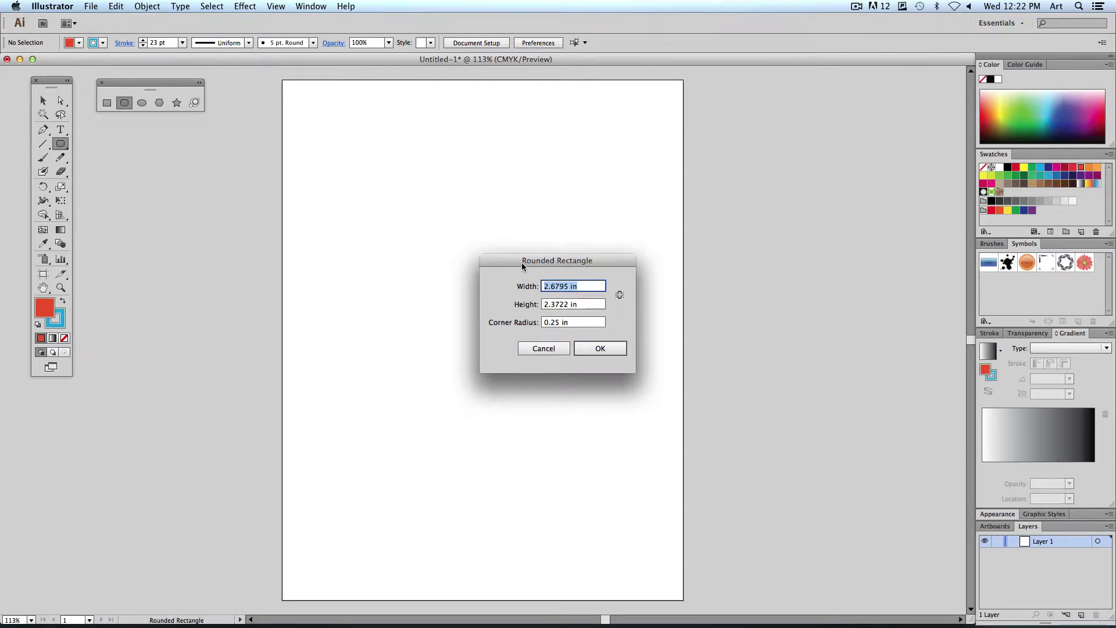
left_click_drag(521, 262, 528, 171)
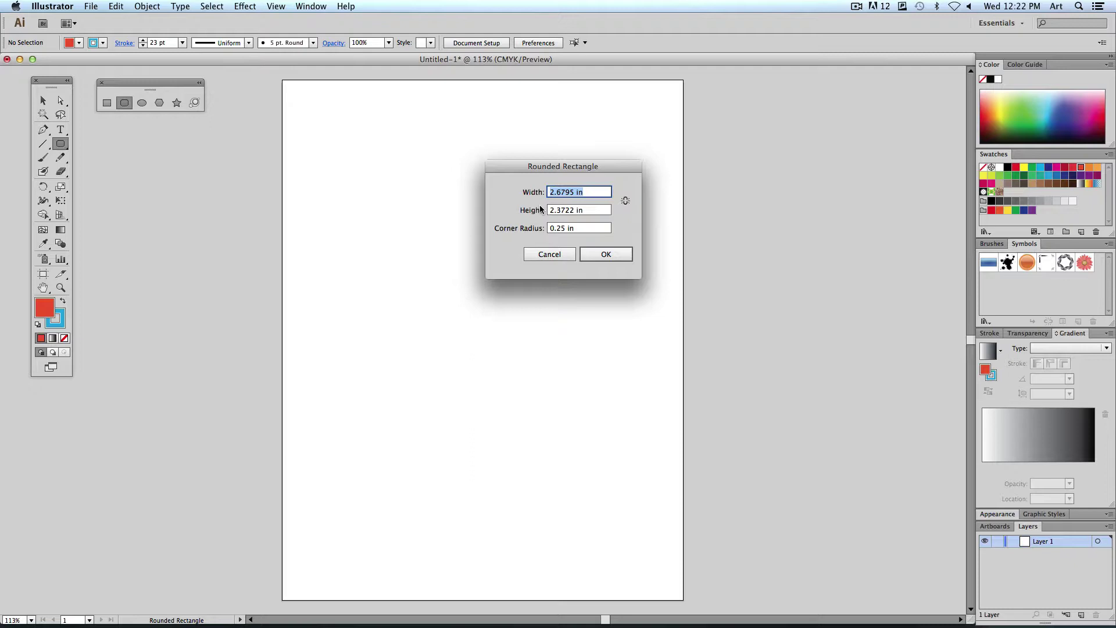
type("1")
key("Tab")
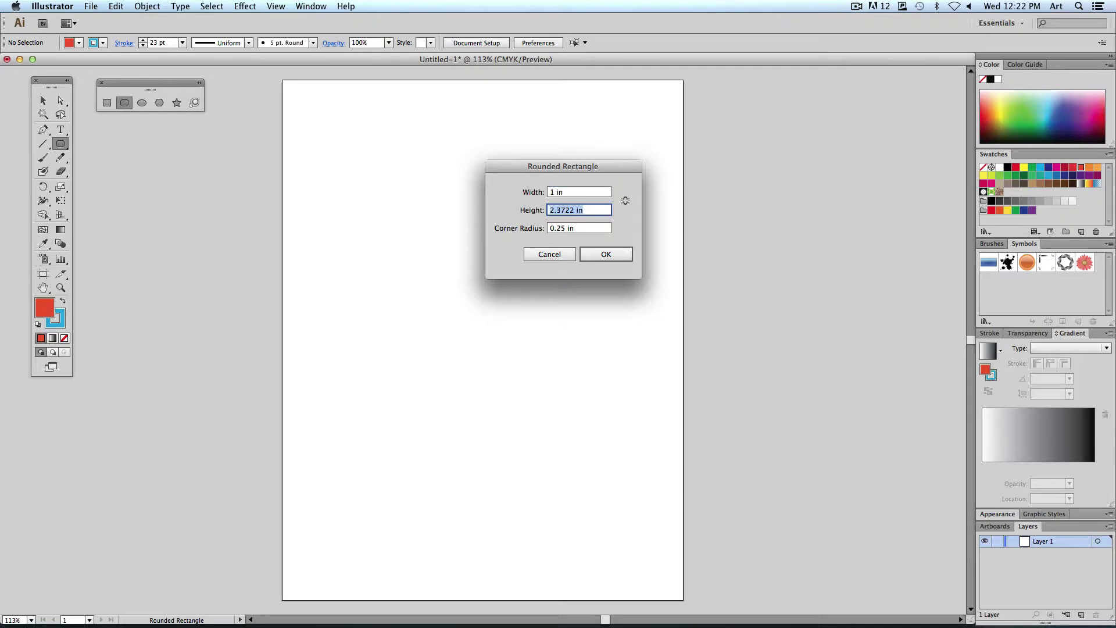
type("1")
key("Tab")
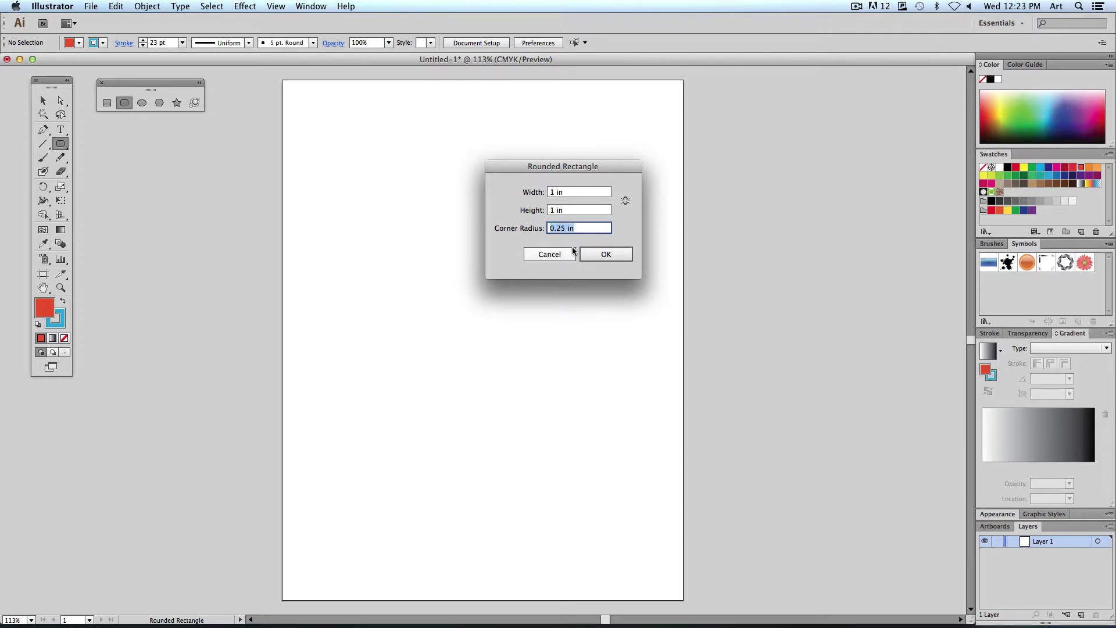
left_click(611, 256)
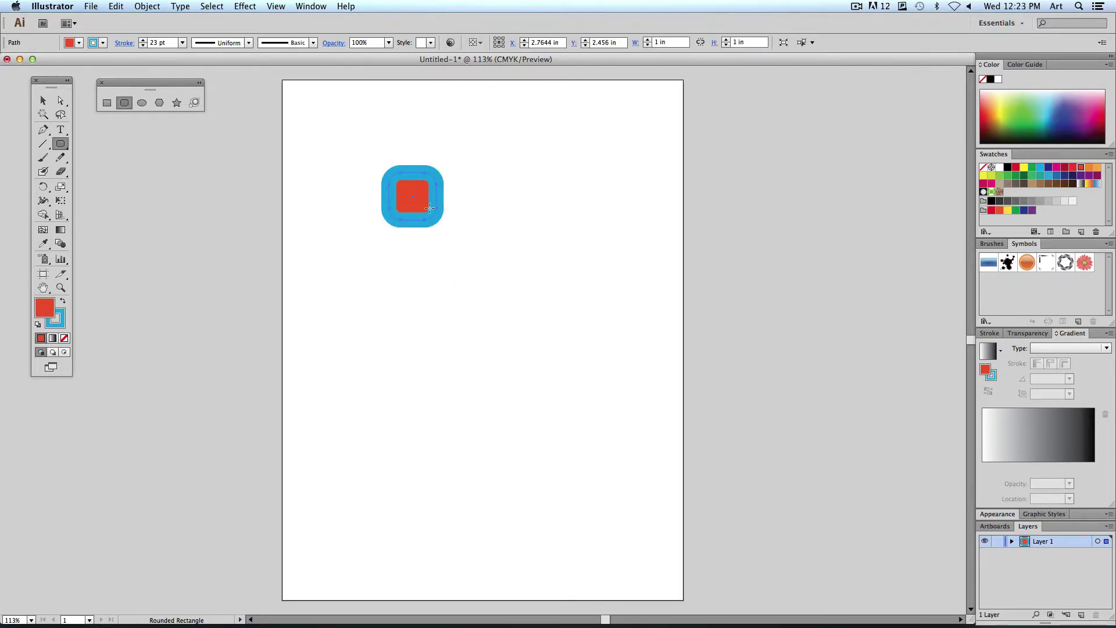
Reduce the rounded square's stroke weight to 4 pt and deselect it
left_click(142, 41)
left_click(142, 41)
left_click(143, 45)
left_click(143, 45)
left_click(143, 46)
left_click(143, 45)
left_click(143, 45)
left_click(143, 46)
left_click(182, 43)
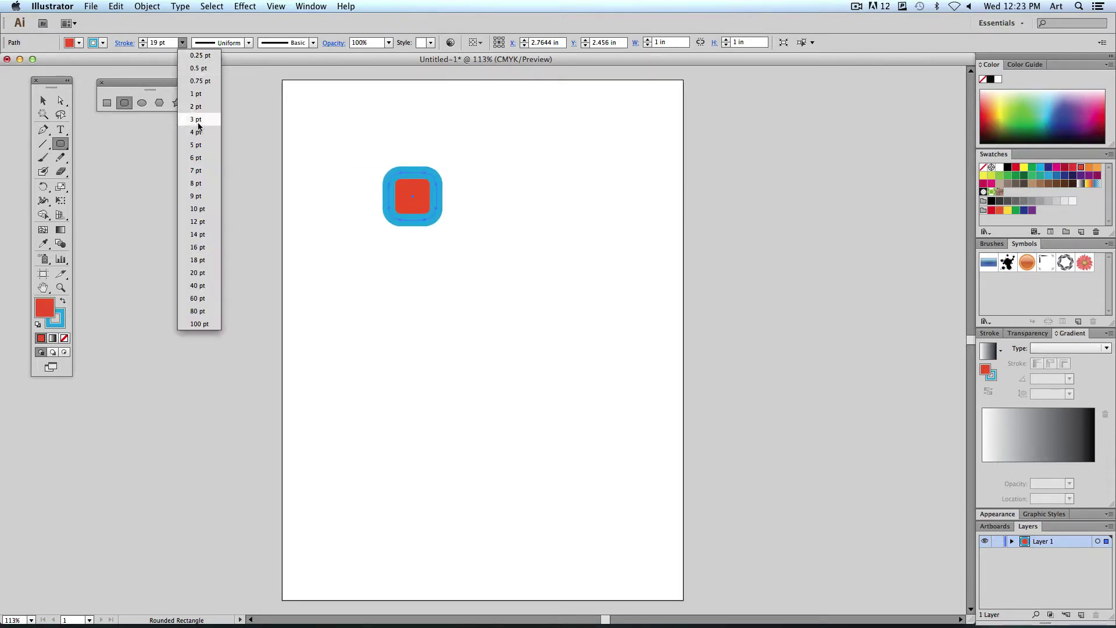
left_click(197, 131)
left_click(44, 101)
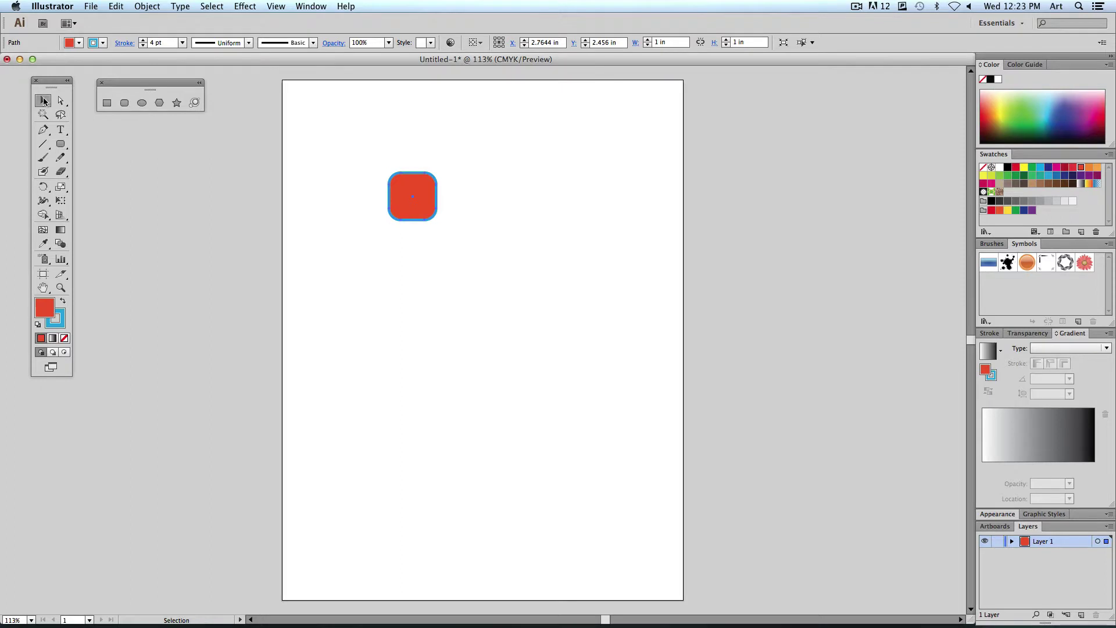
left_click(339, 292)
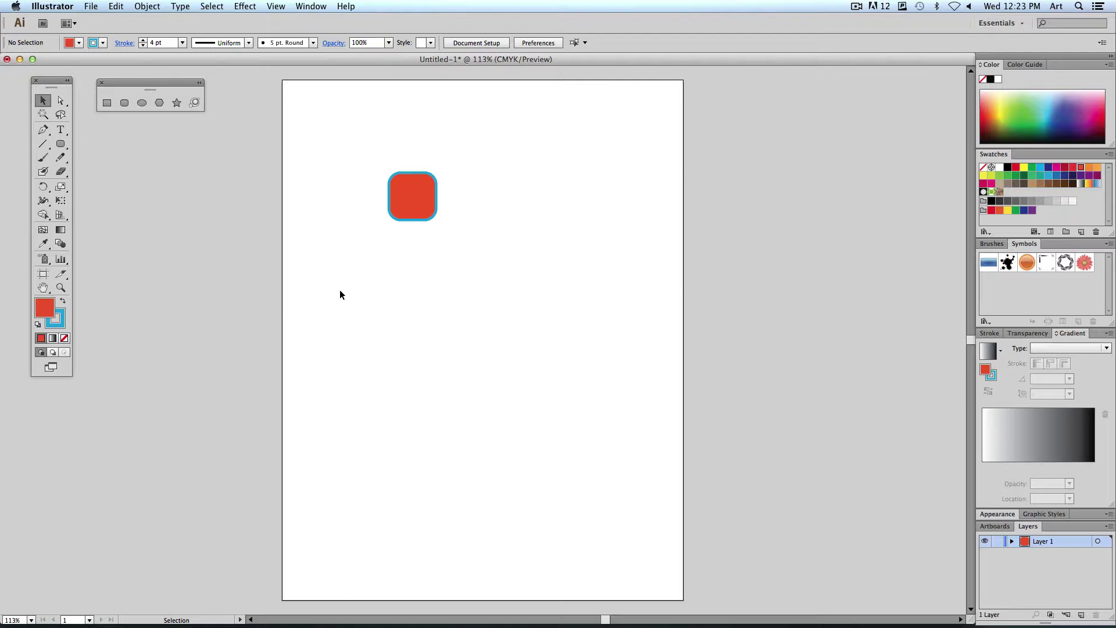
Zoom in on the rounded square up to 800% to examine it and zoom back out to 300%
left_click(60, 288)
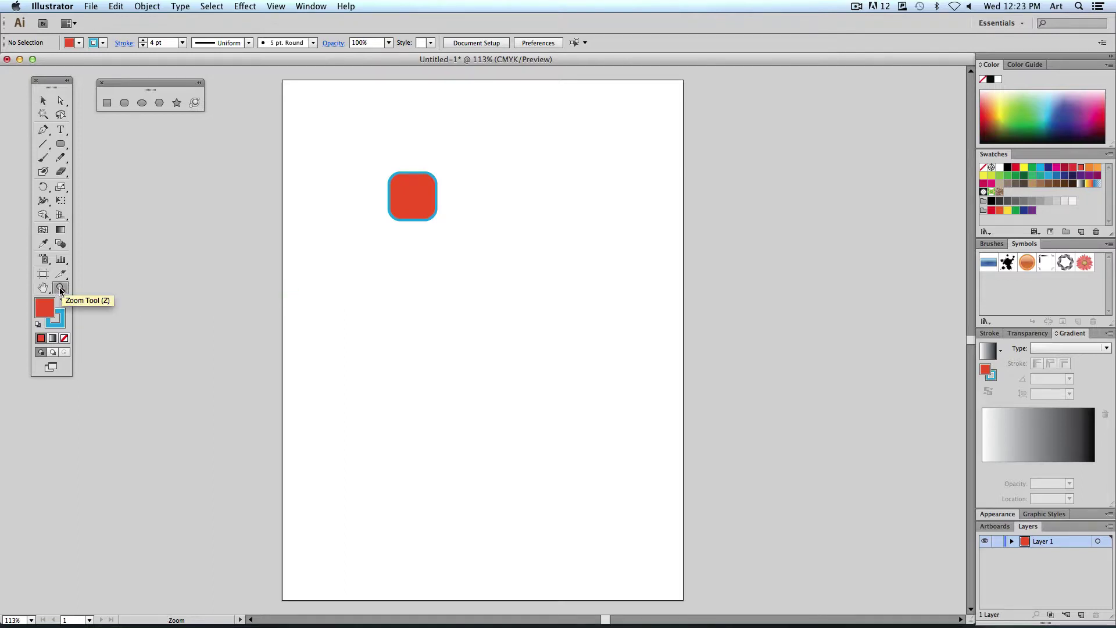
left_click(413, 195)
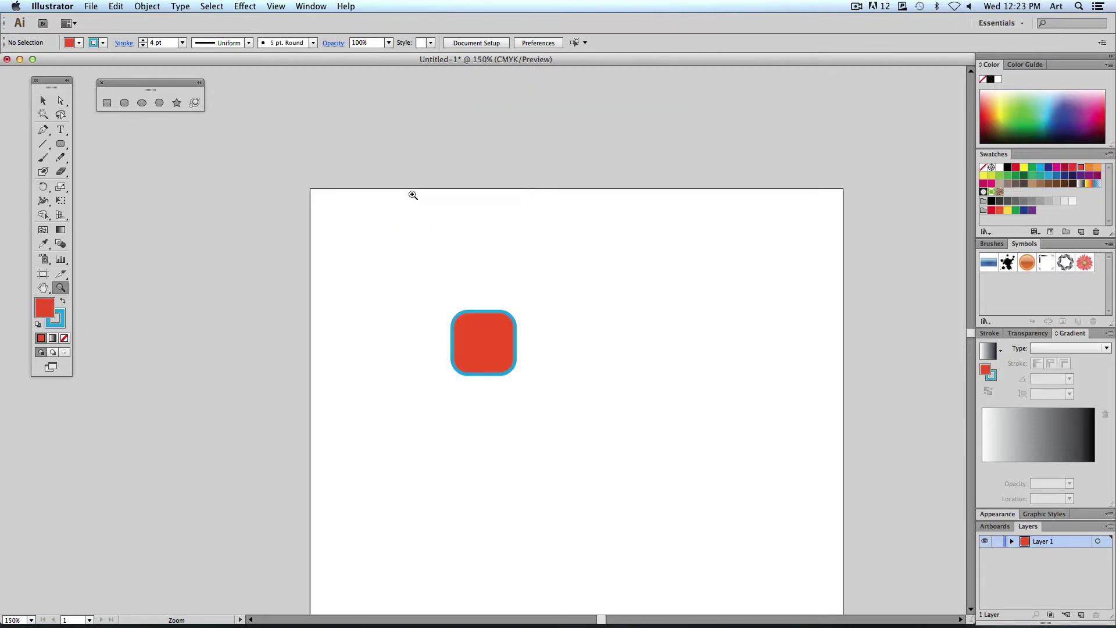
left_click(489, 344)
left_click(490, 346)
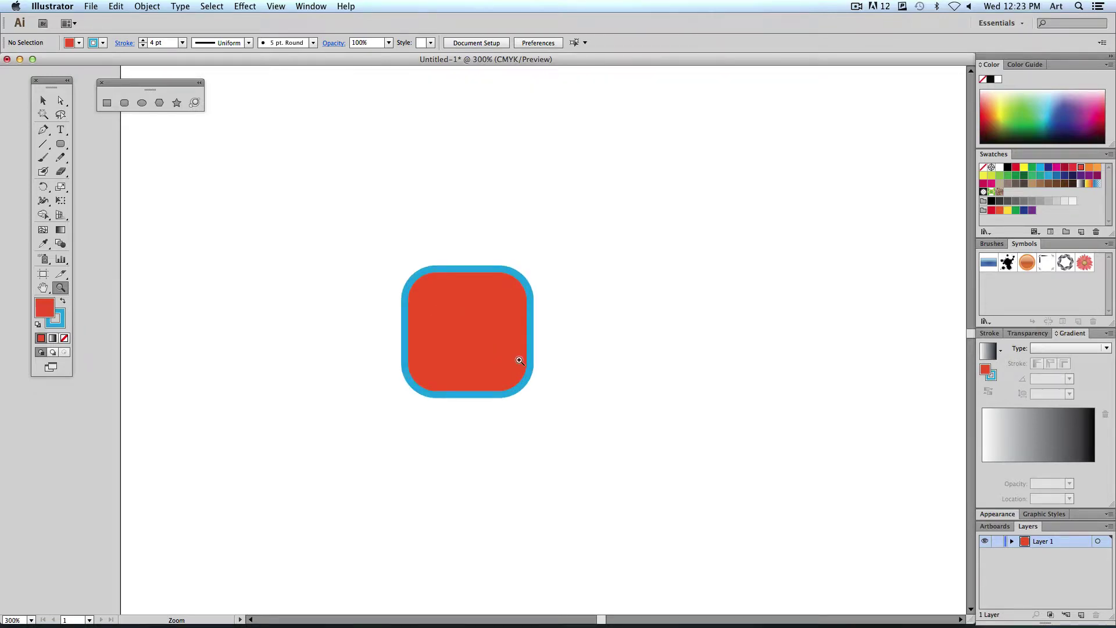
left_click(516, 353)
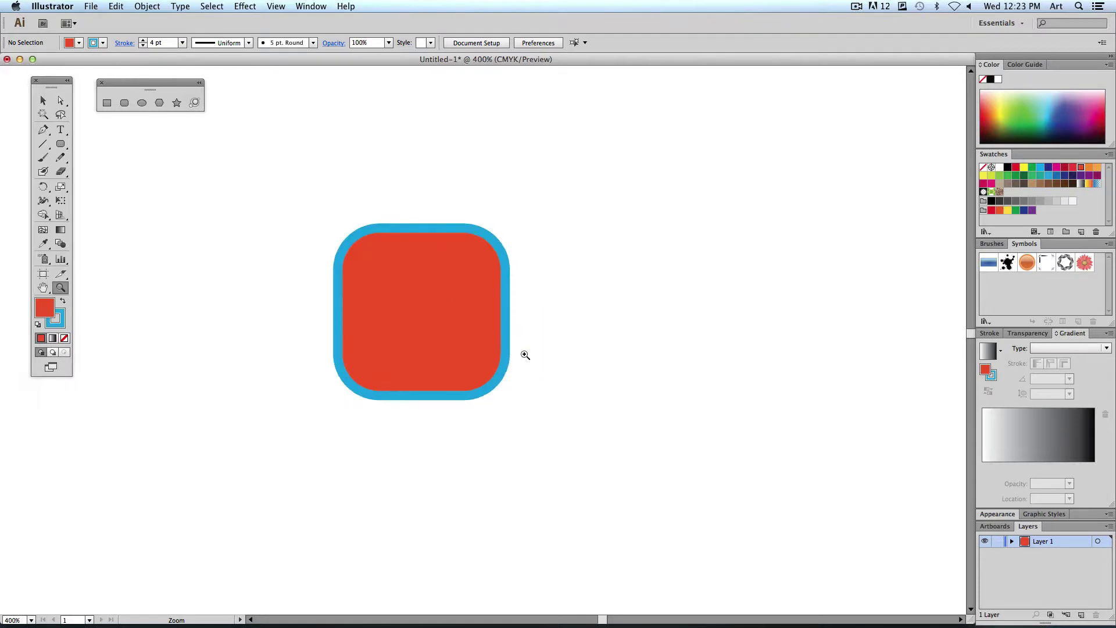
left_click(261, 360)
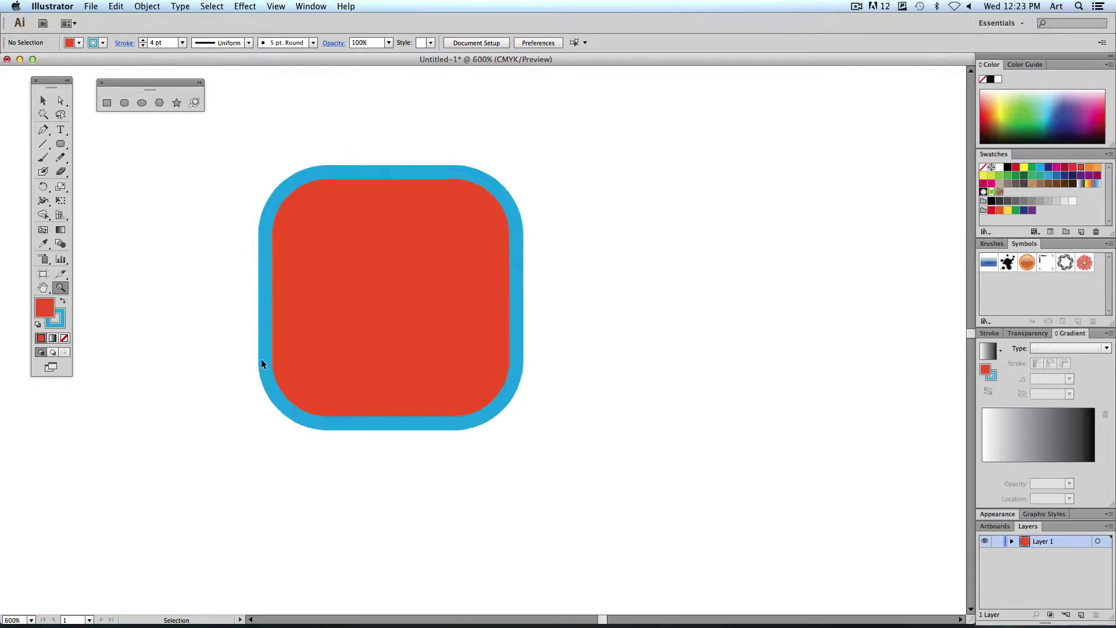
left_click(261, 359)
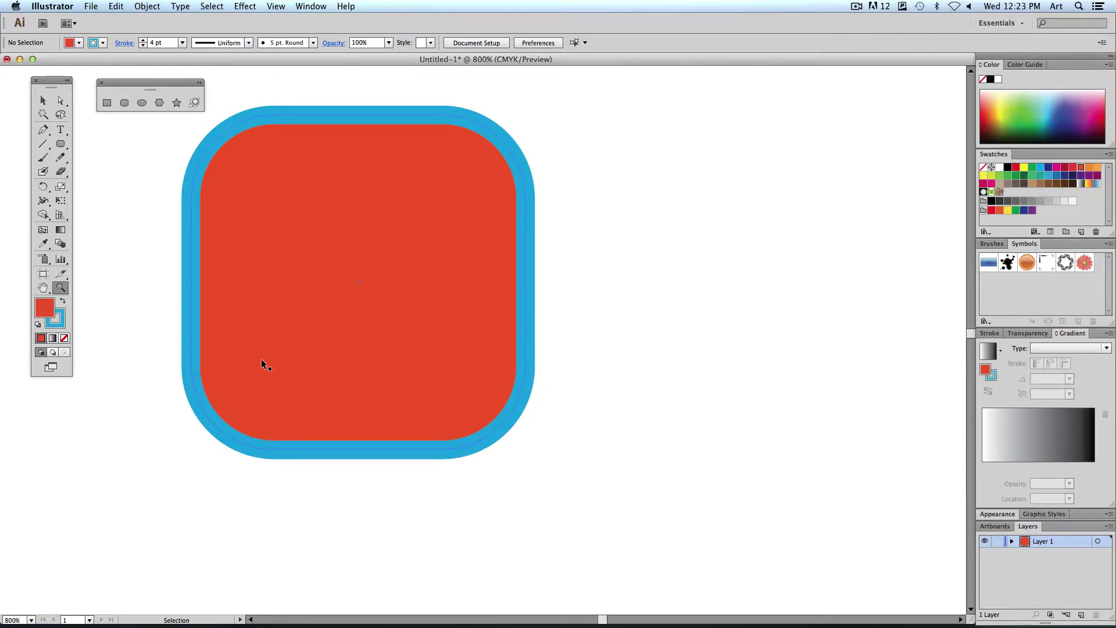
key("super+minus")
key("super+minus")
key("super+minus")
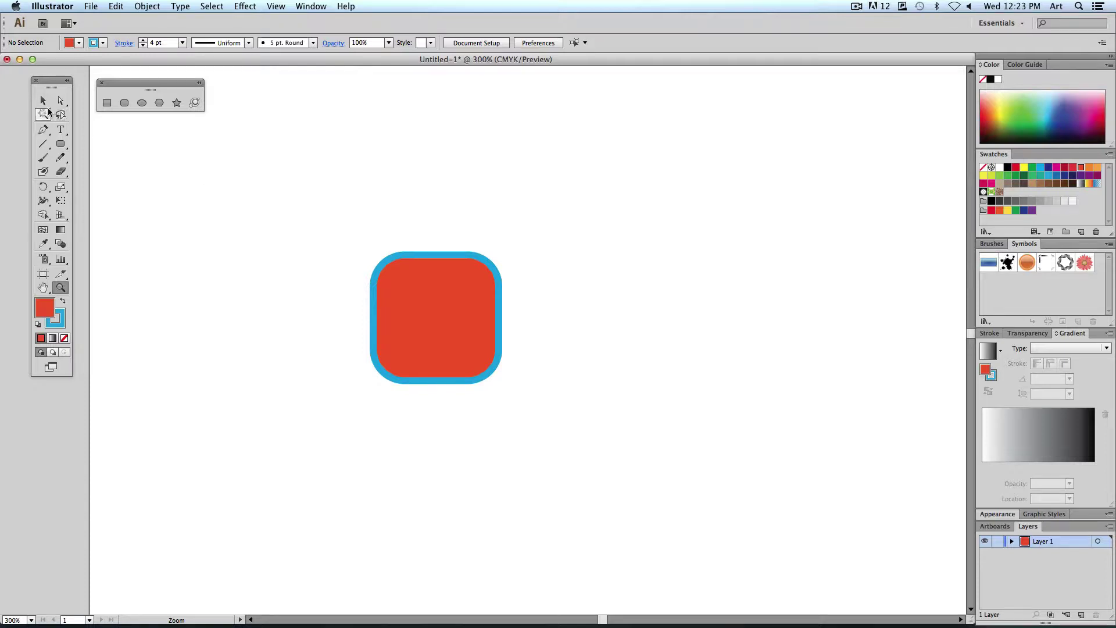
Move the rounded square closer to the page's upper-left corner and deselect it
key("v")
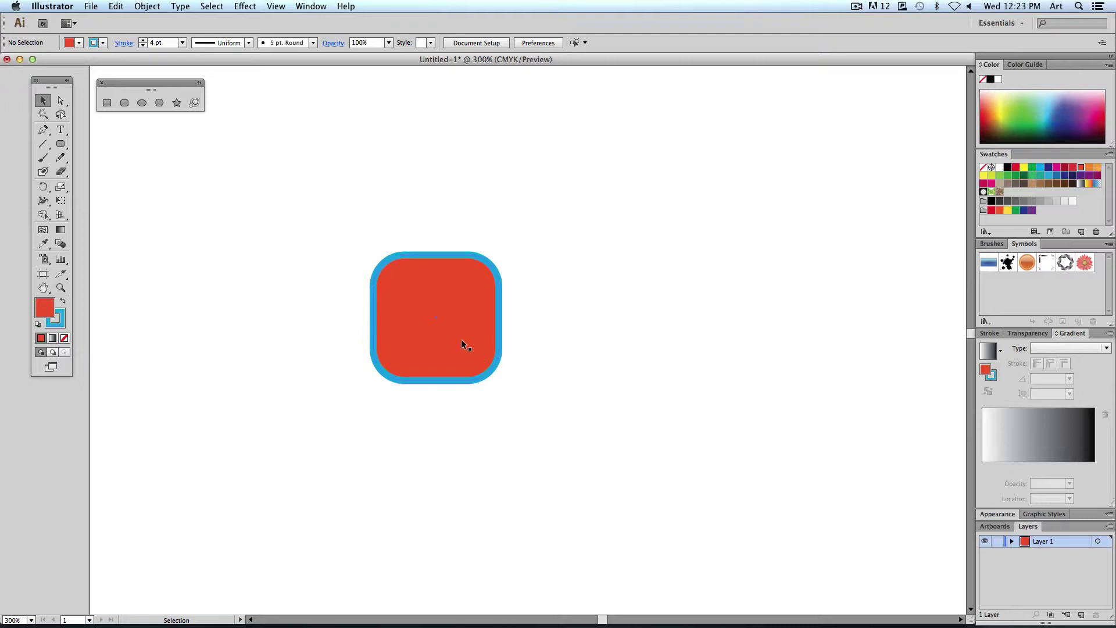
left_click_drag(461, 339, 332, 299)
key("space")
left_click_drag(459, 217, 465, 285)
left_click_drag(317, 339, 317, 257)
left_click(486, 307)
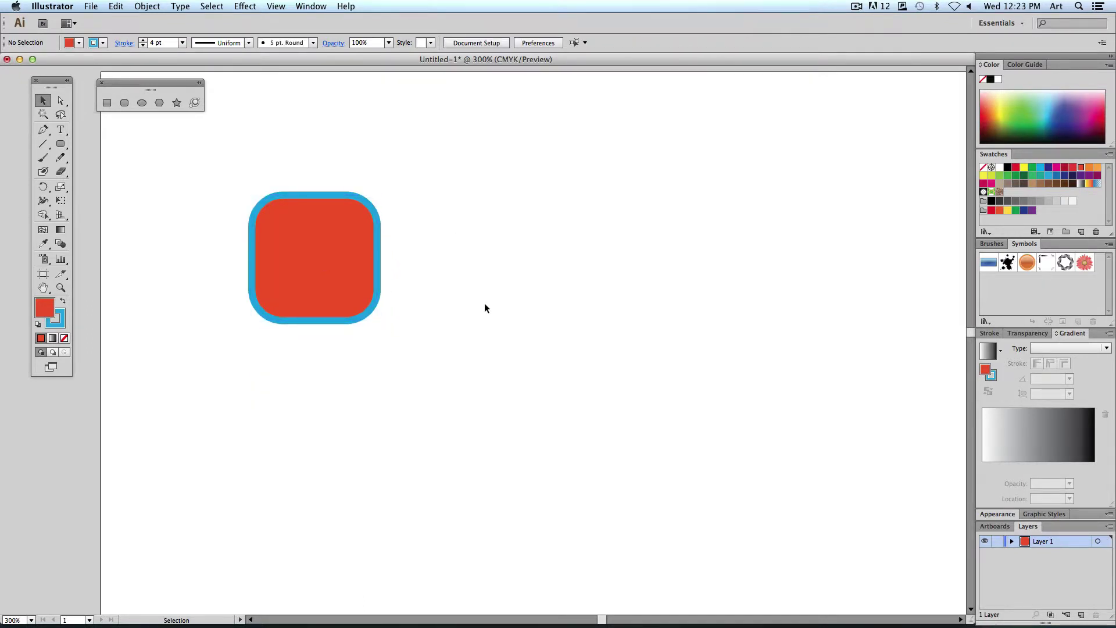
Copy the rounded square and paste a duplicate of it onto the page
left_click(299, 257)
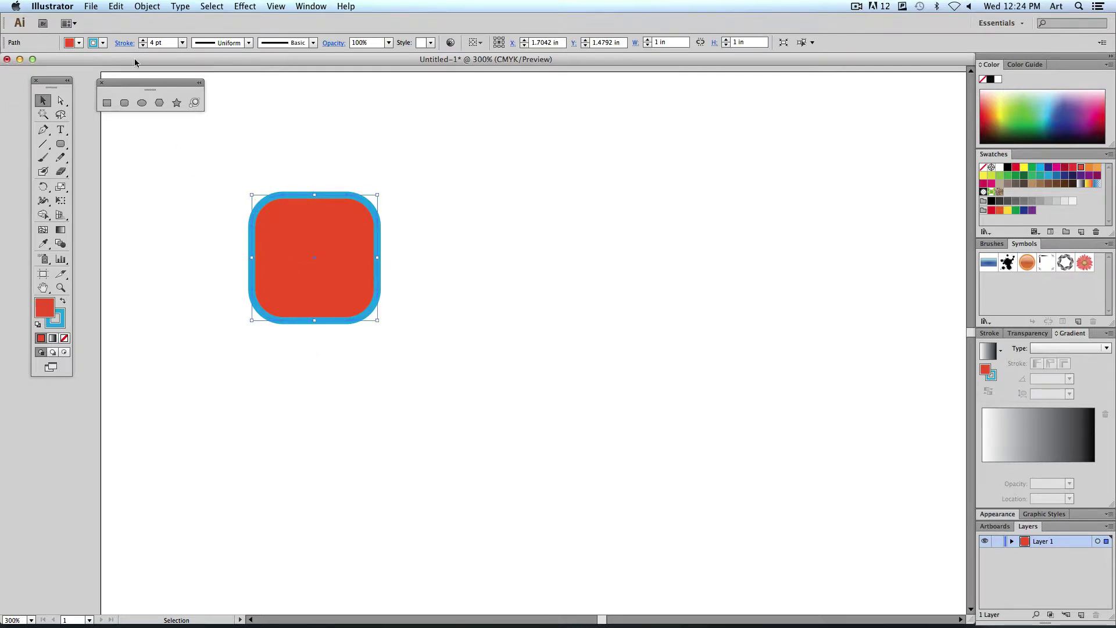
left_click(113, 7)
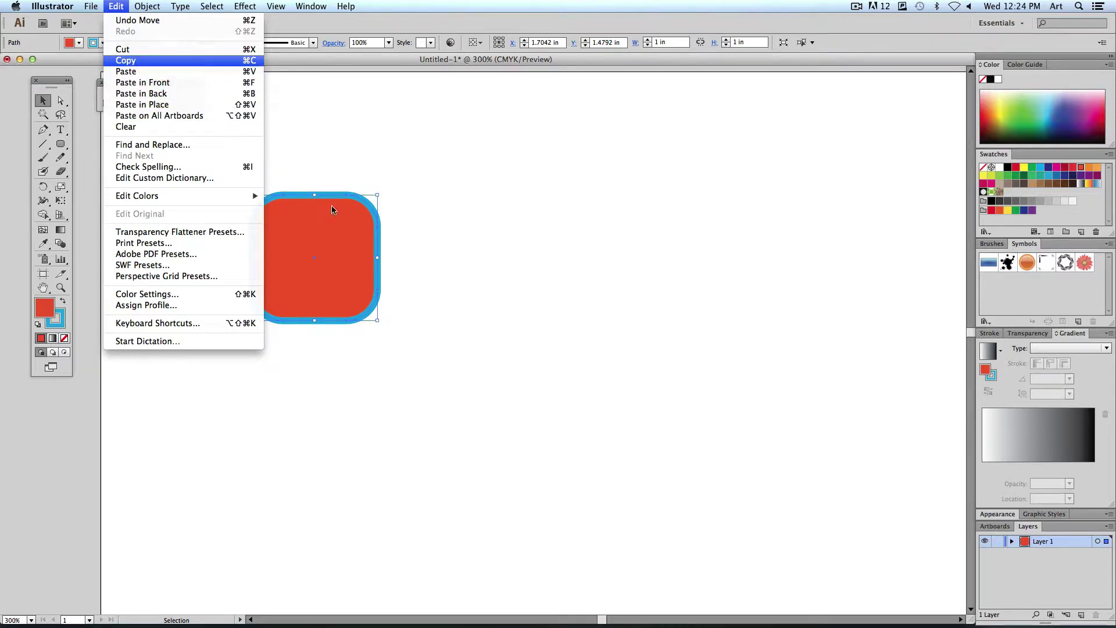
left_click(197, 61)
left_click(121, 6)
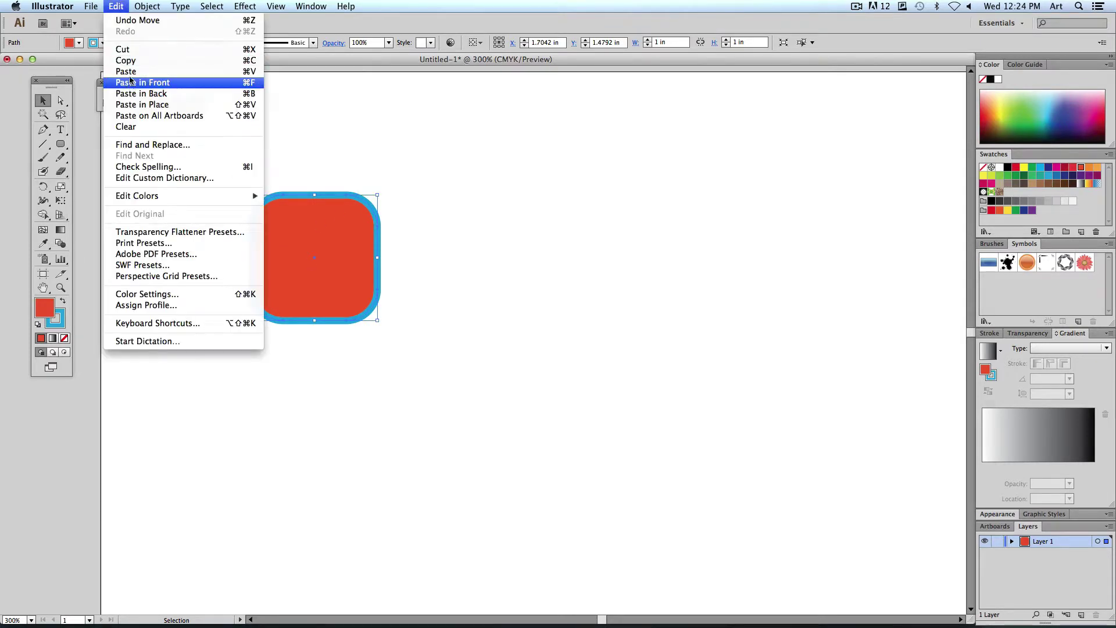
left_click(125, 71)
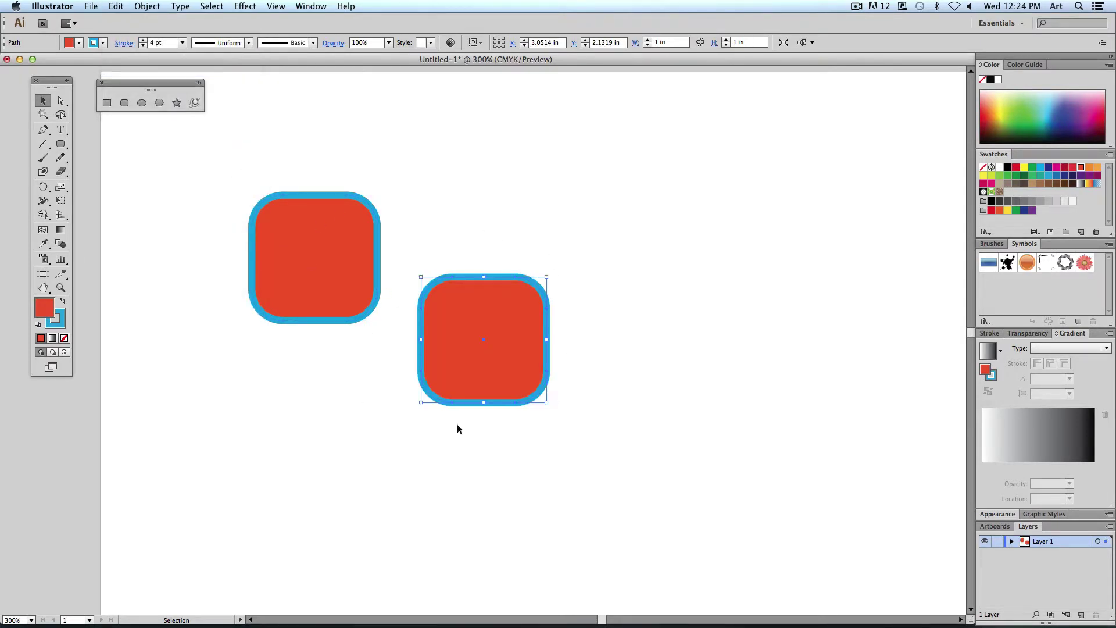
Move the pasted rounded square level with the original, leaving a gap between them, and check the Smart Guides option
left_click(586, 338)
left_click_drag(507, 375, 516, 290)
left_click(529, 375)
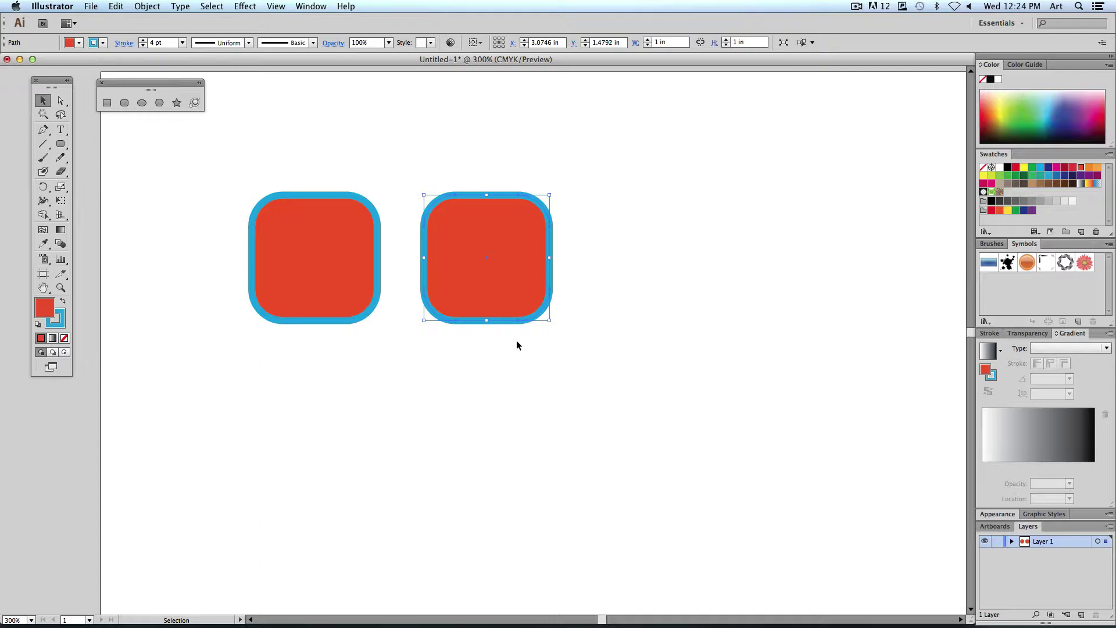
left_click_drag(509, 301, 554, 299)
left_click(325, 290)
left_click(629, 321)
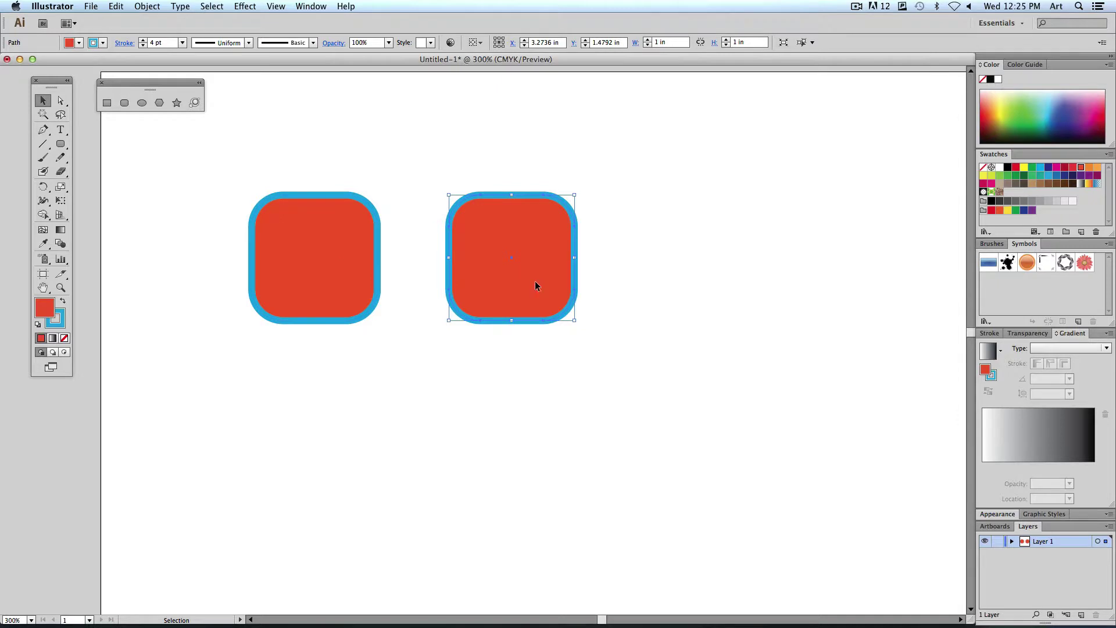
left_click(284, 6)
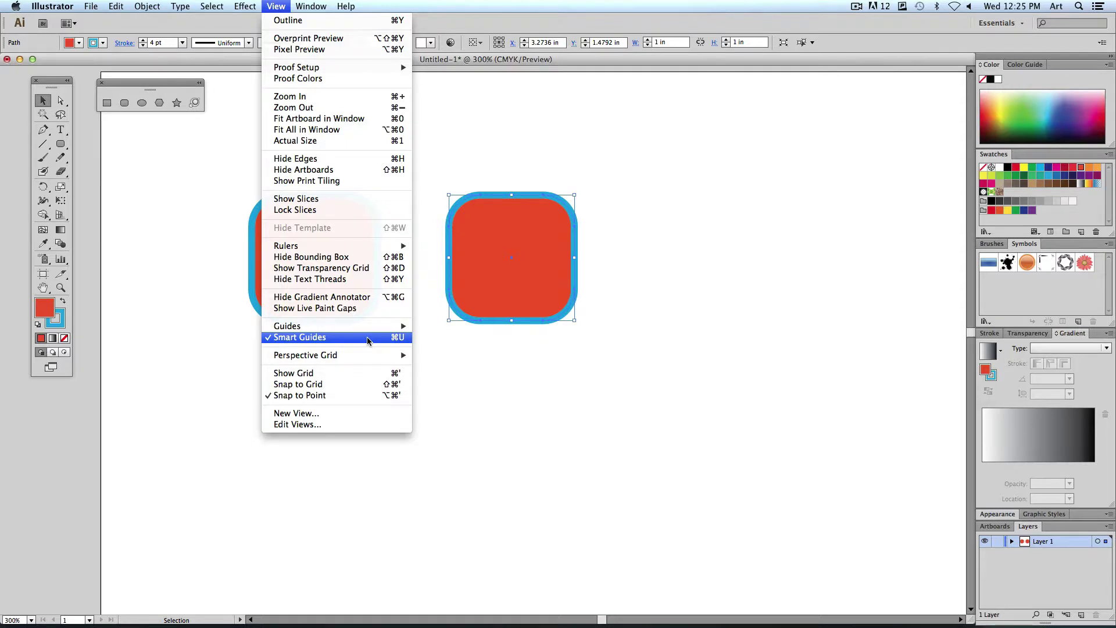
left_click(590, 364)
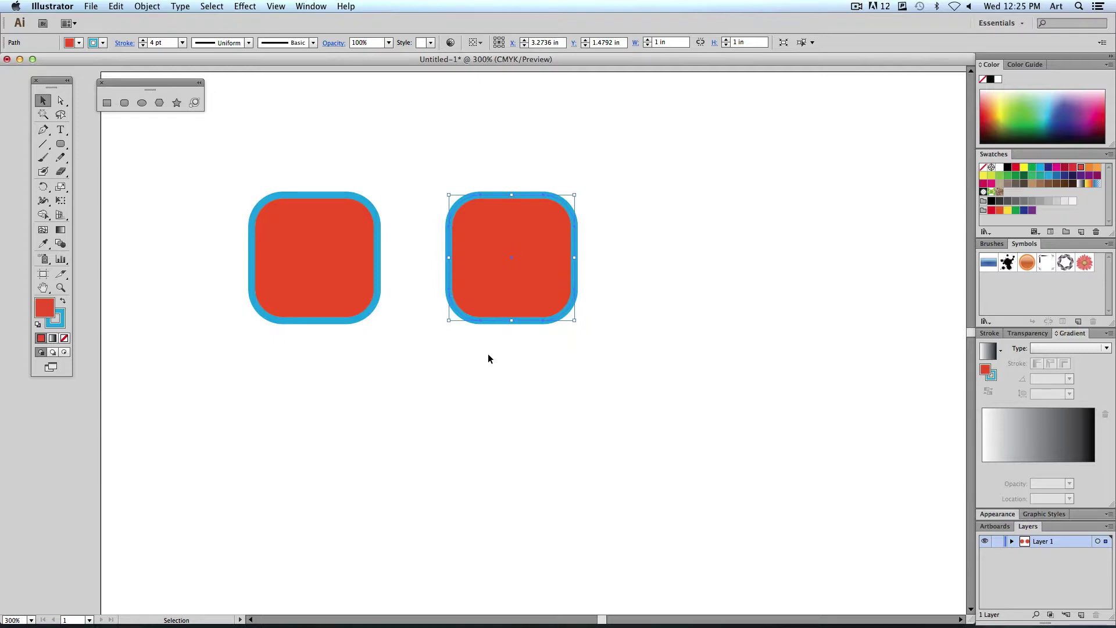
Move the floating shape tools panel below the original rounded square and deselect everything
left_click_drag(120, 83, 139, 376)
left_click(318, 266)
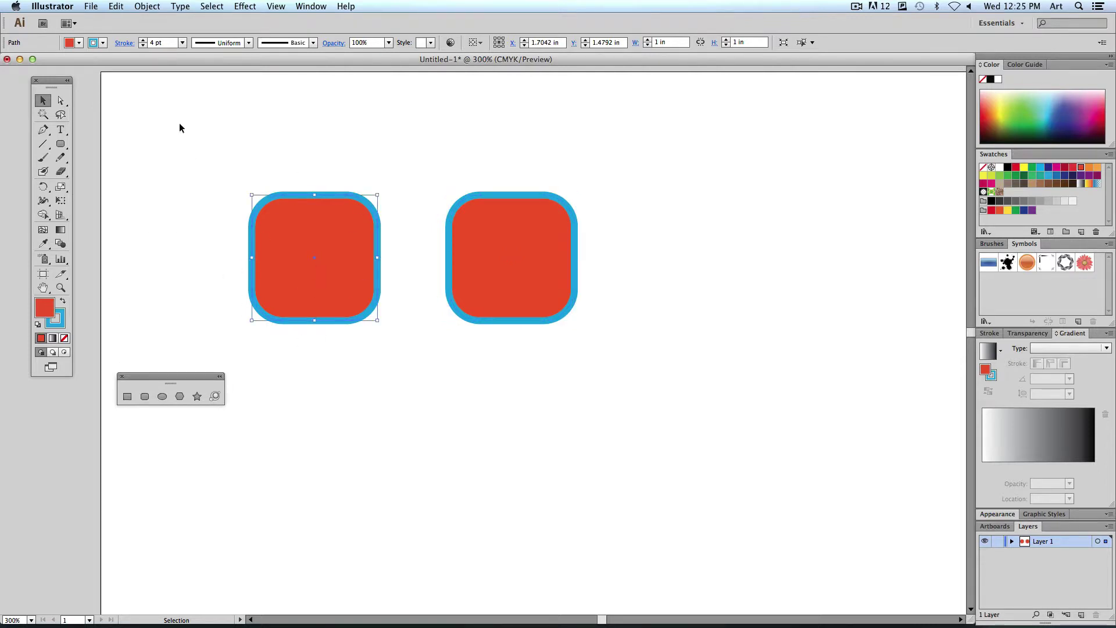
left_click(103, 85)
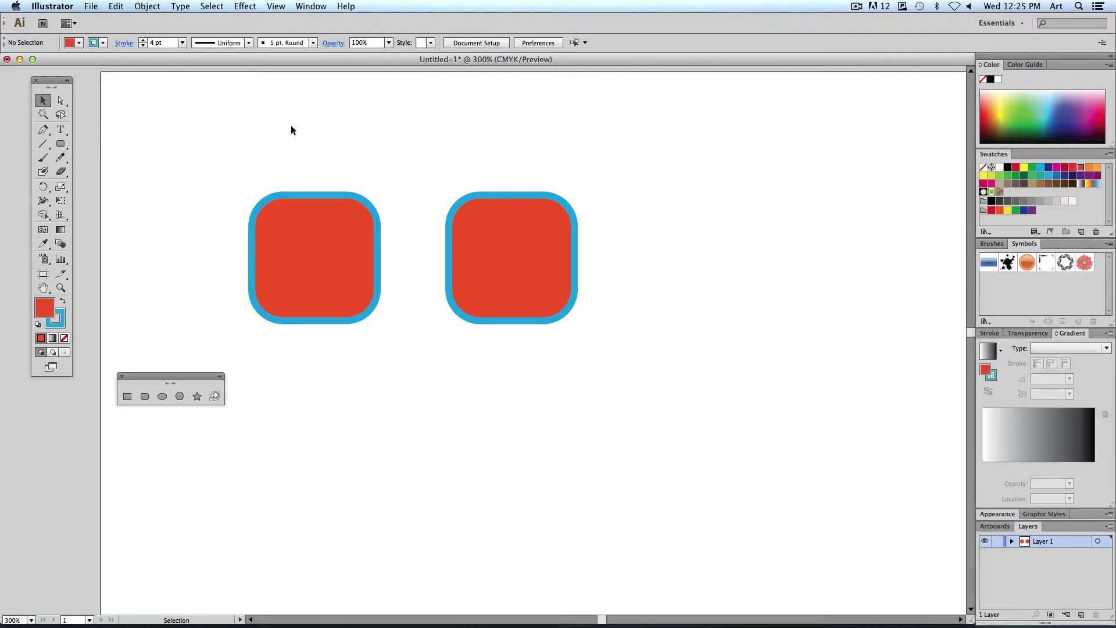
Show the document rulers and bring the page's upper-left corner into view
left_click(274, 7)
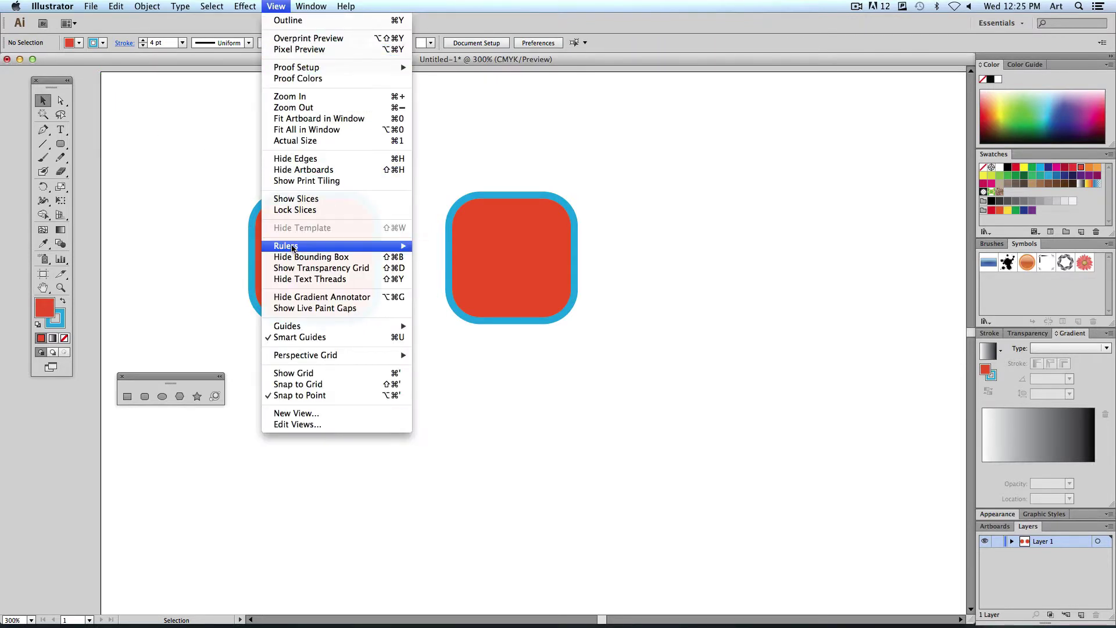
mouse_move(294, 247)
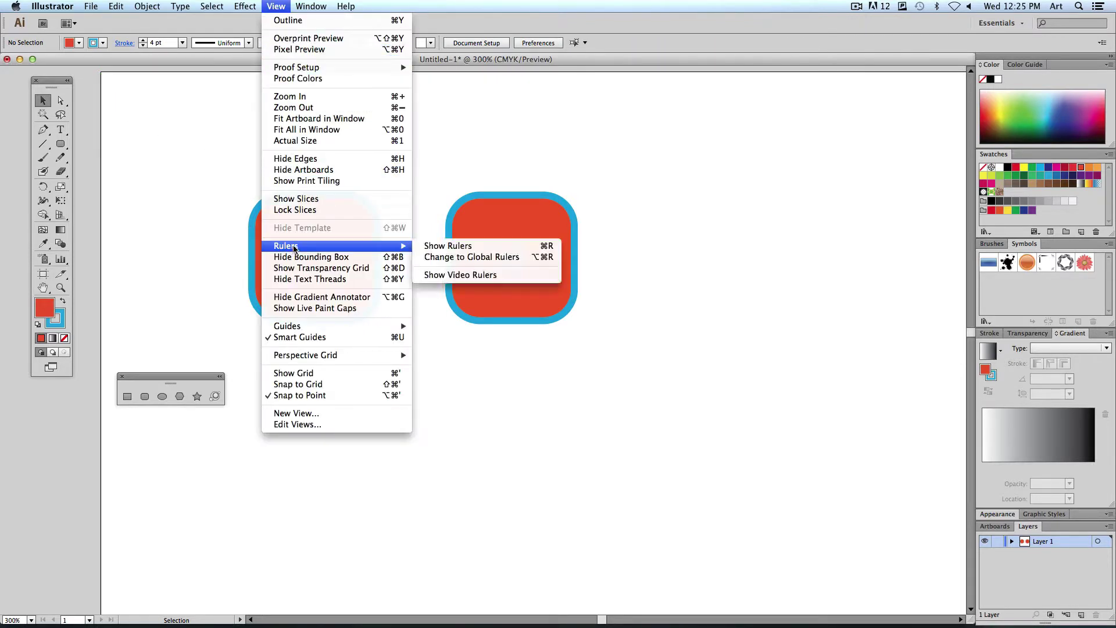
left_click(449, 249)
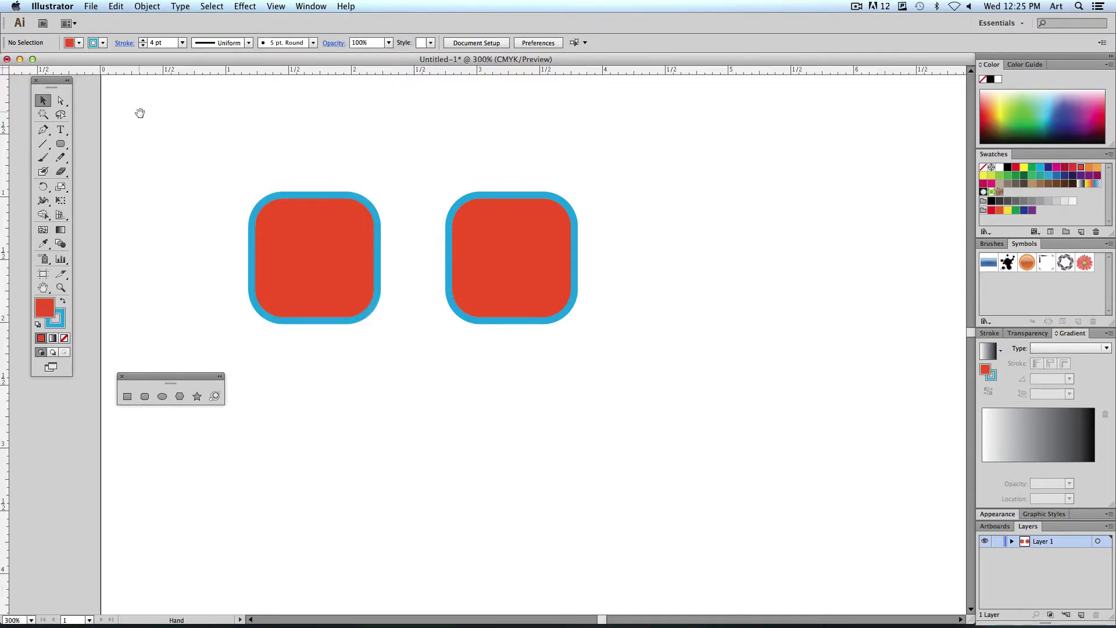
left_click_drag(139, 112, 154, 170)
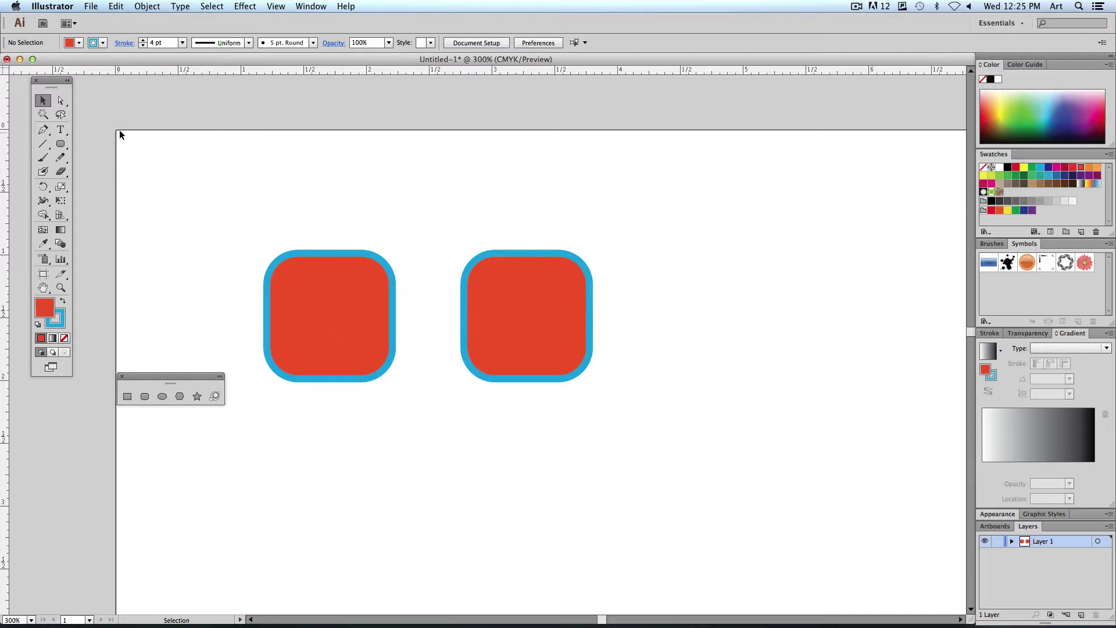
Position the original rounded square's center at X 0 in and Y 0 in
left_click(323, 354)
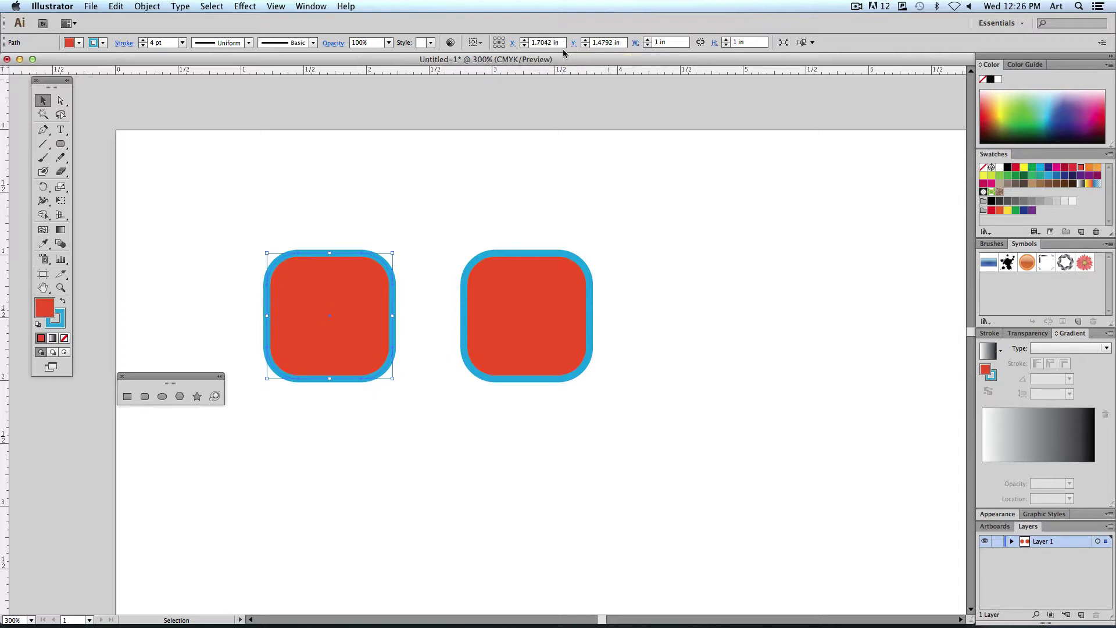
left_click(547, 43)
type("0")
key("Return")
left_click(604, 43)
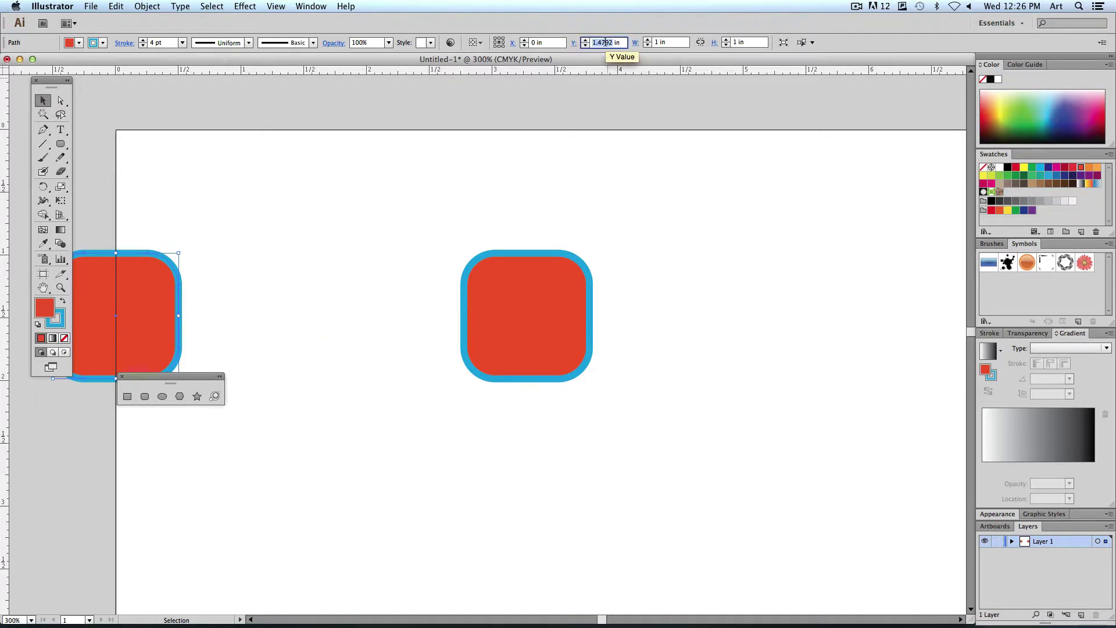
type("0")
key("Return")
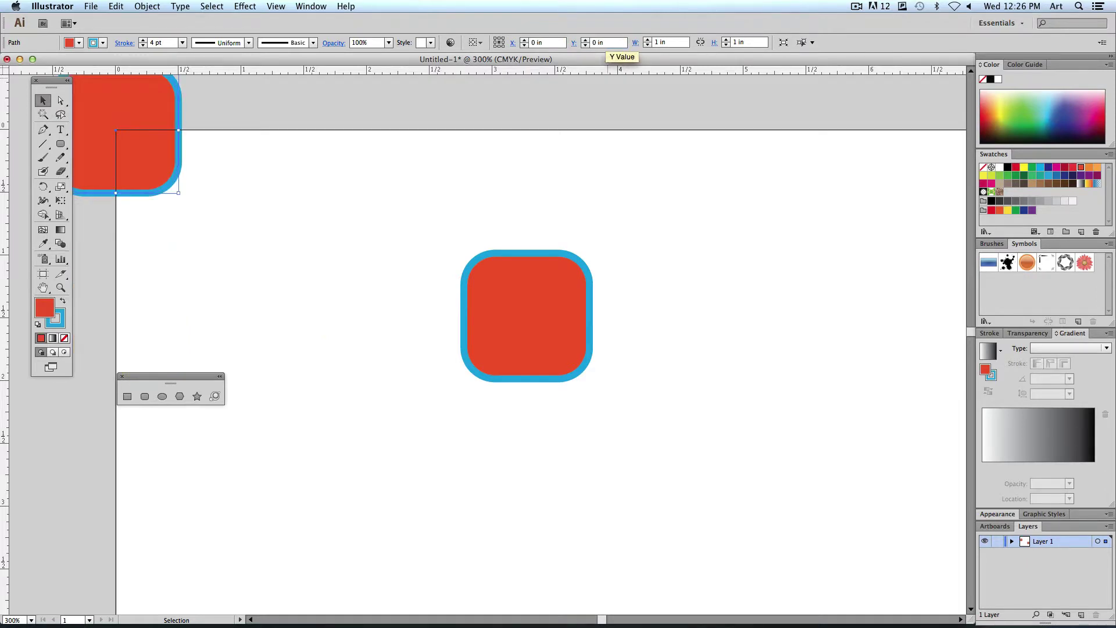
Set the square's reference point to its upper-left corner, position it at X 0 in and Y 0 in, and deselect it
key("space")
left_click_drag(237, 159, 324, 233)
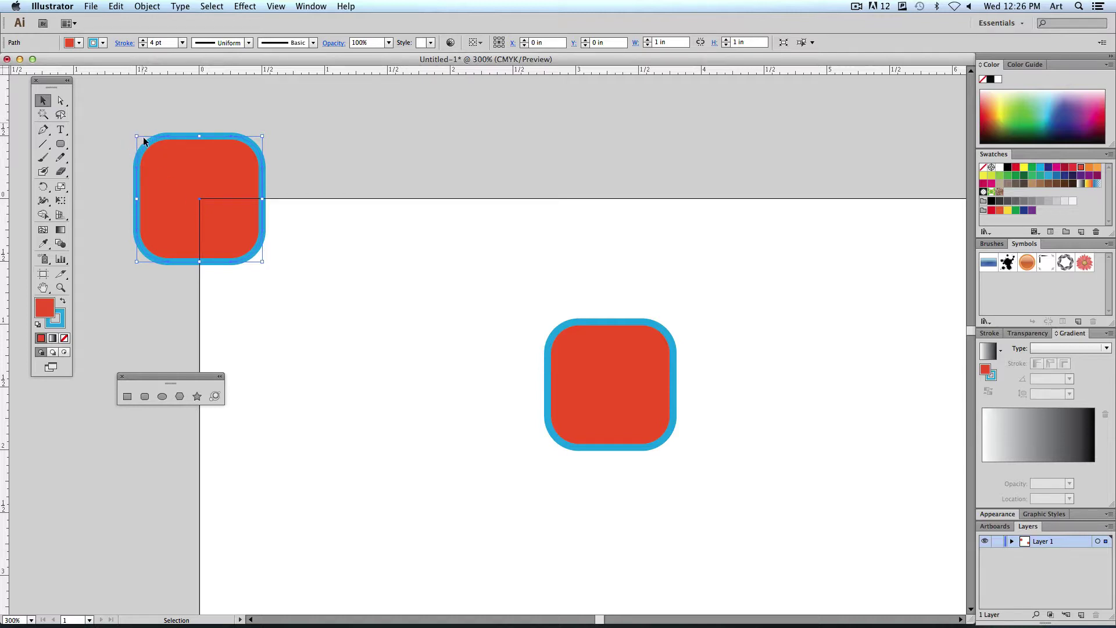
left_click(496, 39)
type("0")
key("Tab")
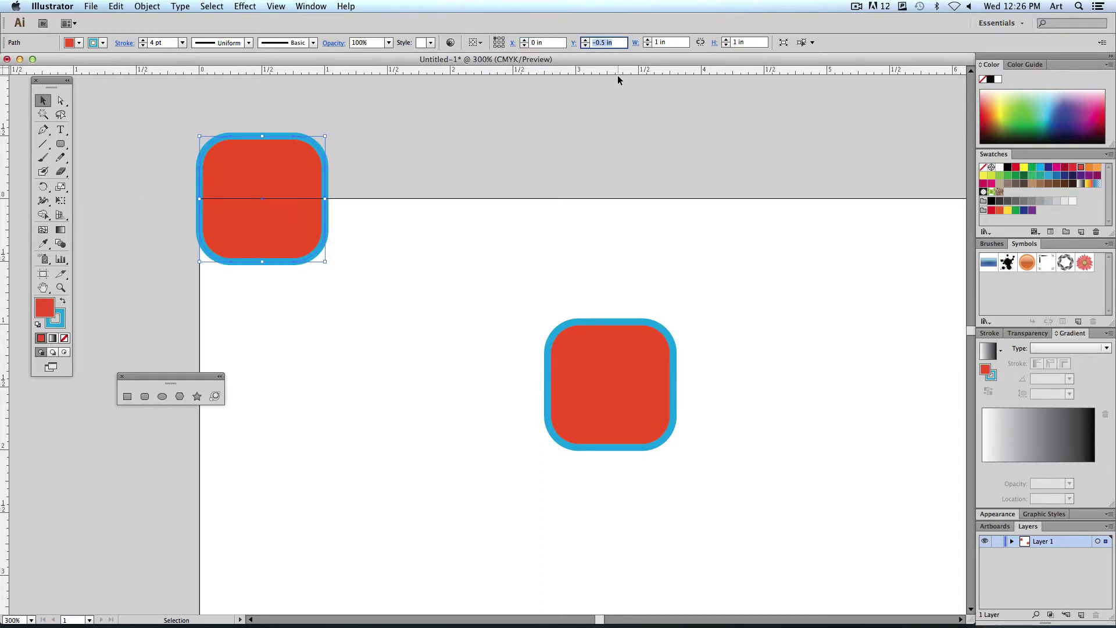
type("0")
key("Tab")
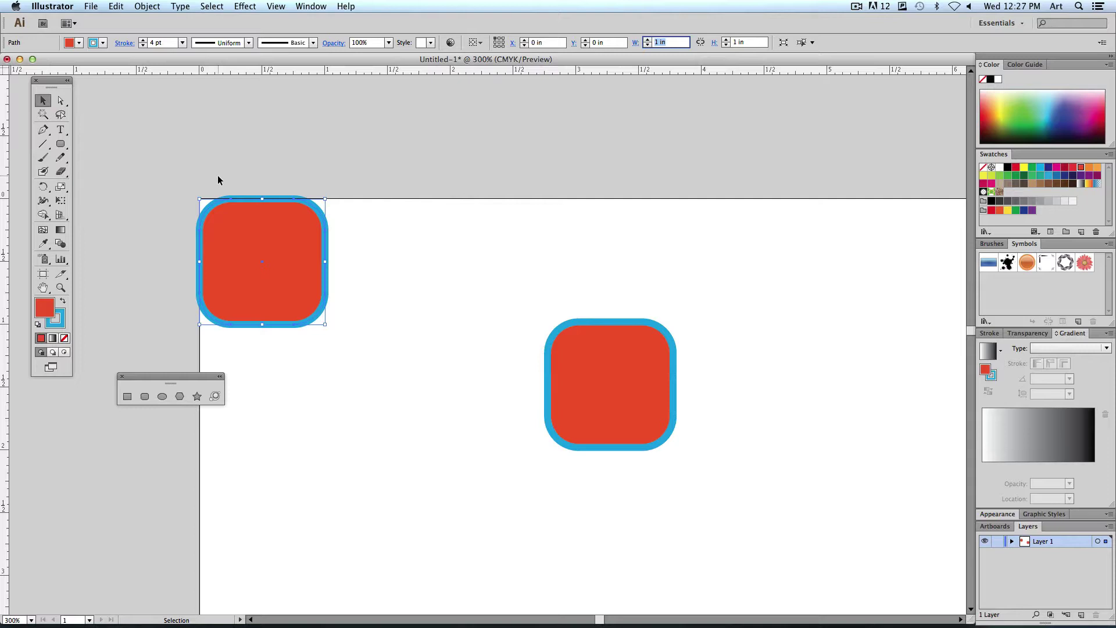
left_click(218, 180)
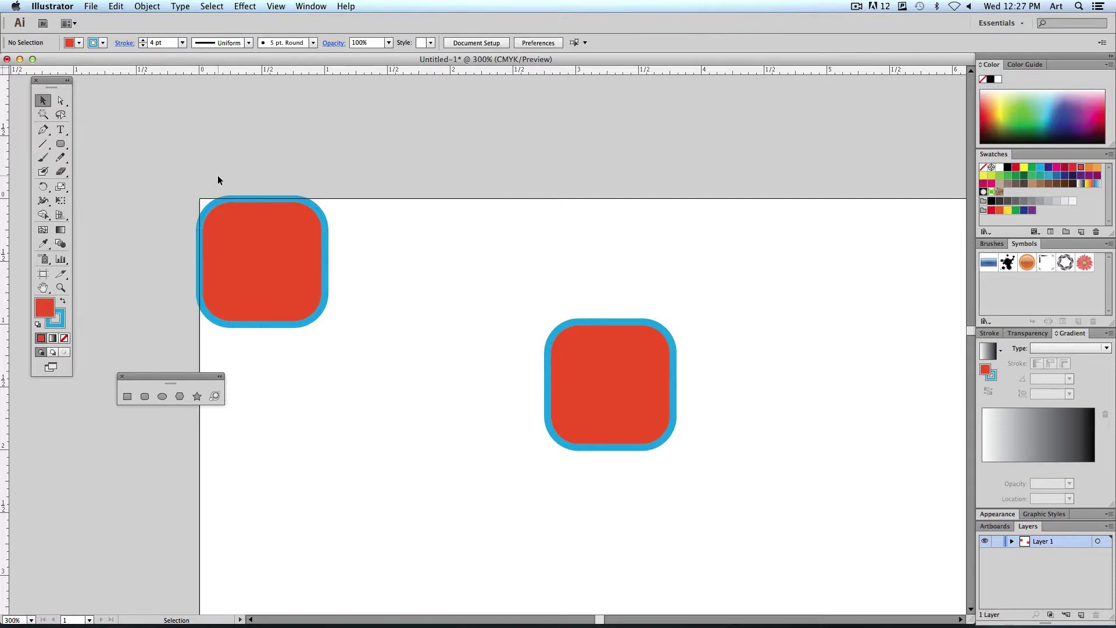
Position the original rounded square's upper-left reference point at X 0.5 in and Y 0.5 in
left_click(252, 265)
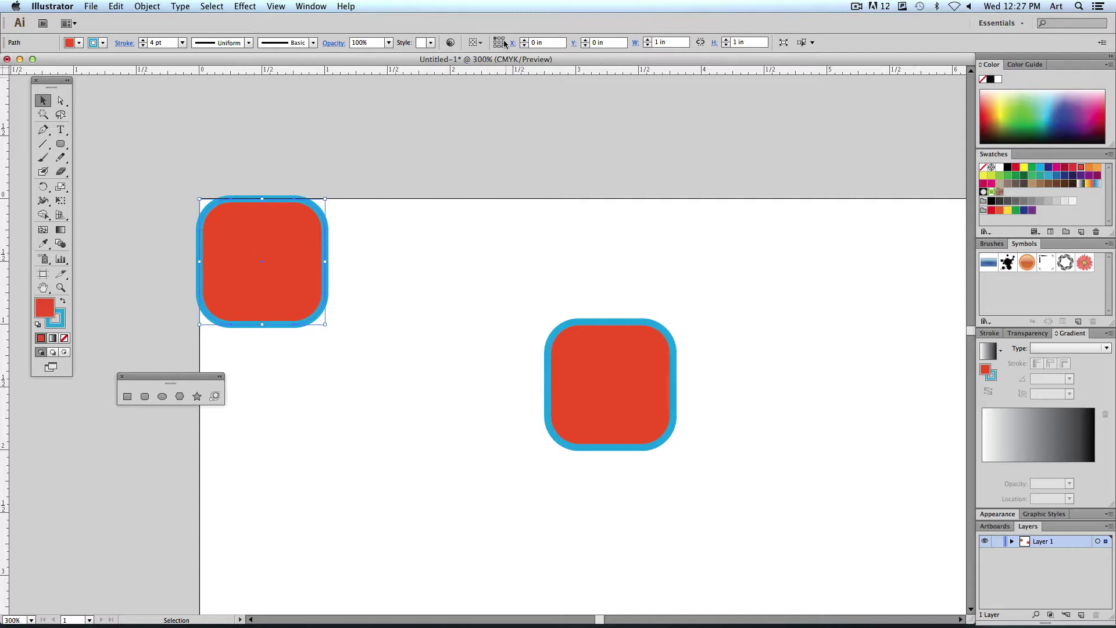
left_click(538, 43)
key("super+a")
type(".5")
key("Tab")
type(".5")
key("Tab")
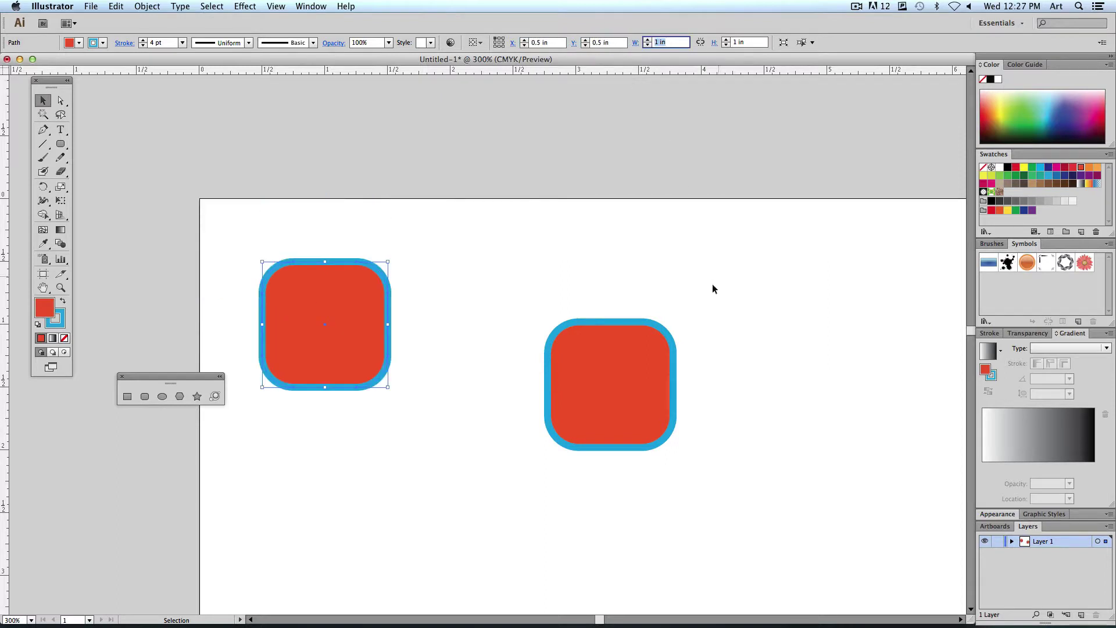
Delete the duplicate rounded square
left_click(623, 348)
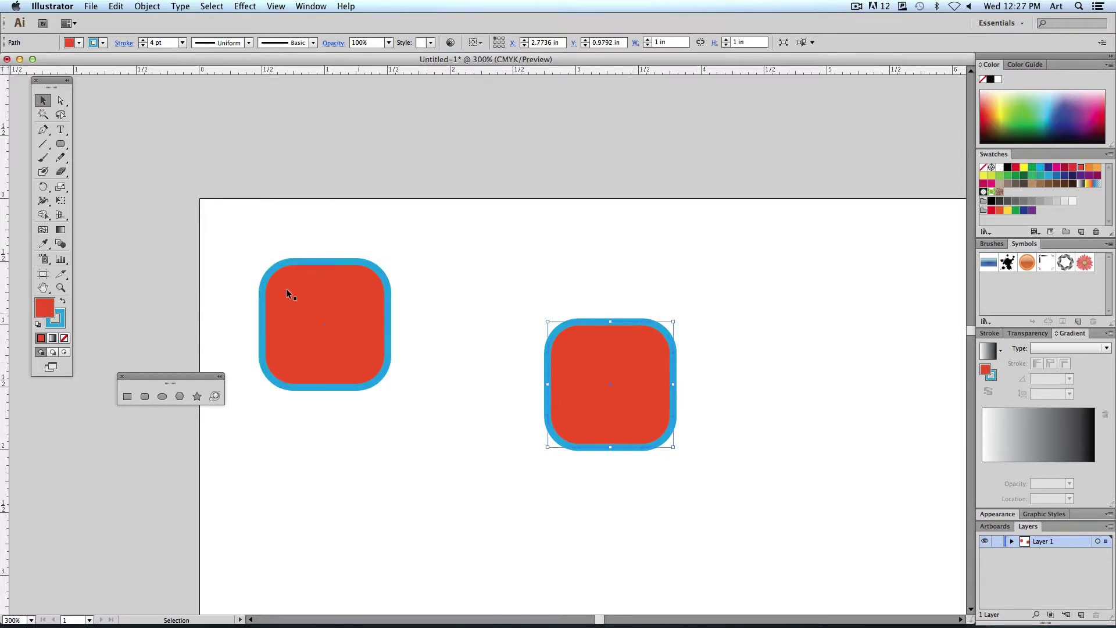
key("Delete")
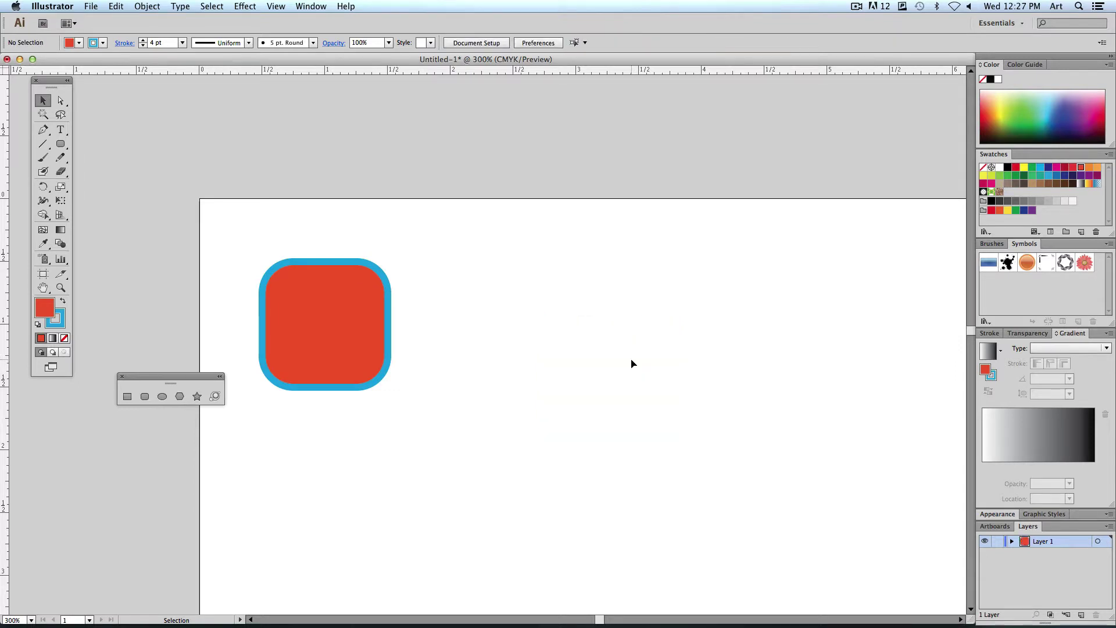
Duplicate the rounded square three times to its right in a level row, placing the last copy at X about 4.53 in
left_click(382, 364)
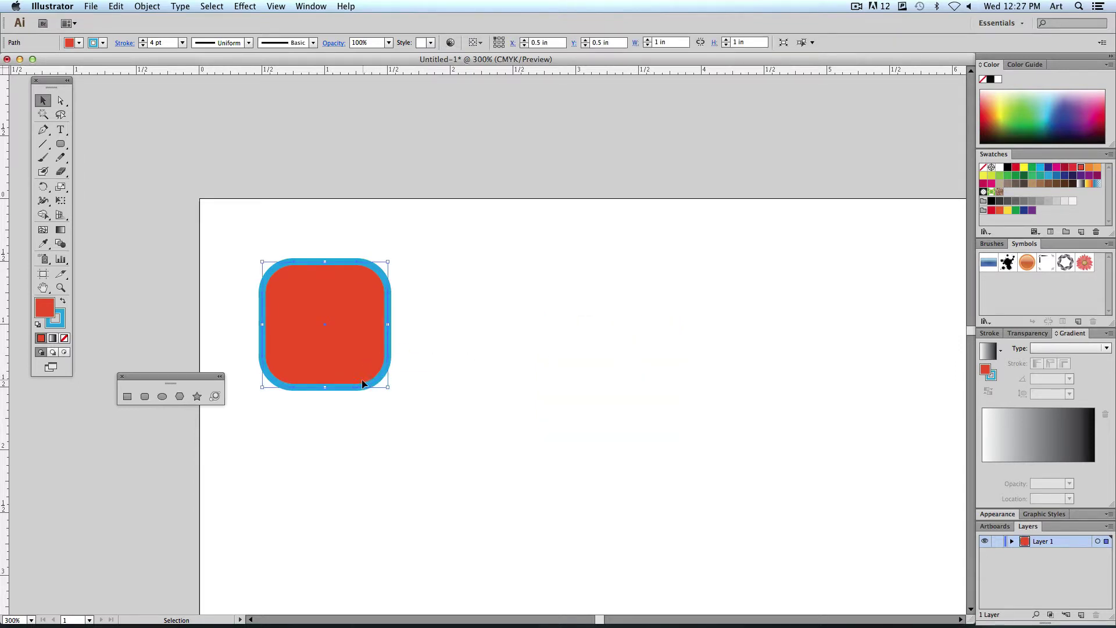
left_click(117, 5)
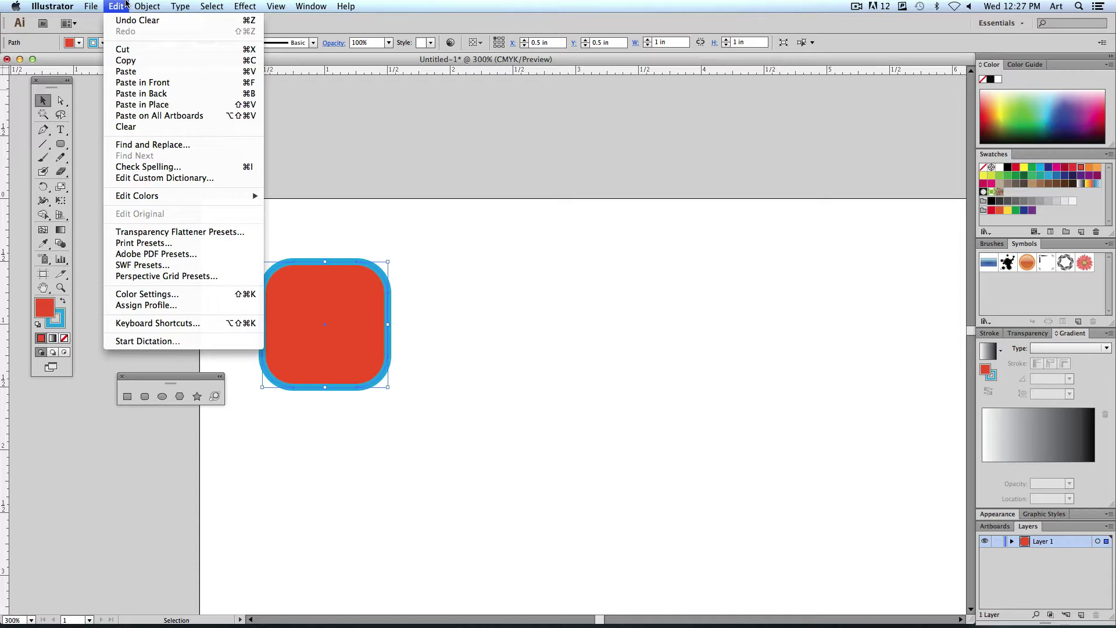
left_click(126, 4)
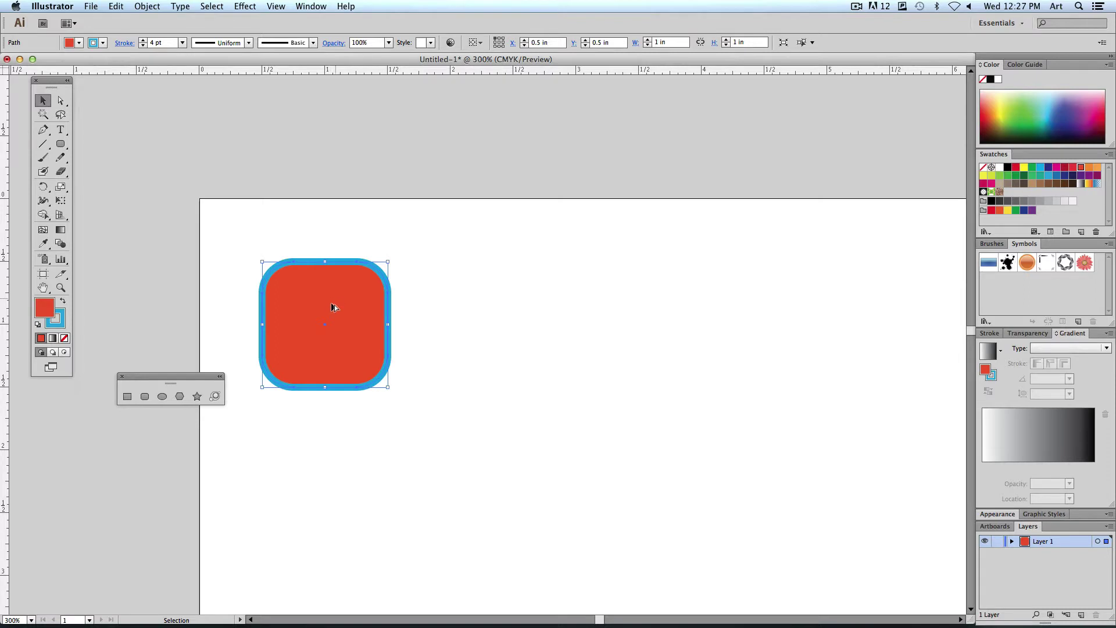
left_click_drag(296, 308, 457, 311)
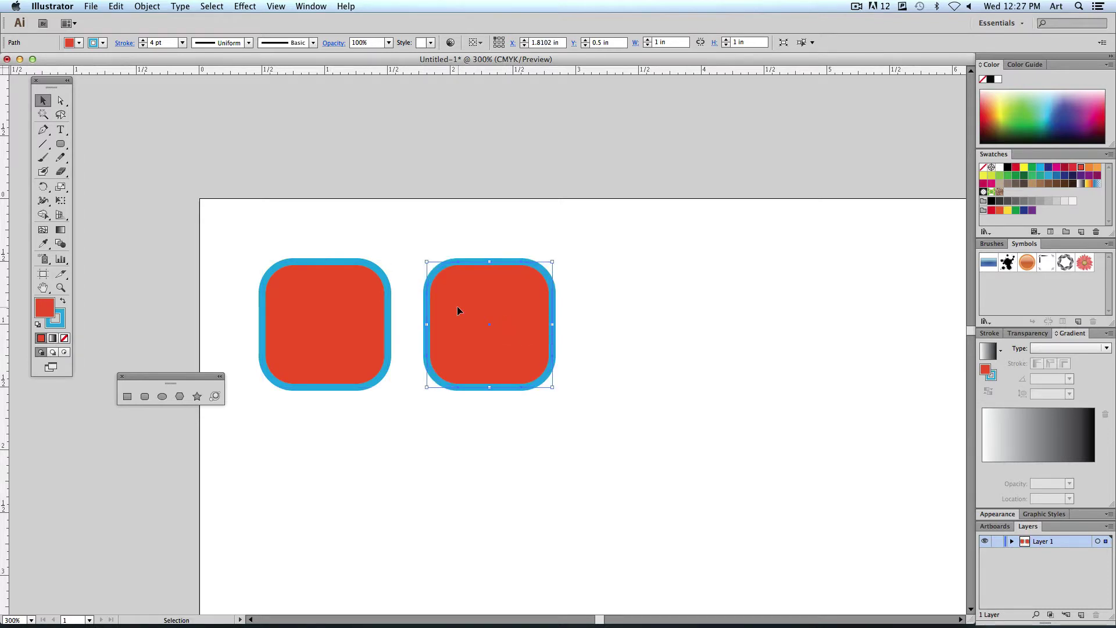
left_click_drag(460, 319, 802, 360)
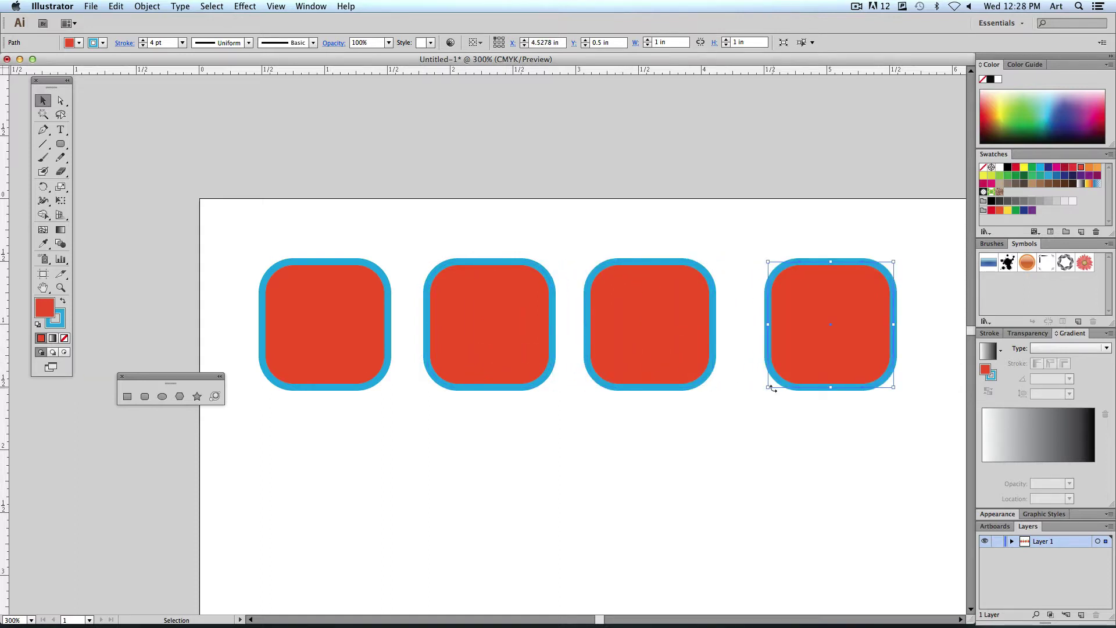
Select all four rounded squares, move them together to about X 0.69 in and Y 0.55 in, and deselect them
left_click(793, 439)
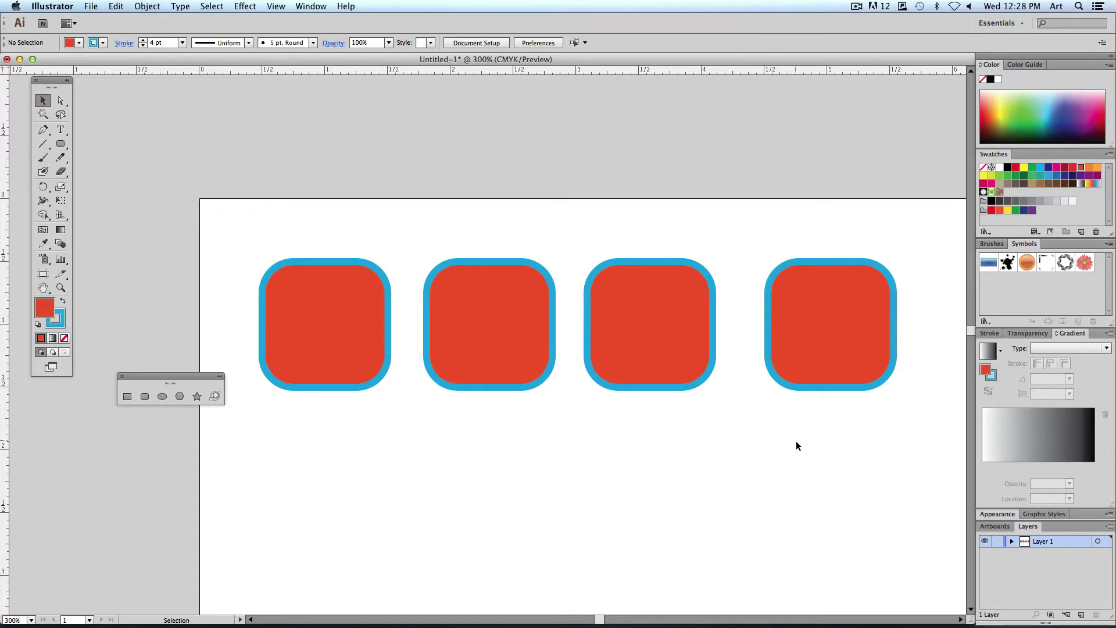
left_click_drag(820, 470, 329, 303)
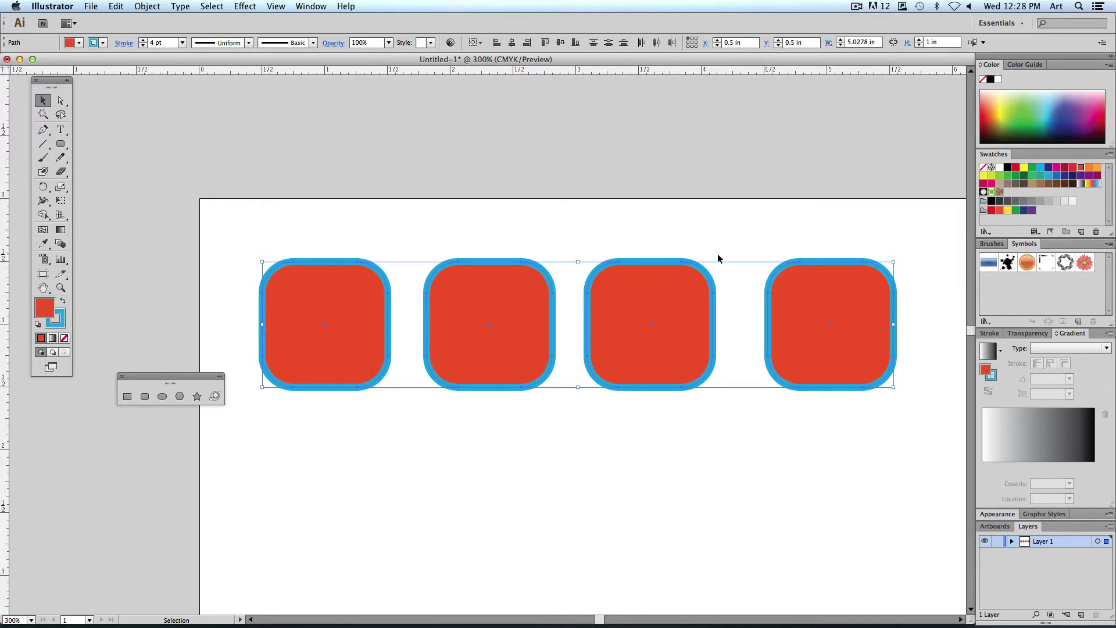
left_click_drag(351, 364, 376, 371)
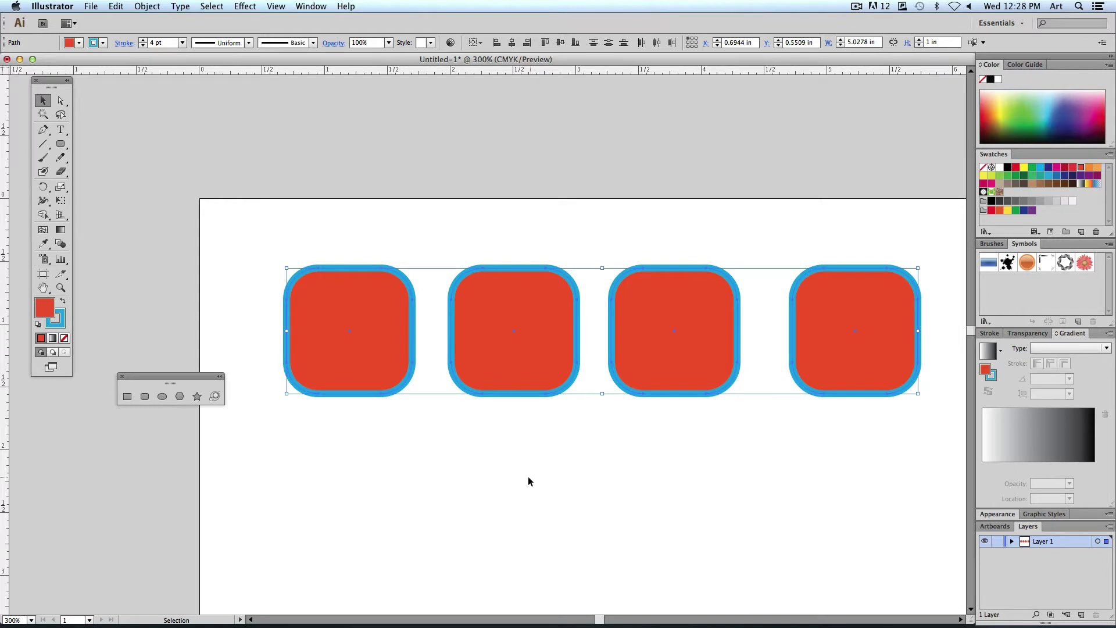
left_click(589, 484)
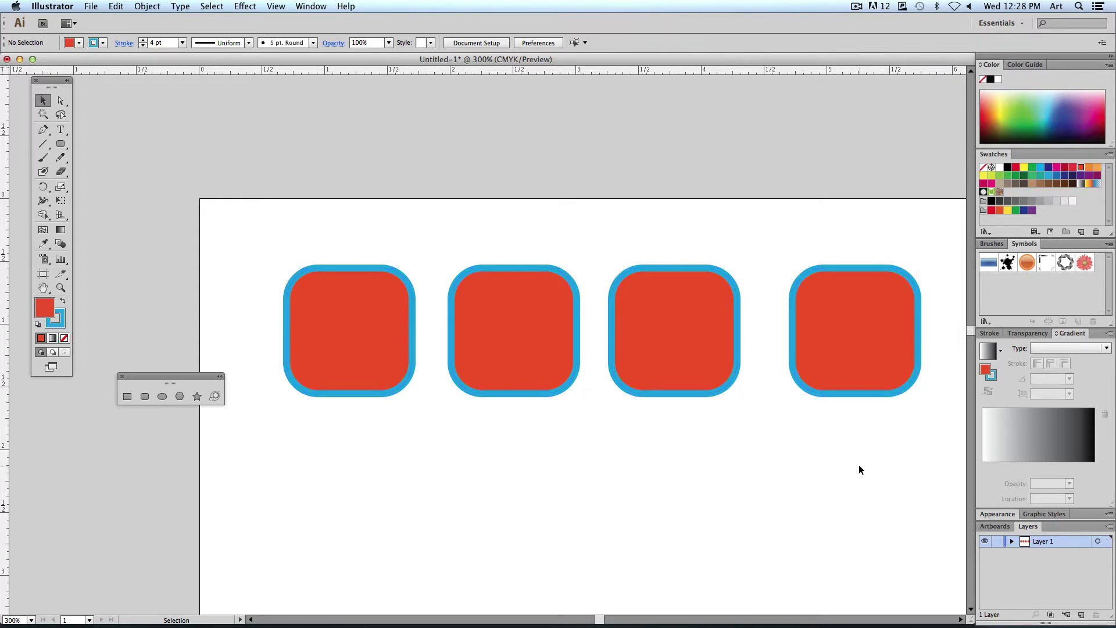
Delete the three duplicate rounded squares, keeping only the original at the start of the row
left_click(842, 372)
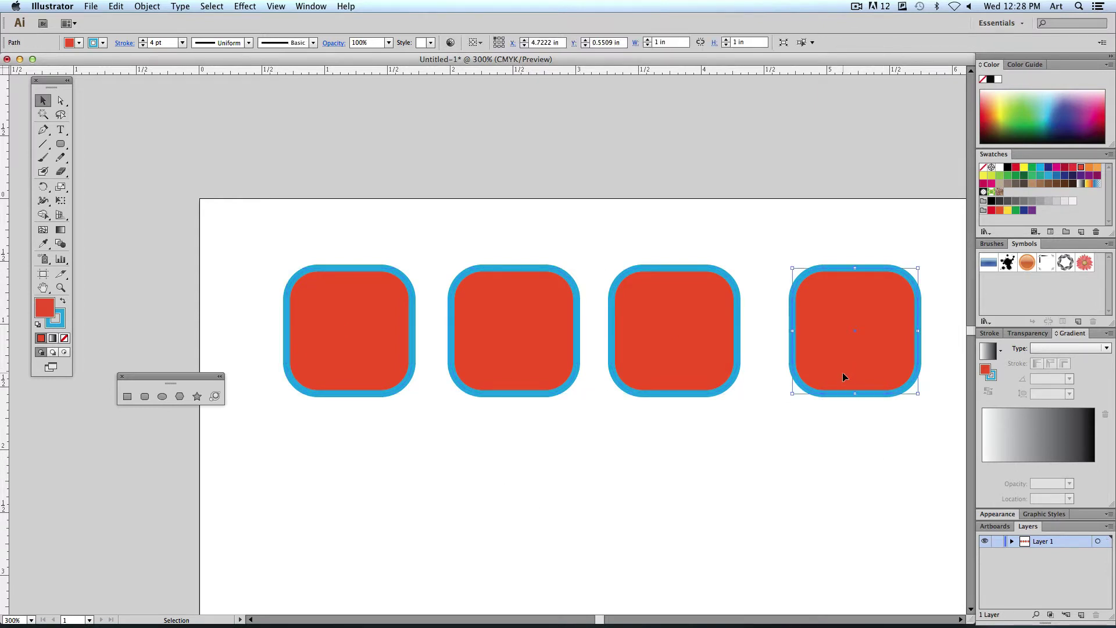
key("Delete")
left_click(694, 379)
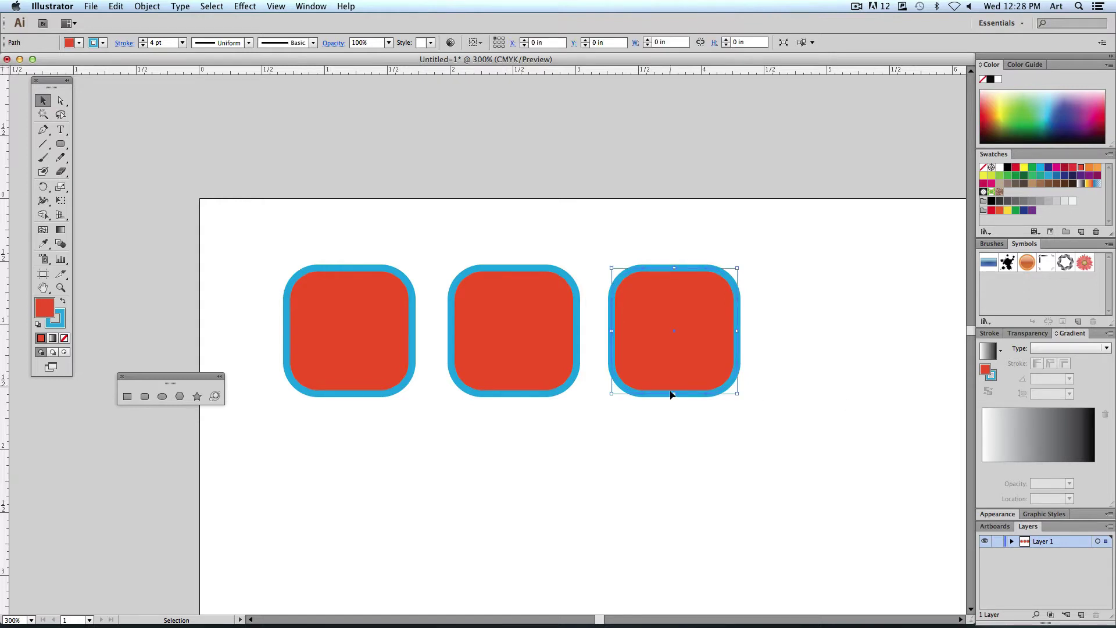
key("Delete")
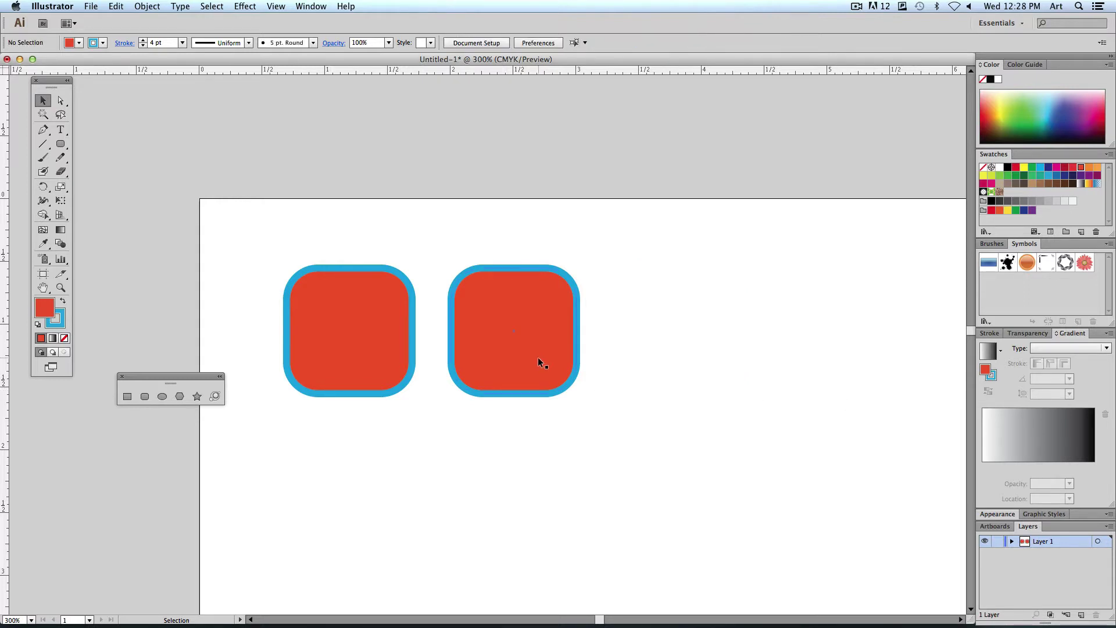
left_click(537, 361)
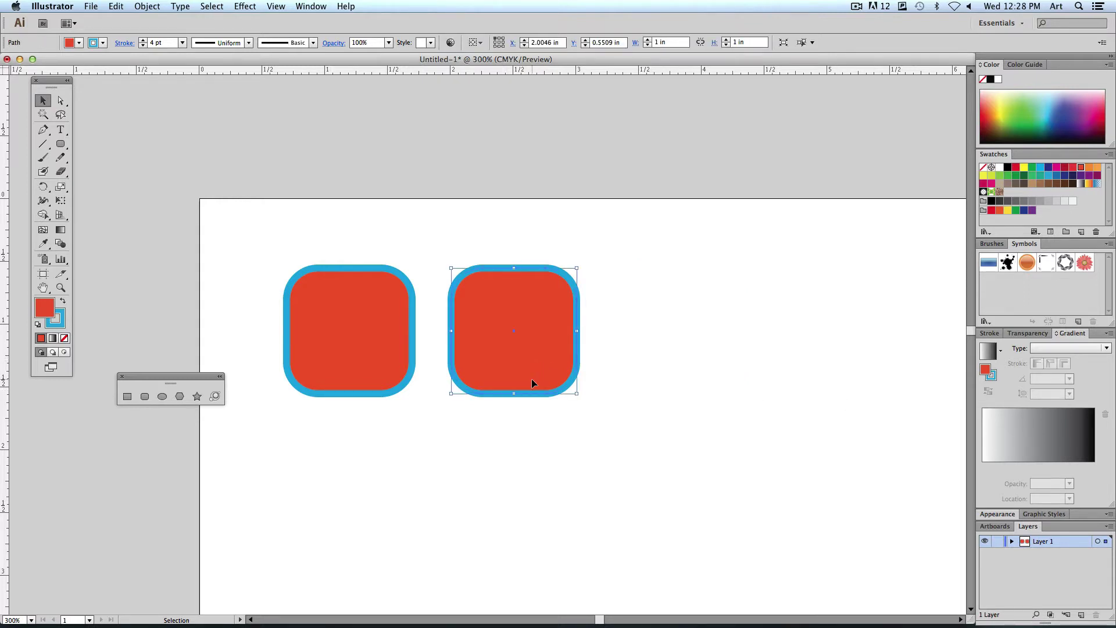
key("Delete")
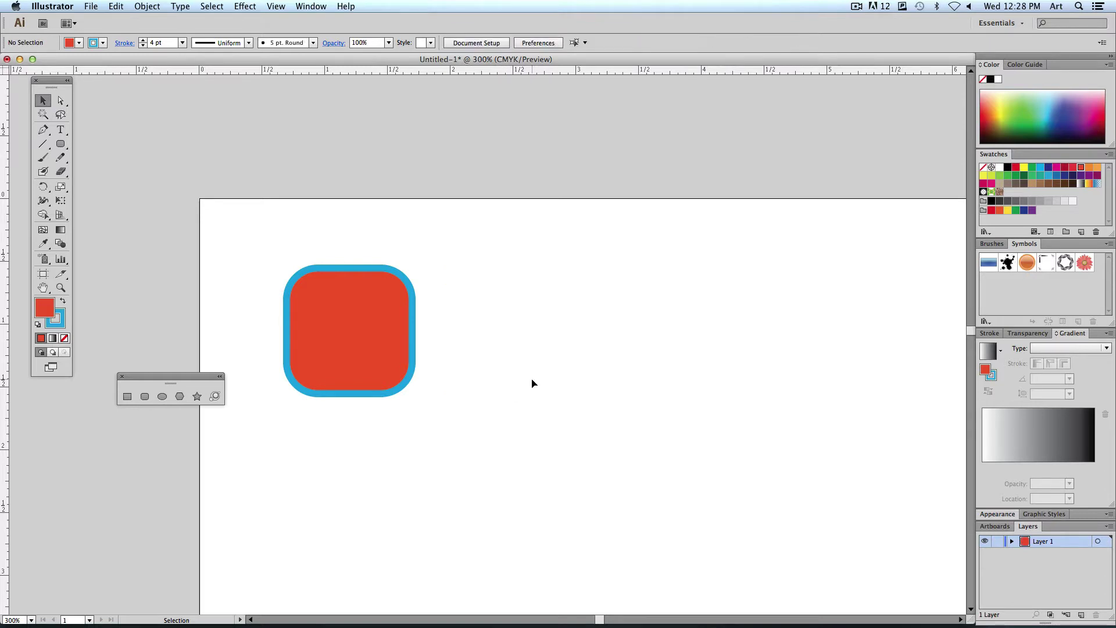
Preview moving the remaining rounded square 1 in horizontally and 0 in vertically with the Move command
left_click(400, 355)
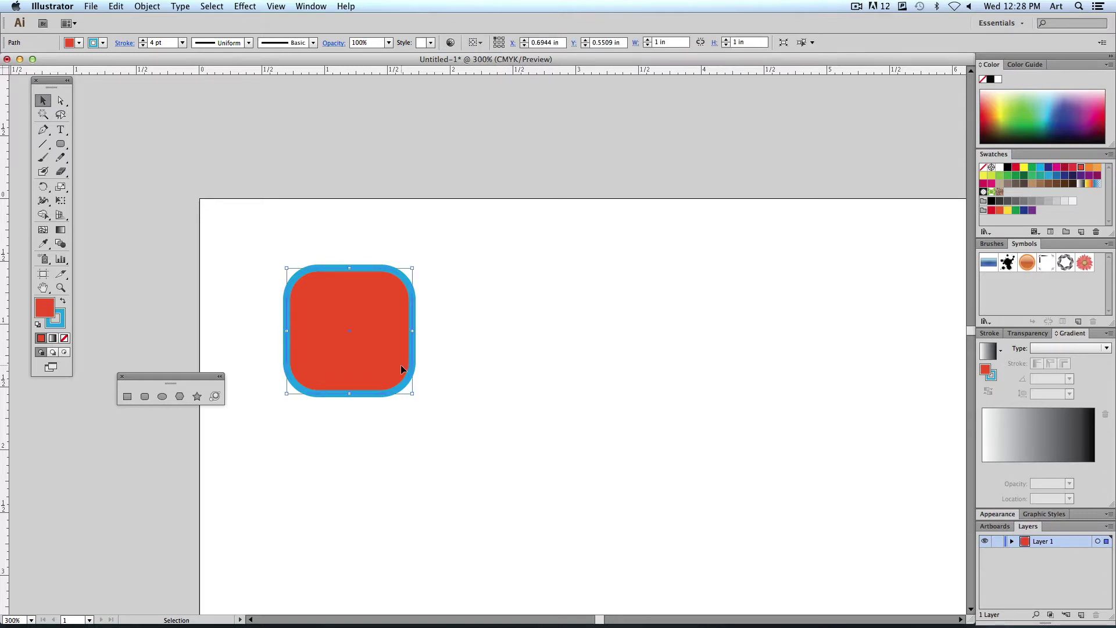
left_click(144, 6)
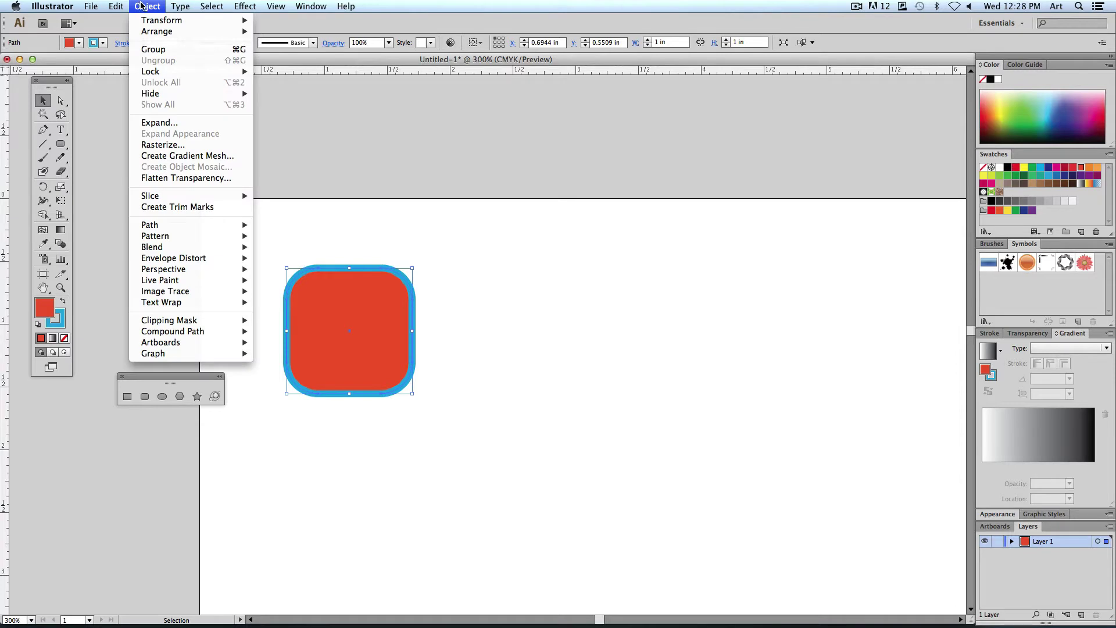
mouse_move(146, 19)
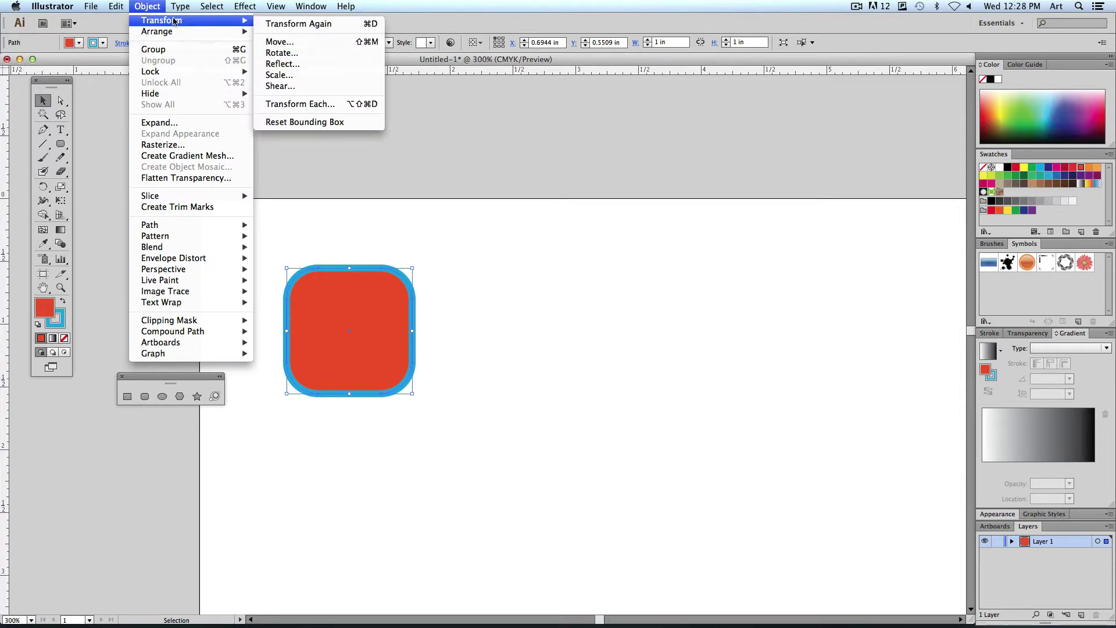
left_click(285, 43)
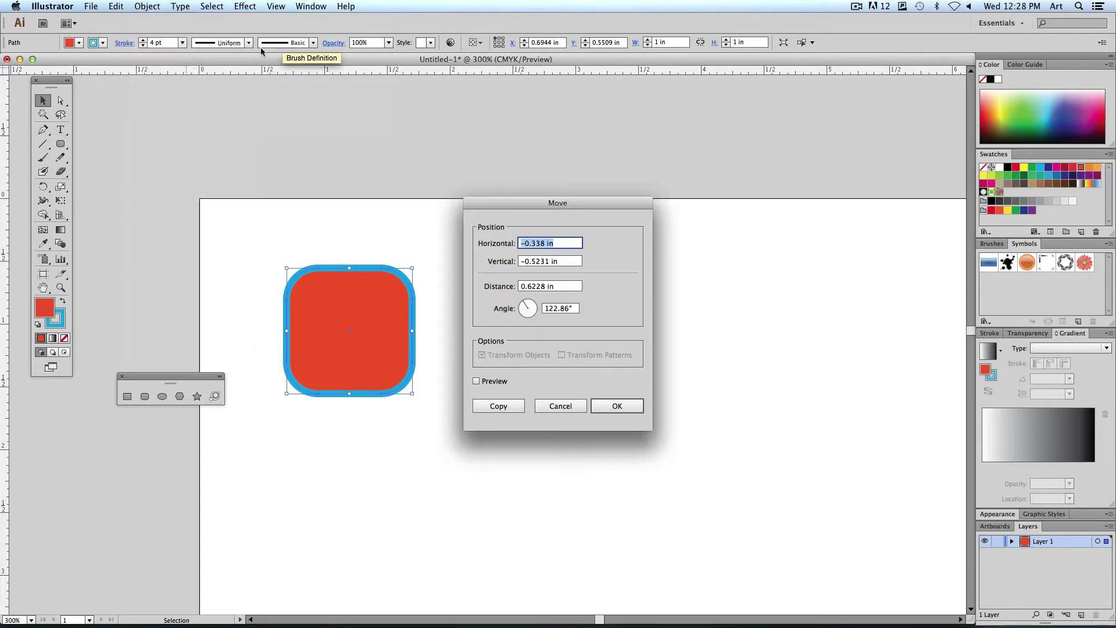
left_click(154, 7)
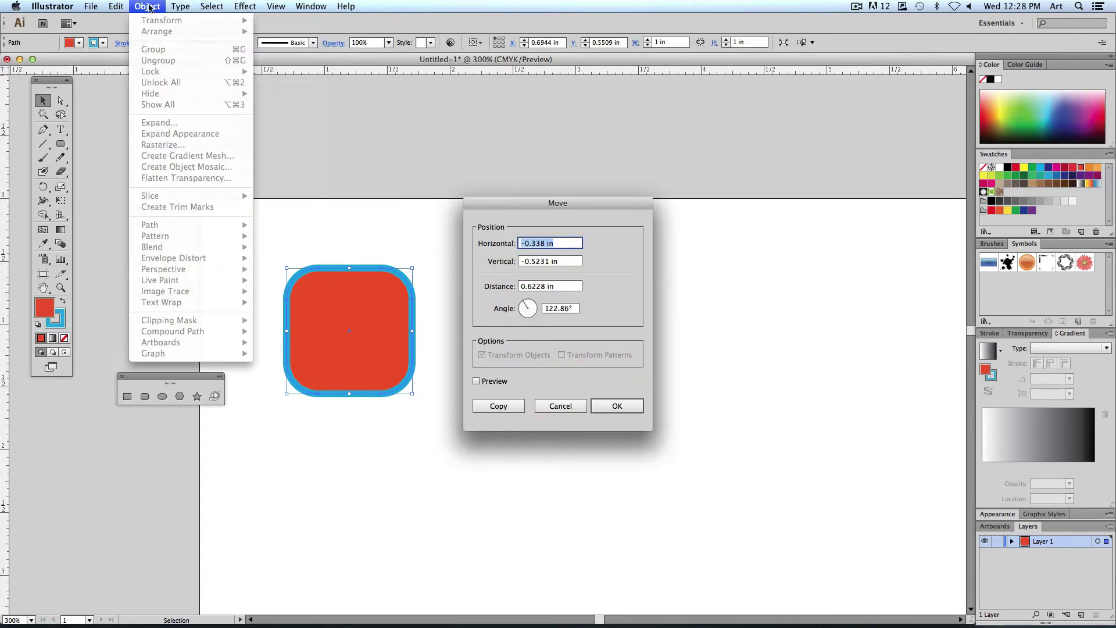
left_click(149, 4)
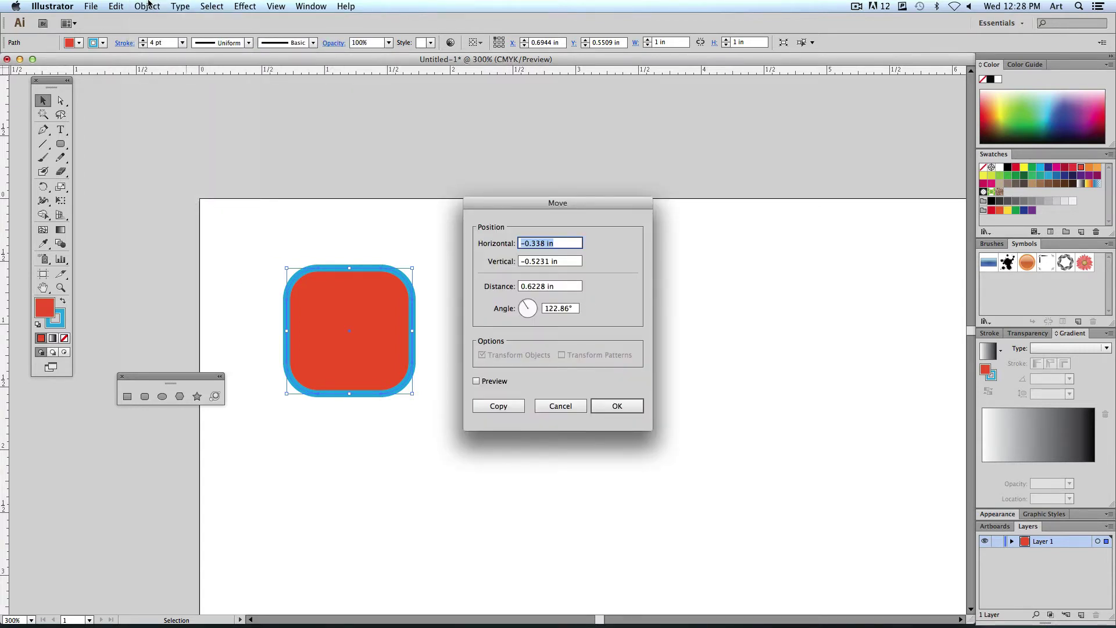
left_click_drag(517, 205, 713, 206)
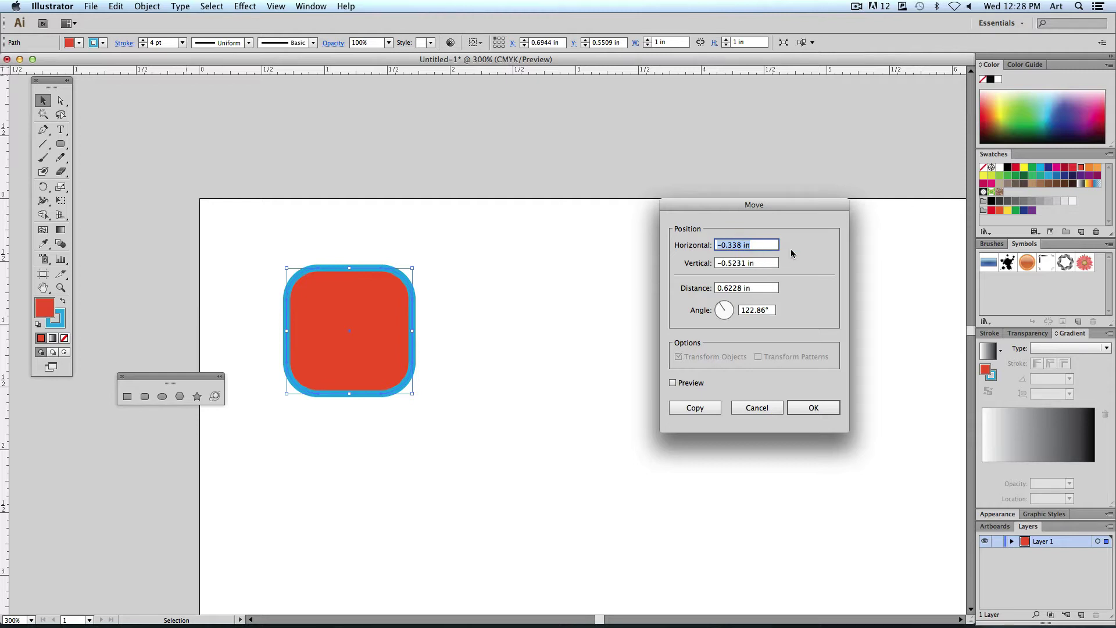
type("1")
key("Tab")
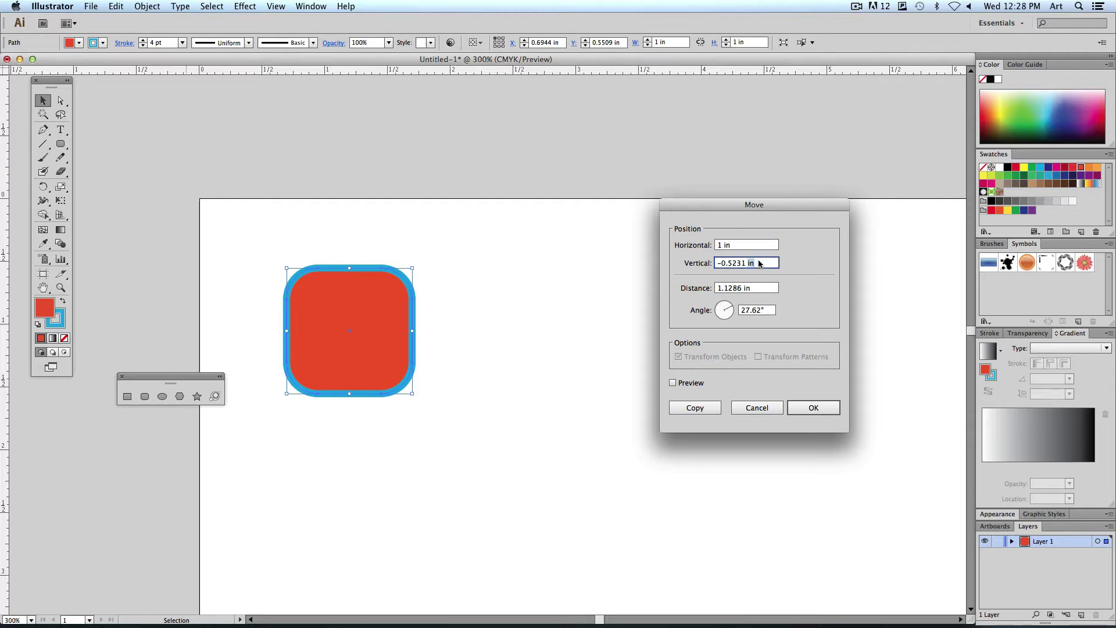
type("0")
left_click(740, 249)
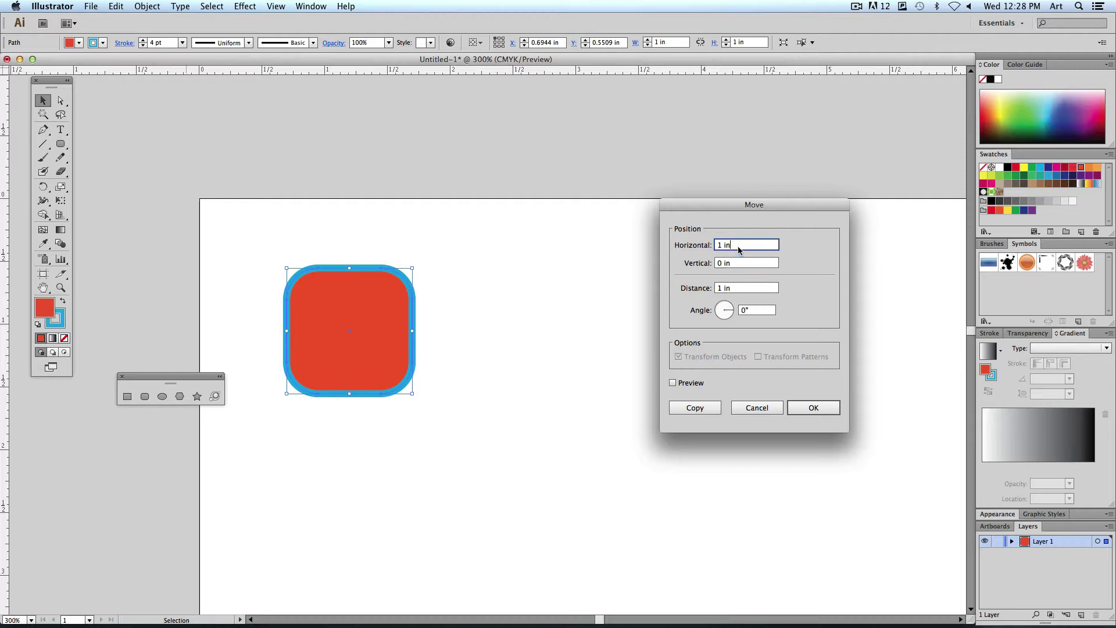
left_click(673, 383)
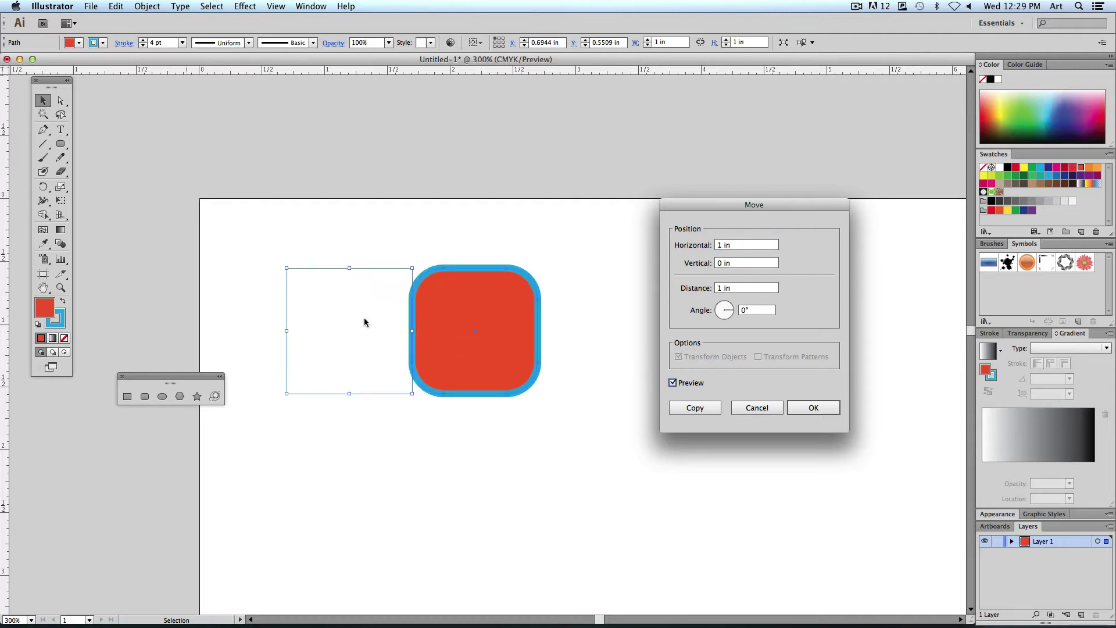
Set the horizontal move distance to 2 in and create the moved square as a copy
left_click(750, 249)
key("super+a")
type("2")
key("Tab")
key("Tab")
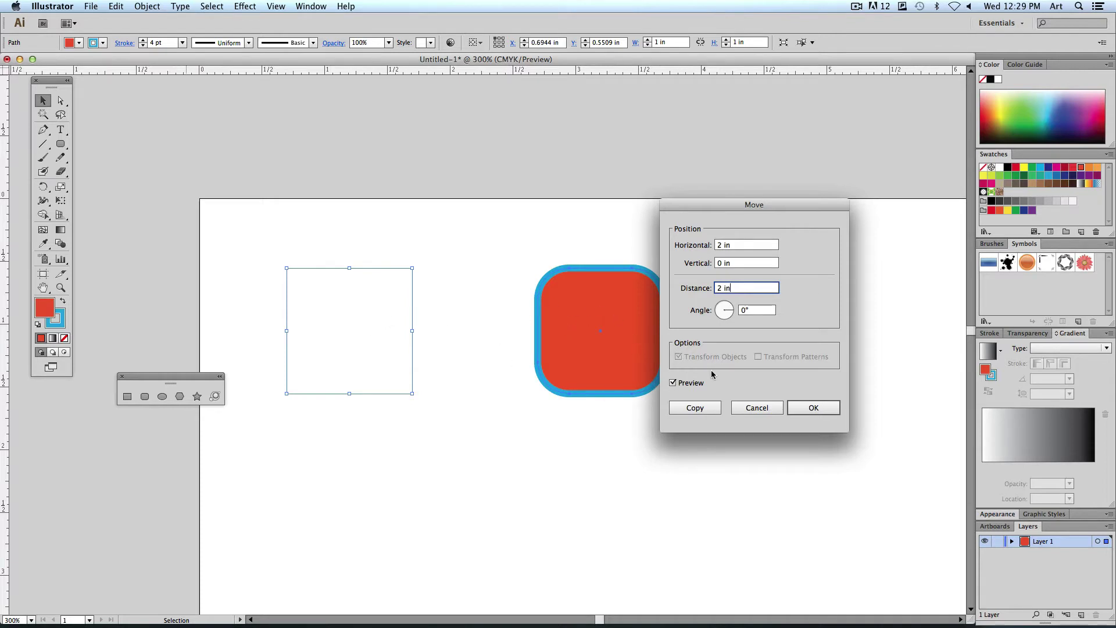
left_click_drag(778, 198, 788, 167)
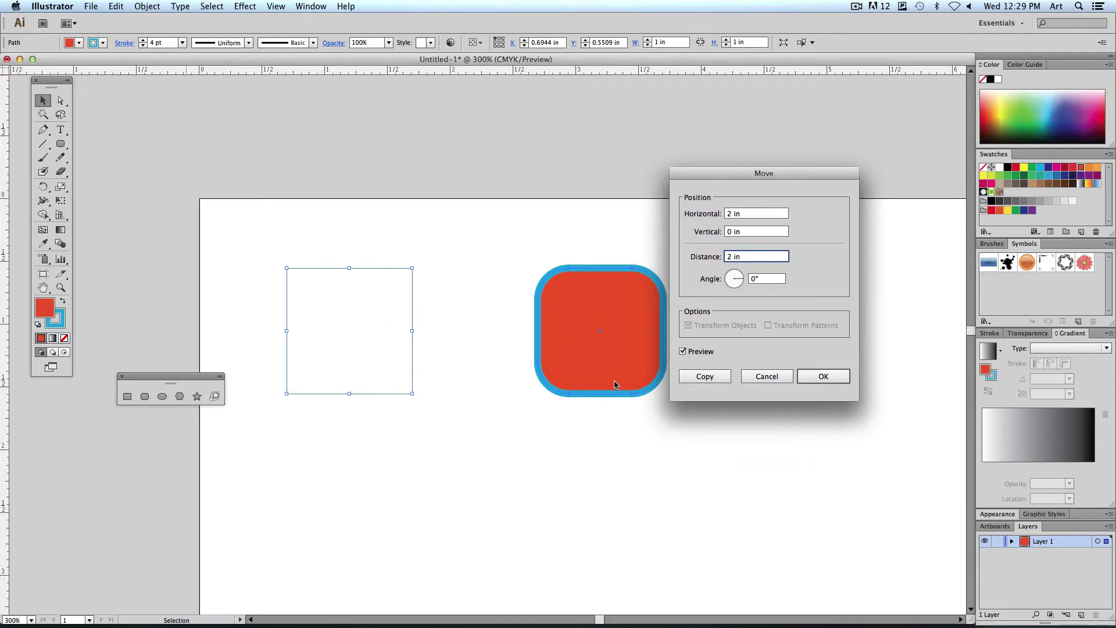
left_click(703, 377)
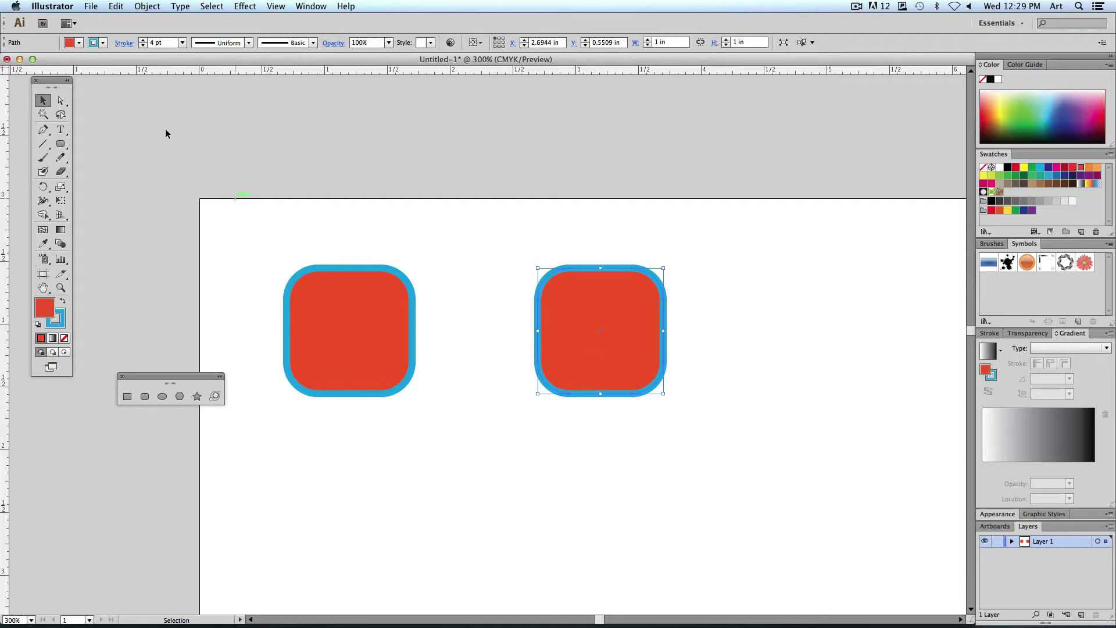
Repeat the copy transformation twice with Transform Again to complete a row of four evenly spaced rounded squares
left_click(148, 7)
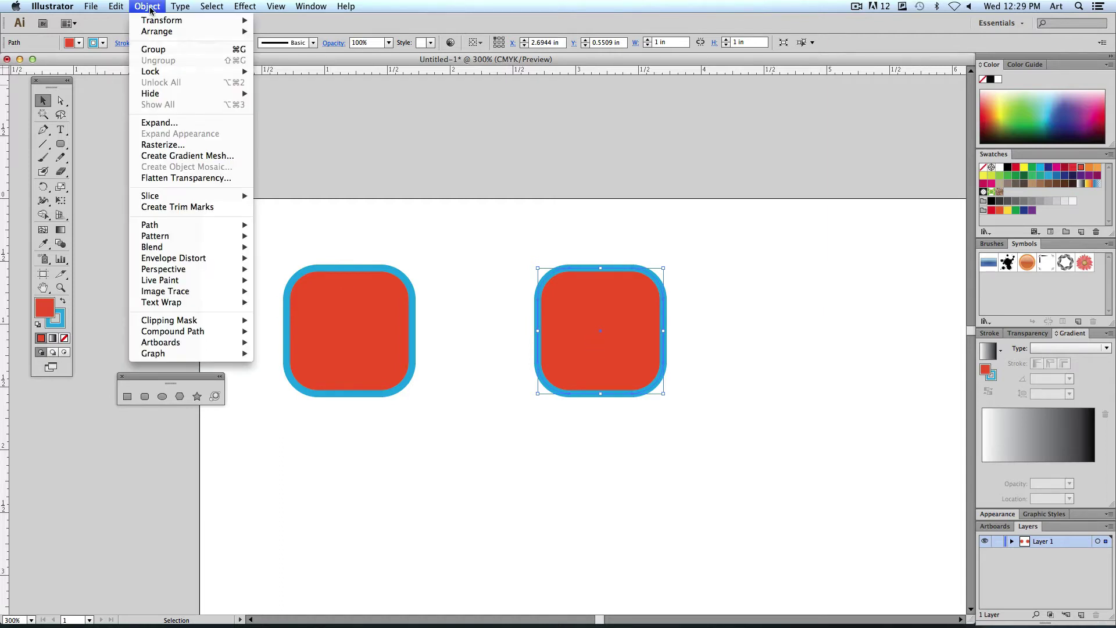
mouse_move(152, 20)
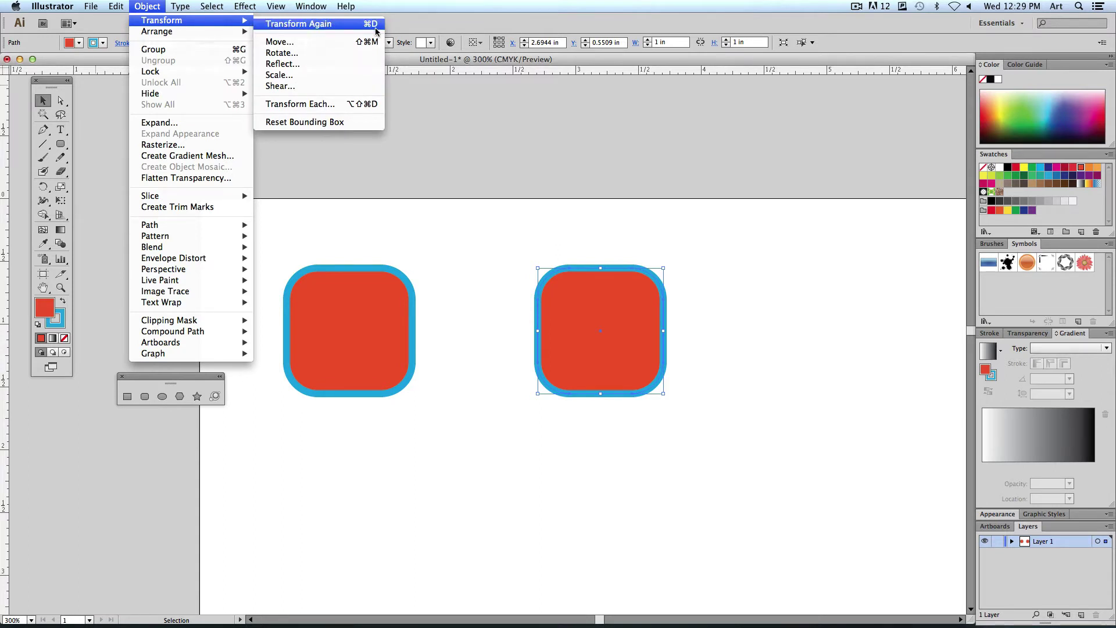
left_click(349, 24)
scroll(544, 200, "right", 8)
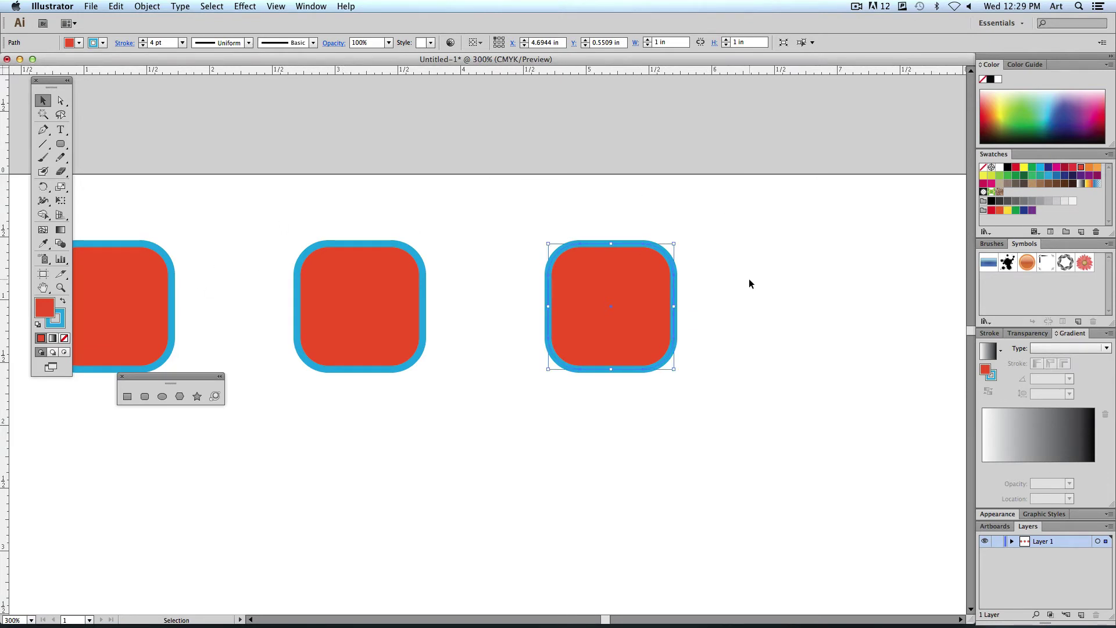
key("super+d")
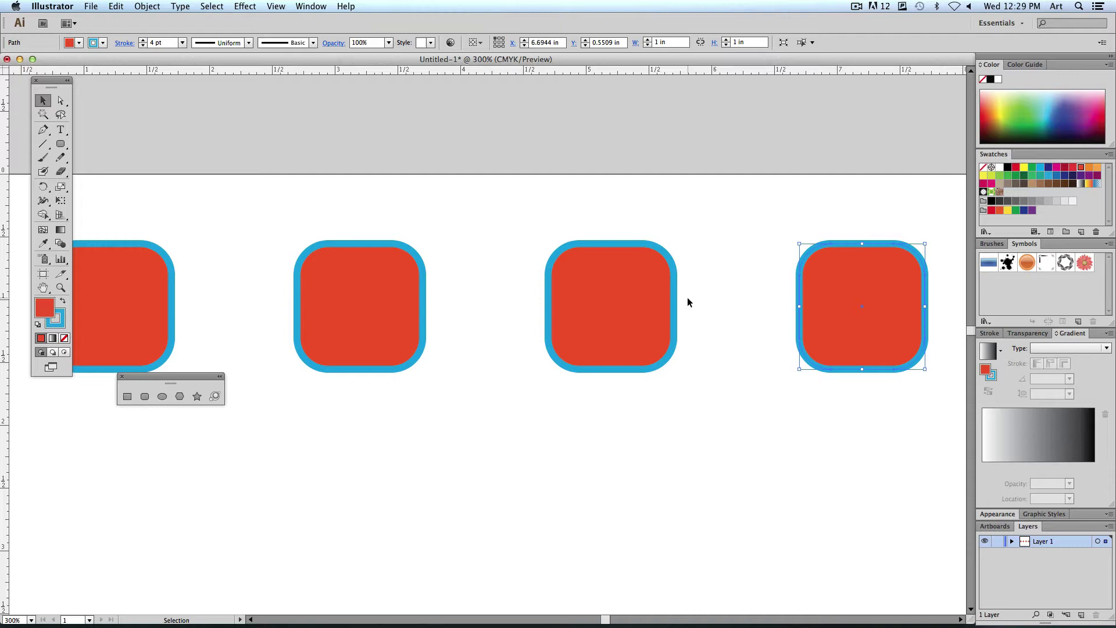
Select the row of four rounded squares and duplicate it downward into two further rows, forming a four-by-three grid
key("super+minus")
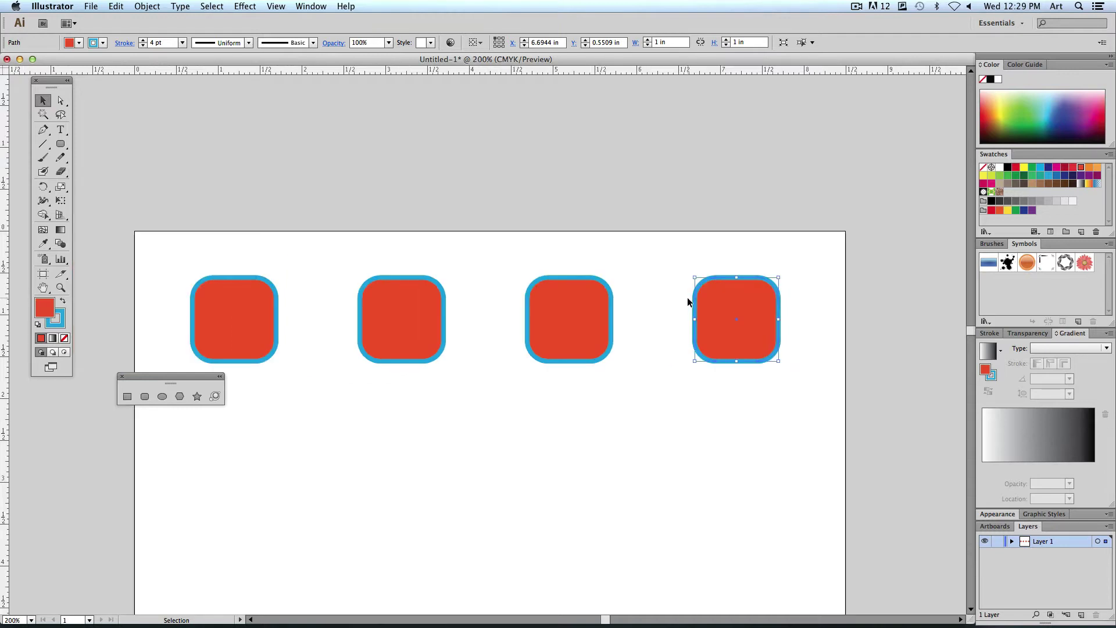
left_click_drag(687, 298, 665, 207)
left_click(678, 331)
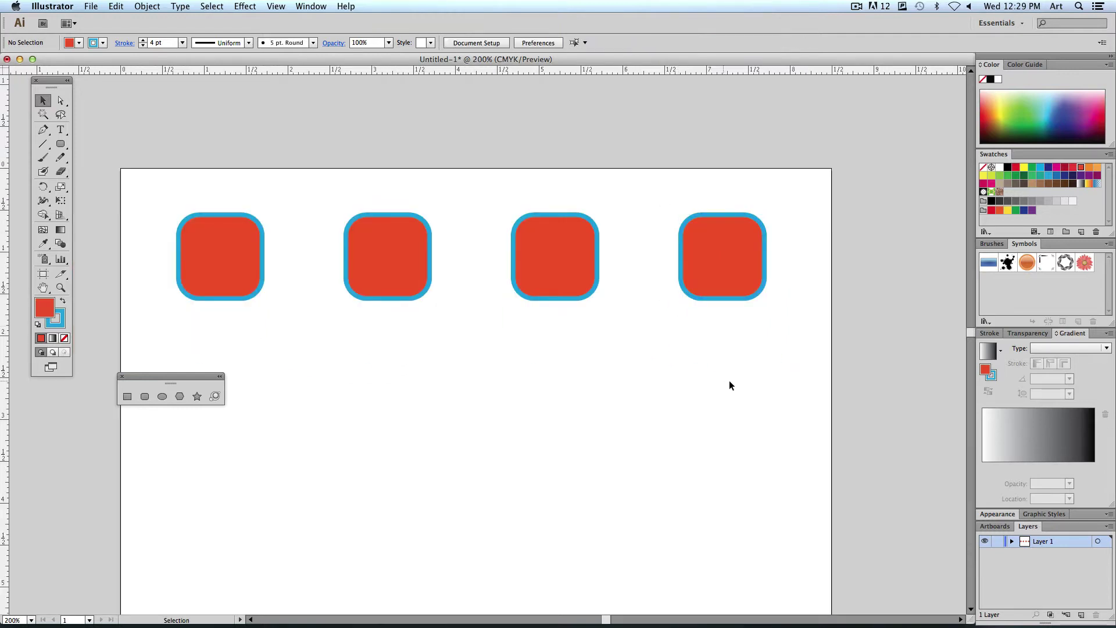
left_click_drag(758, 384, 147, 235)
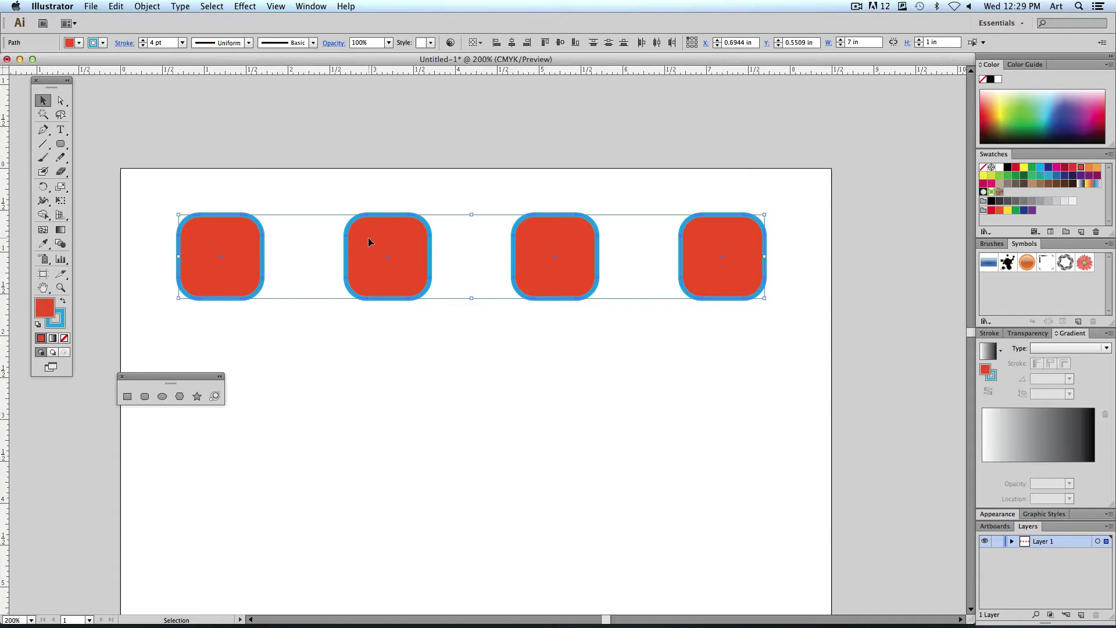
left_click_drag(372, 238, 375, 497)
left_click(322, 441)
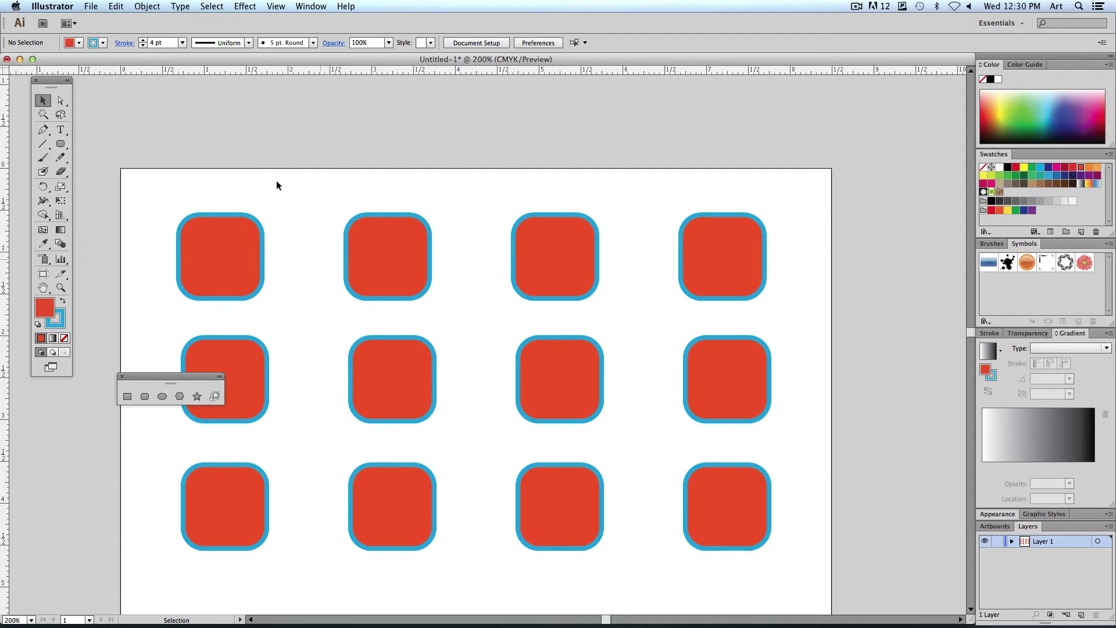
Switch to Finder, examine the symbol files in CS6_AI_Project1's Symbols_Stage1 folder, preview disabled.tif, and return to Illustrator
left_click_drag(194, 59, 186, 431)
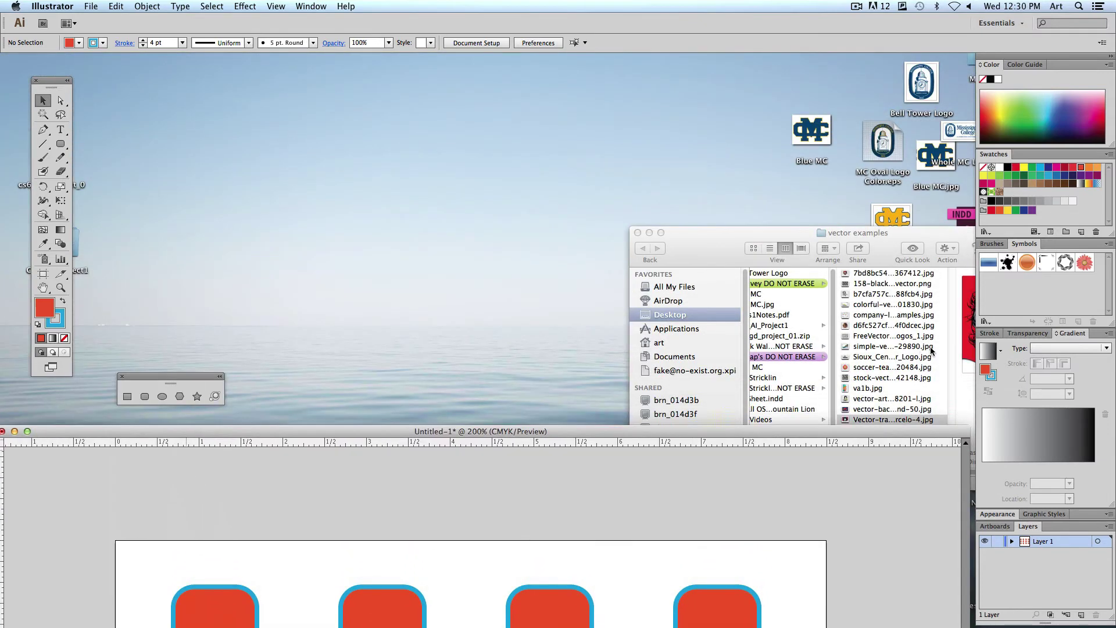
left_click(931, 349)
left_click_drag(727, 253, 388, 132)
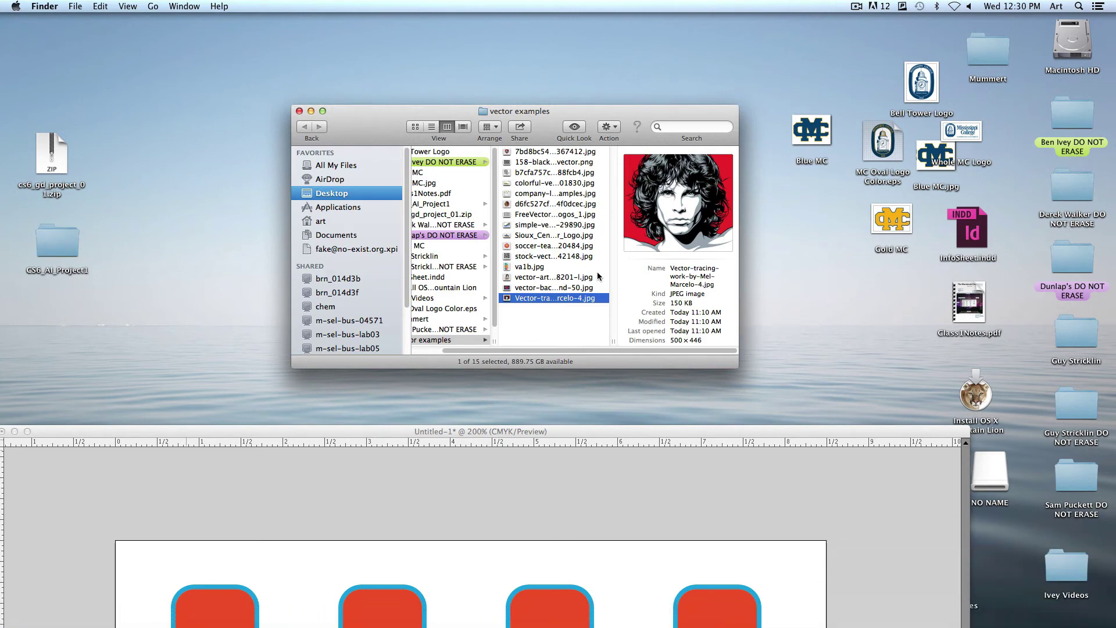
double_click(57, 240)
left_click(592, 164)
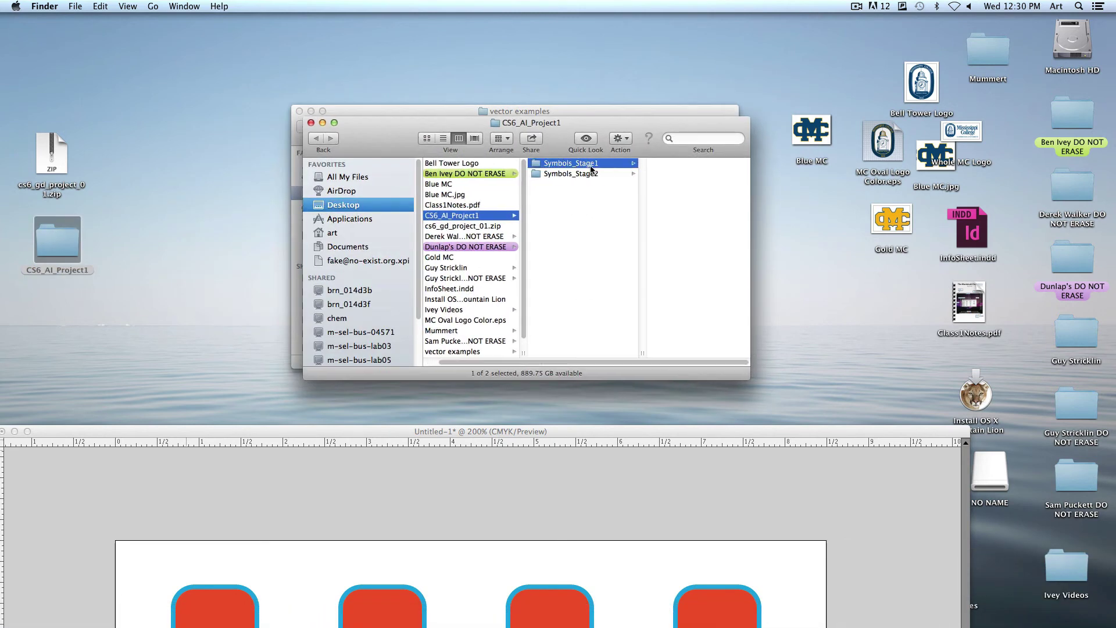
left_click(669, 185)
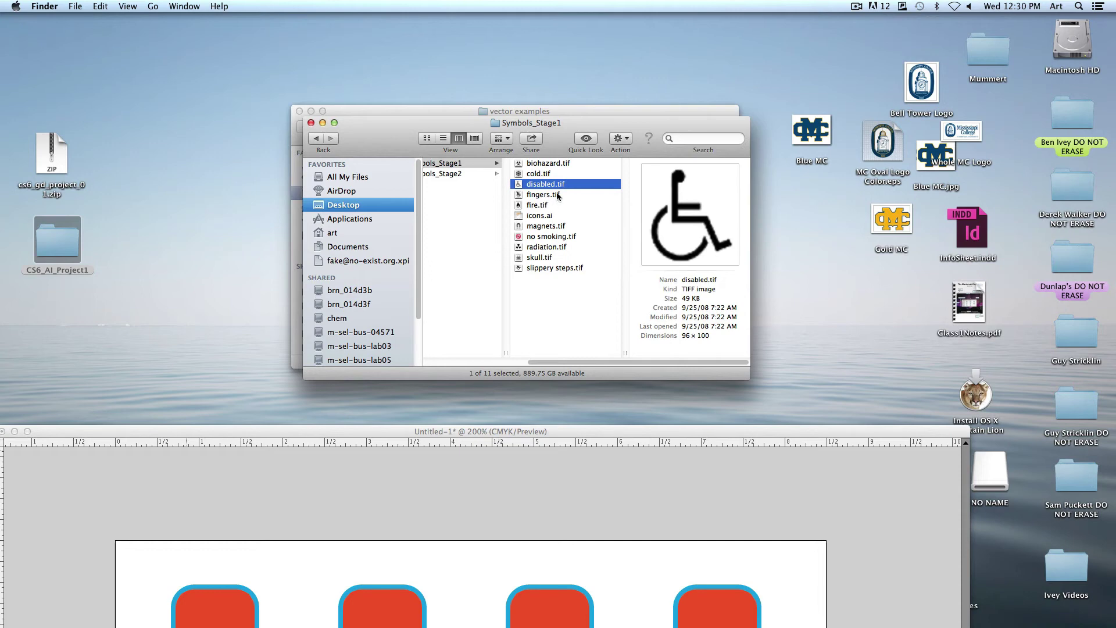
left_click(588, 430)
left_click_drag(588, 430, 591, 58)
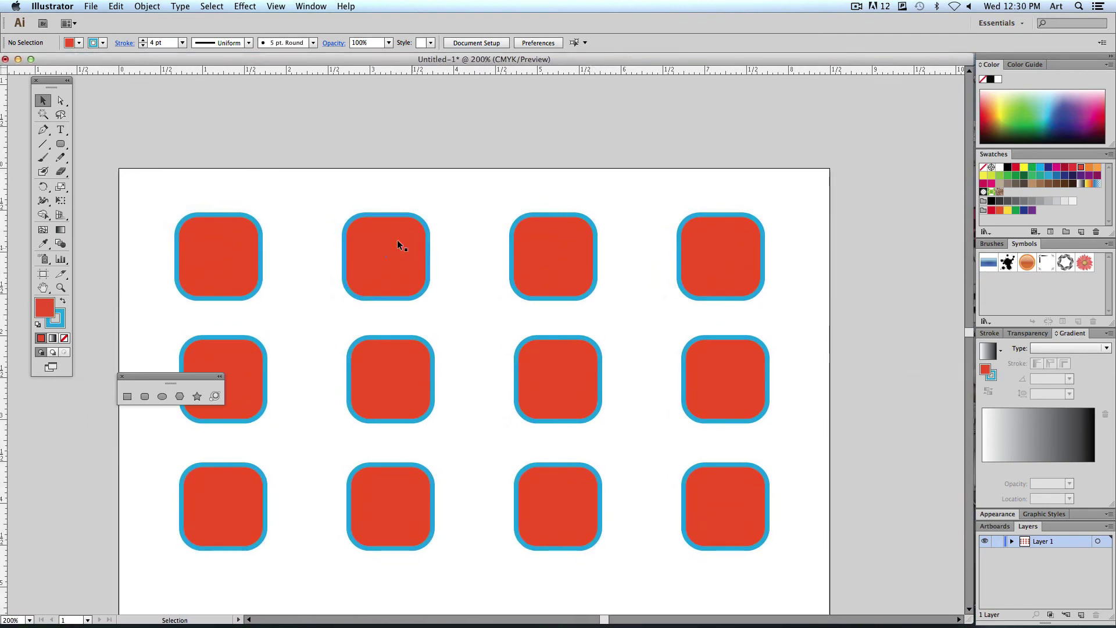
Move the floating shape tools off the artwork and place biohazard.tif as a linked image from Desktop > CS6_AI_Project1 > Symbols_Stage1
left_click_drag(162, 377, 45, 423)
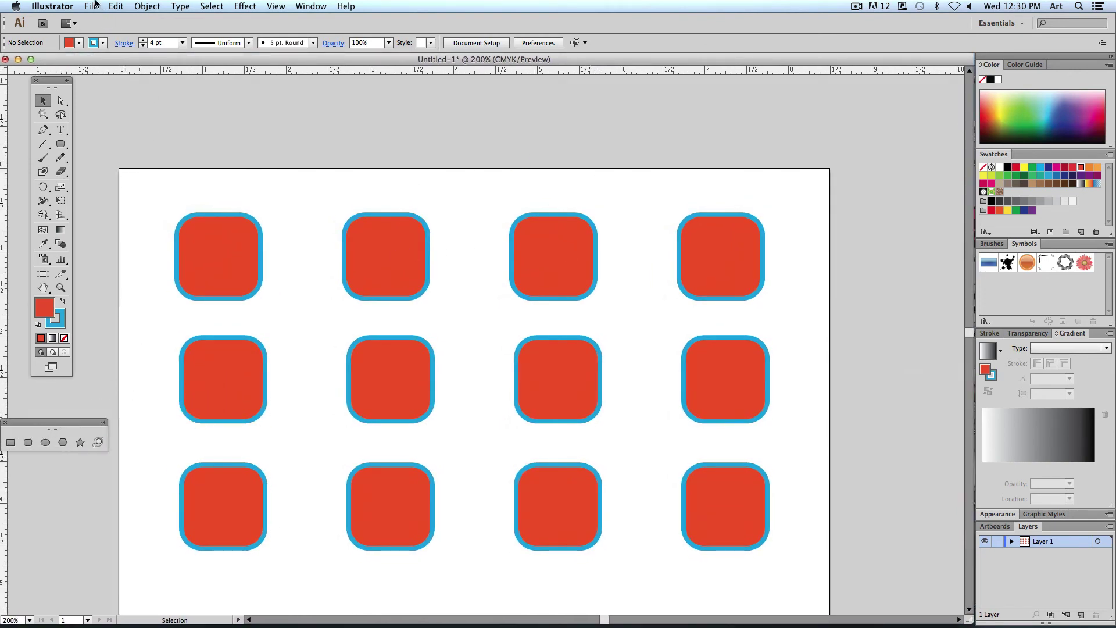
left_click(96, 5)
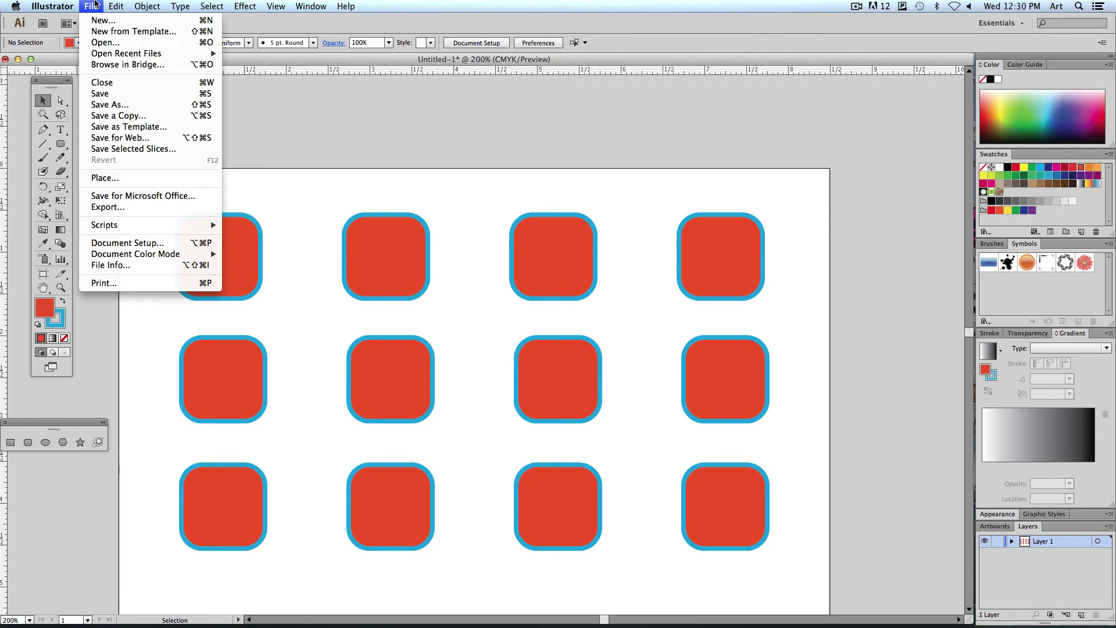
left_click(110, 177)
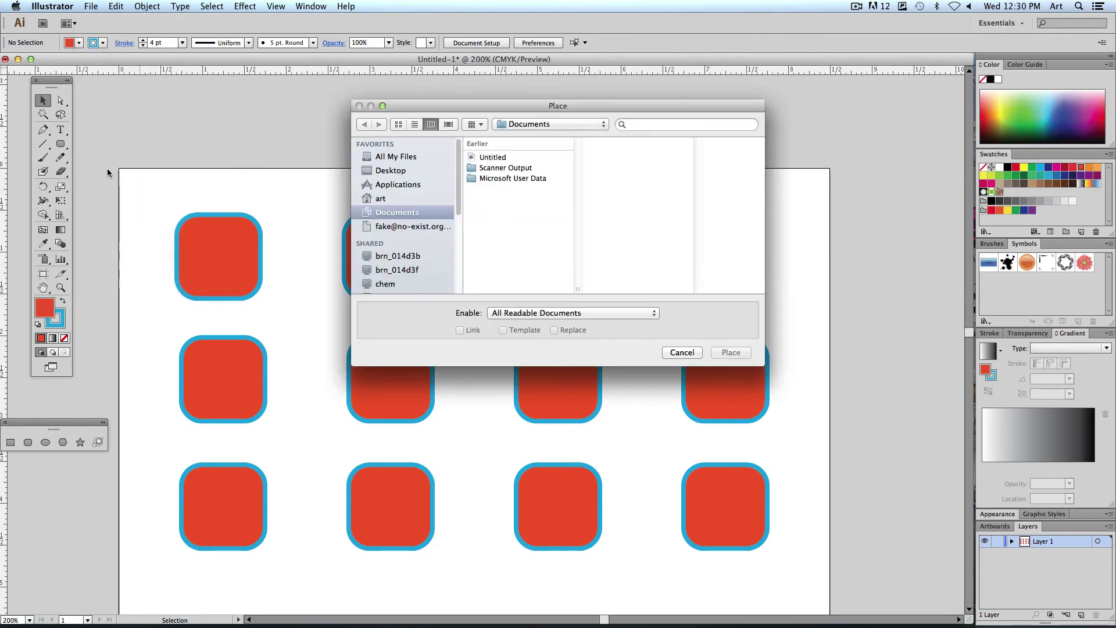
left_click(391, 170)
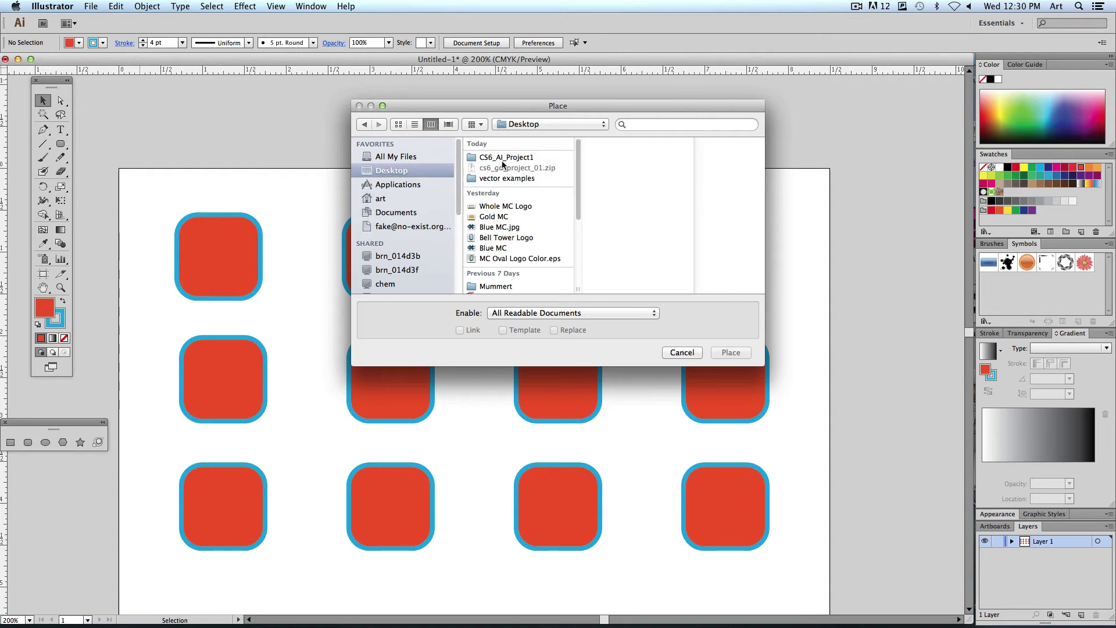
left_click(519, 159)
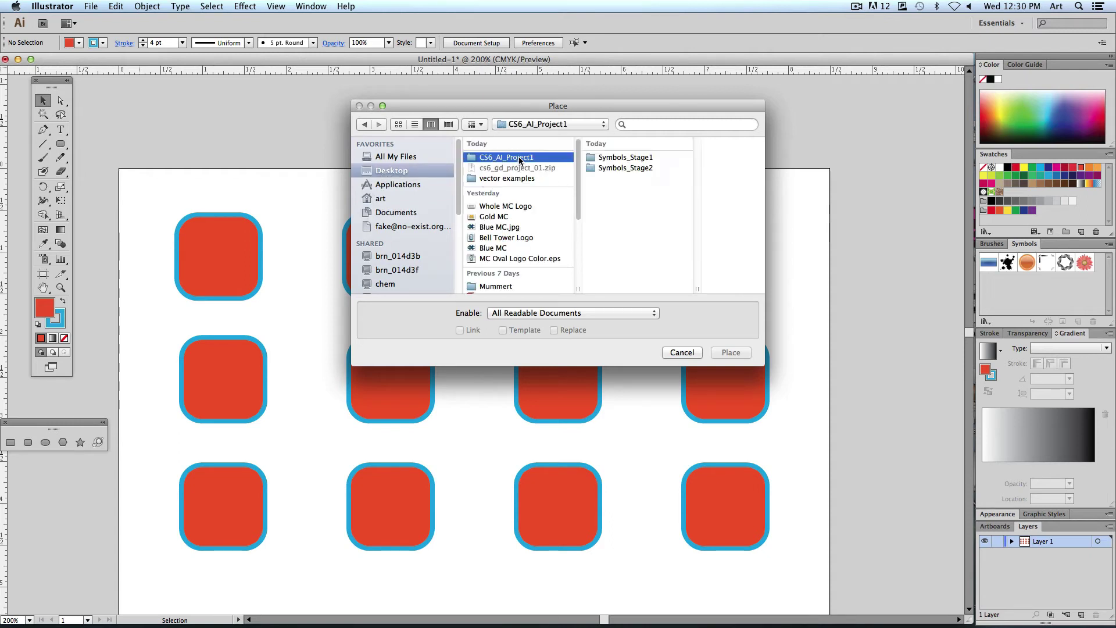
left_click(627, 160)
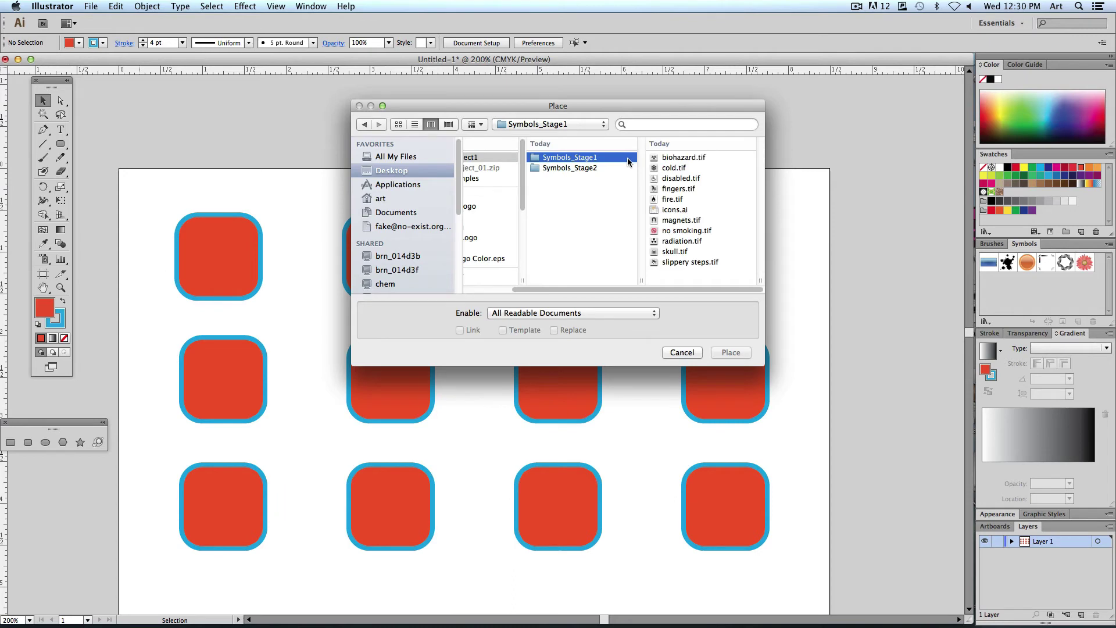
left_click(683, 161)
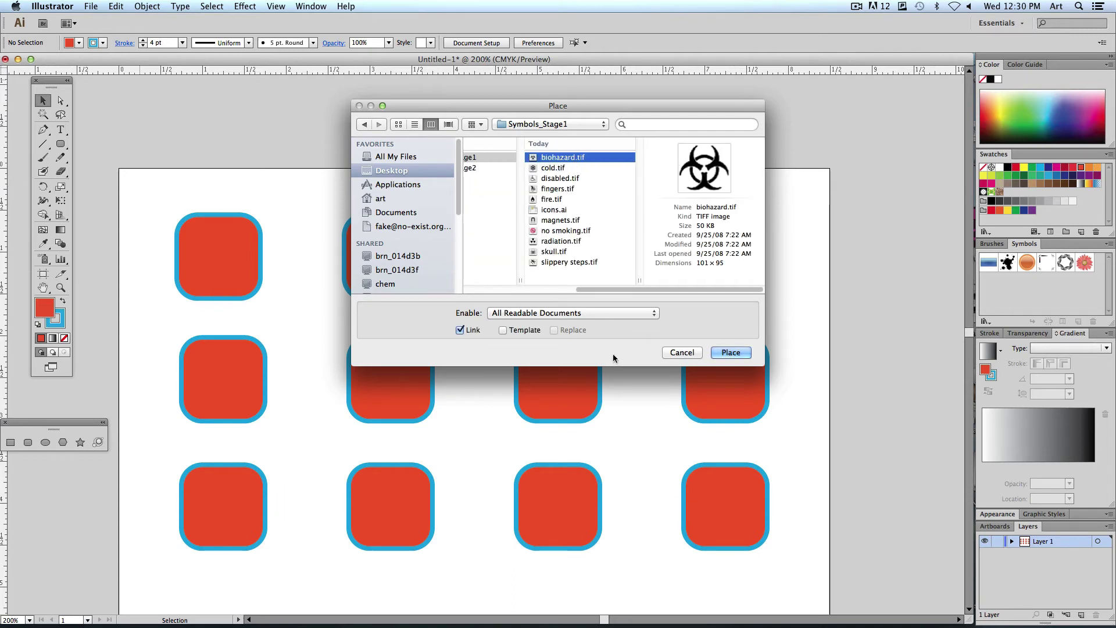
left_click(732, 352)
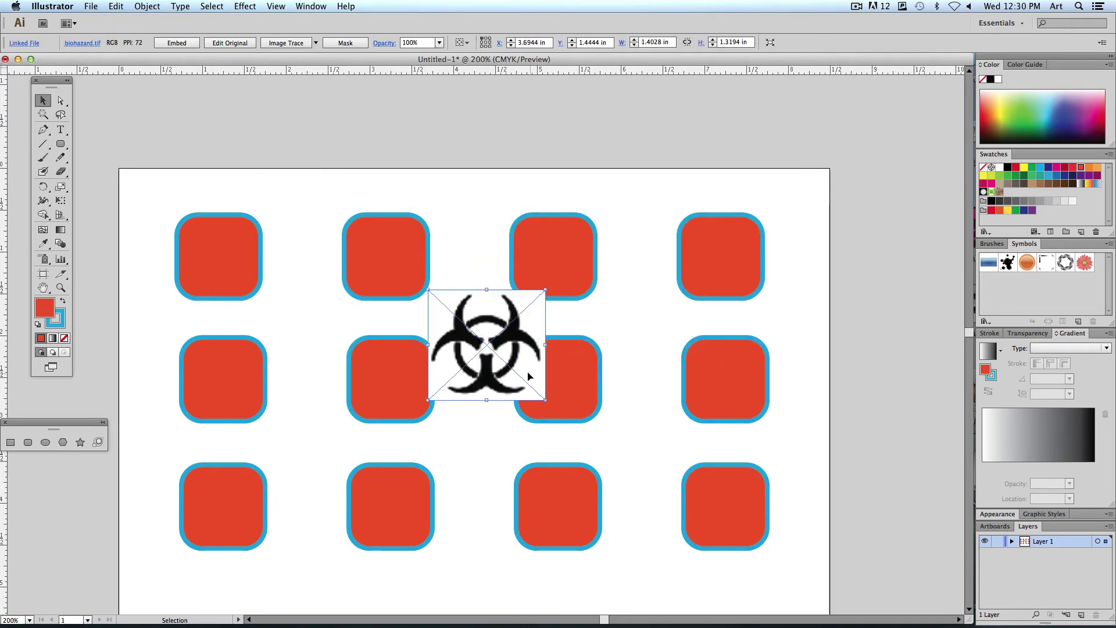
Move the biohazard image onto the first square of the top row and scale it down to the square's size
left_click_drag(491, 359, 239, 280)
left_click_drag(294, 319, 245, 273)
left_click(279, 314)
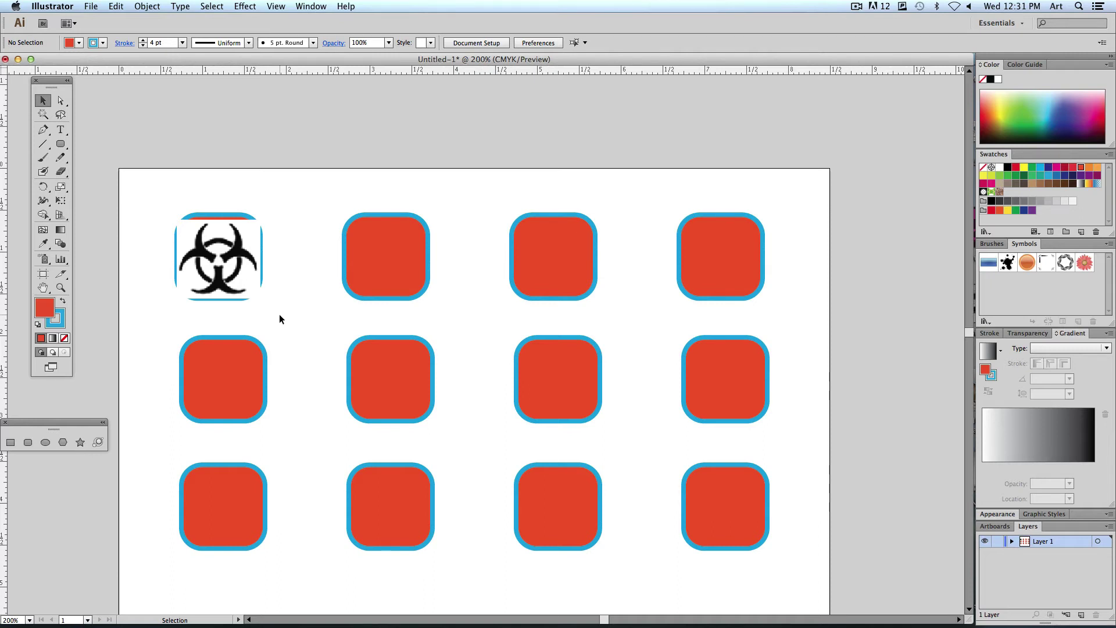
Browse the symbols in the Symbols_Stage1 folder and place disabled.tif as a linked image
left_click(91, 6)
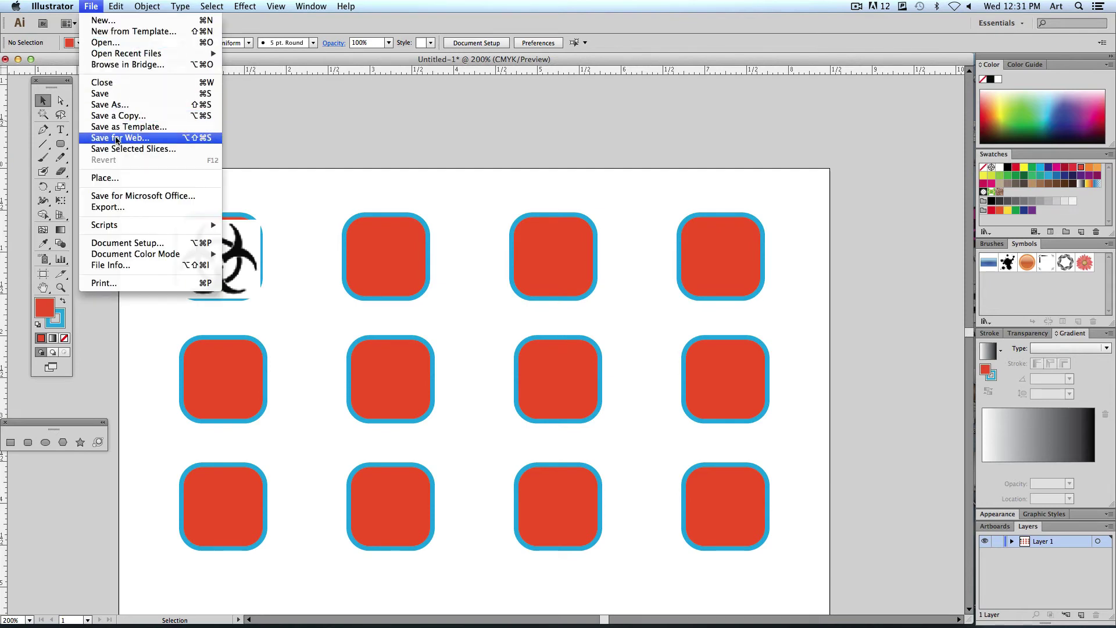
left_click(118, 177)
left_click(696, 190)
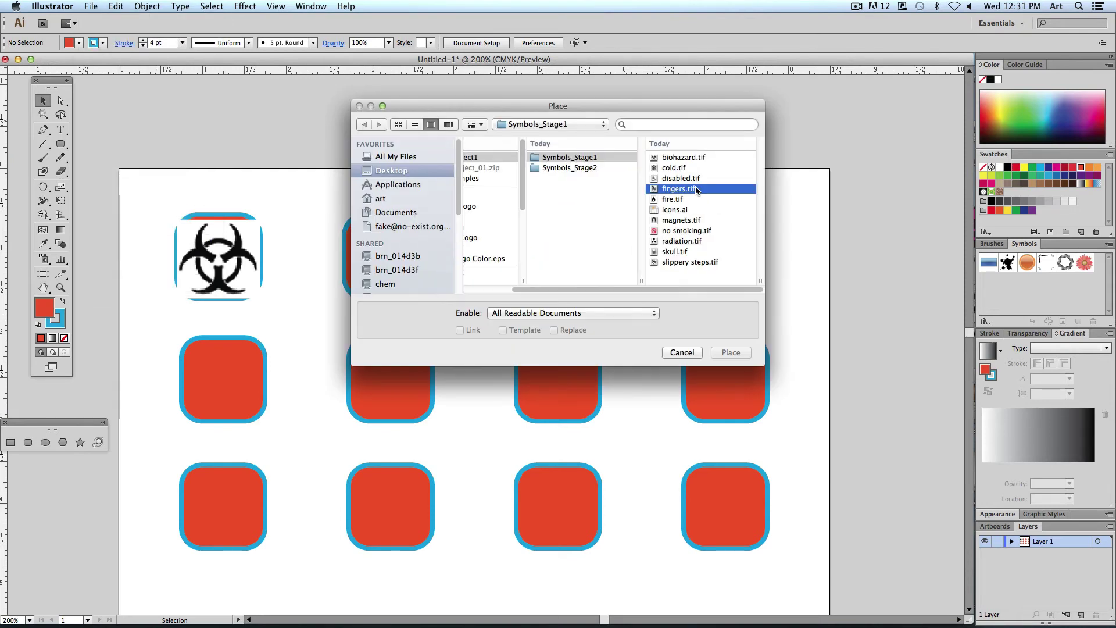
key("Up")
key("Up")
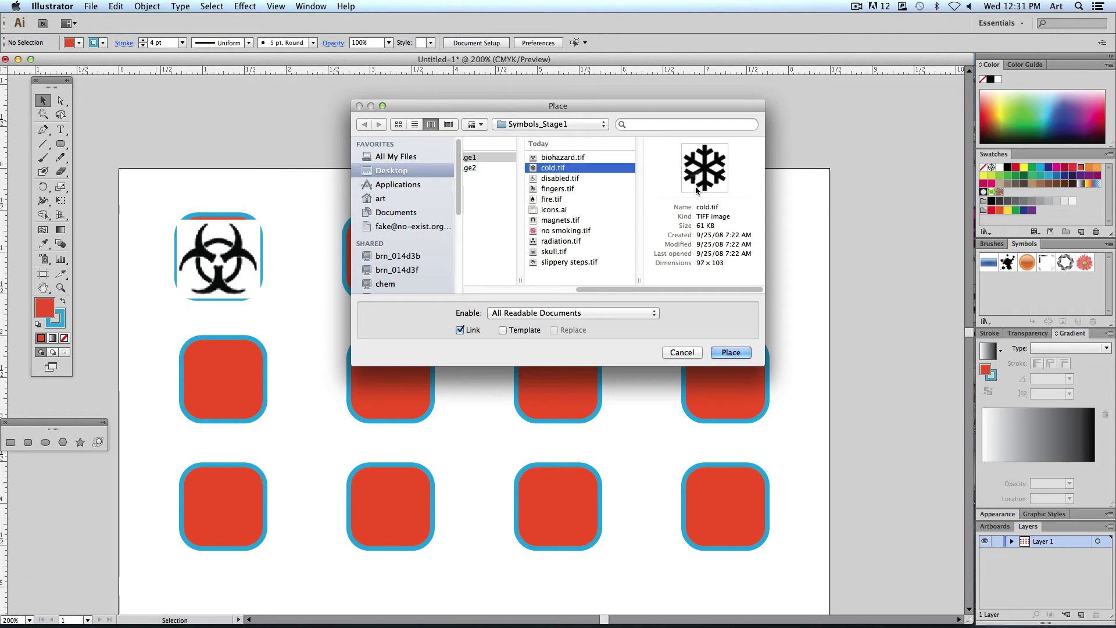
key("Down")
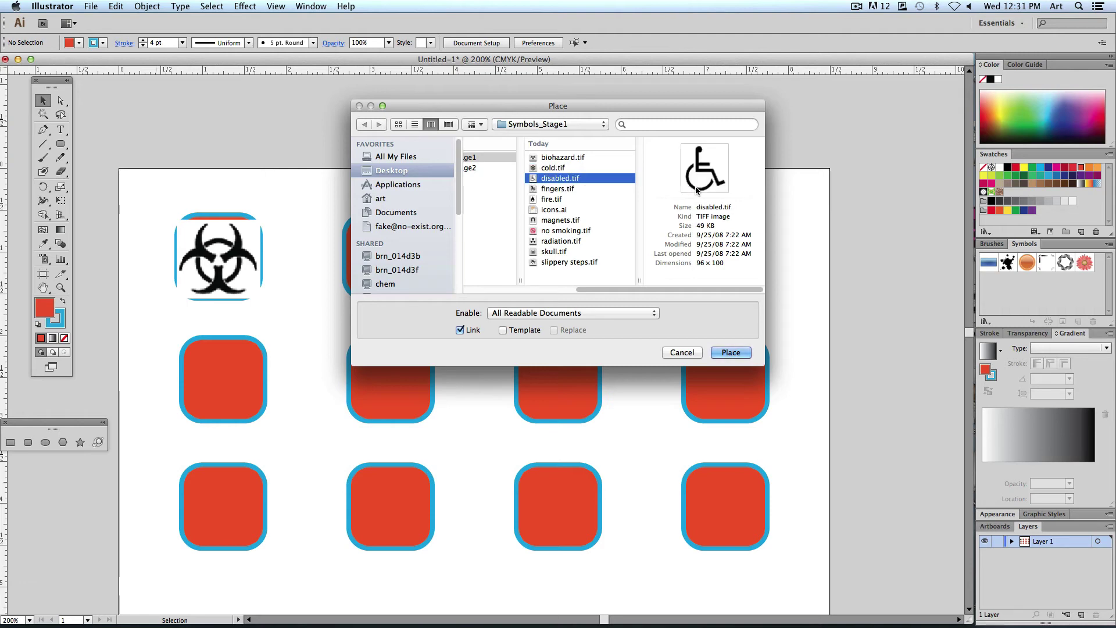
left_click(731, 353)
Position the wheelchair image over the second square of the top row and scale it down to about 0.98 by 1.02 in
left_click_drag(497, 346, 377, 254)
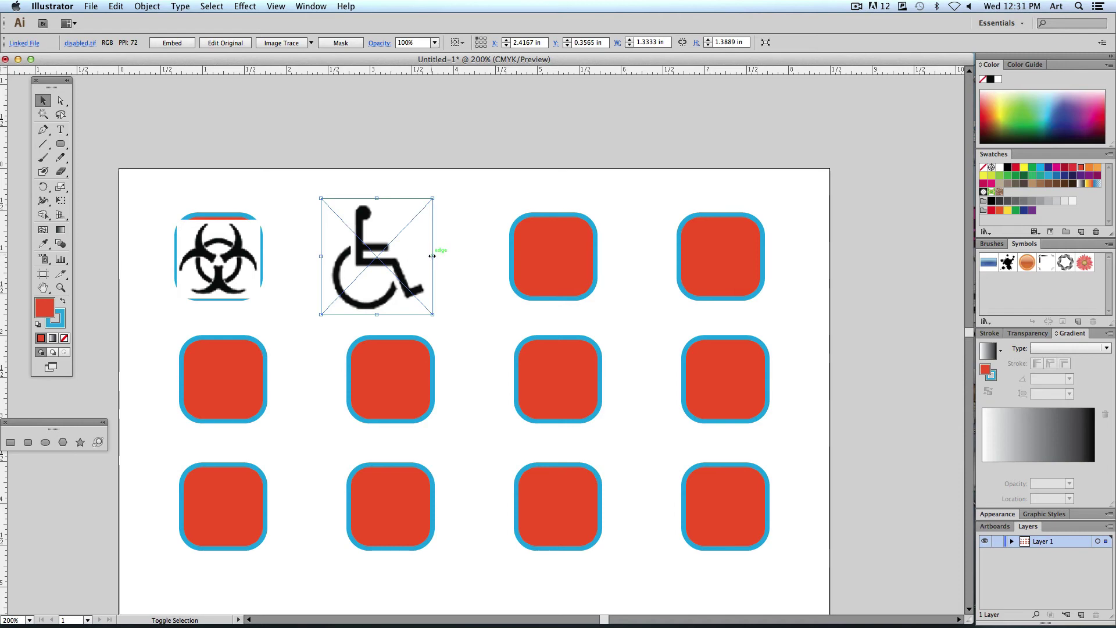
left_click_drag(432, 256, 398, 267)
left_click(488, 437)
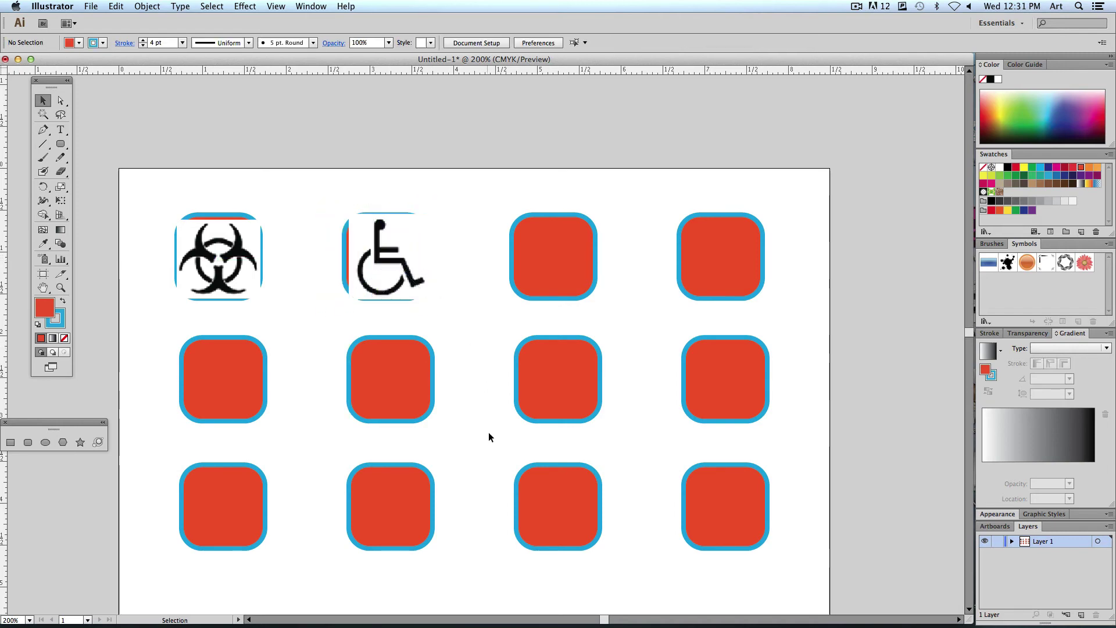
left_click(393, 271)
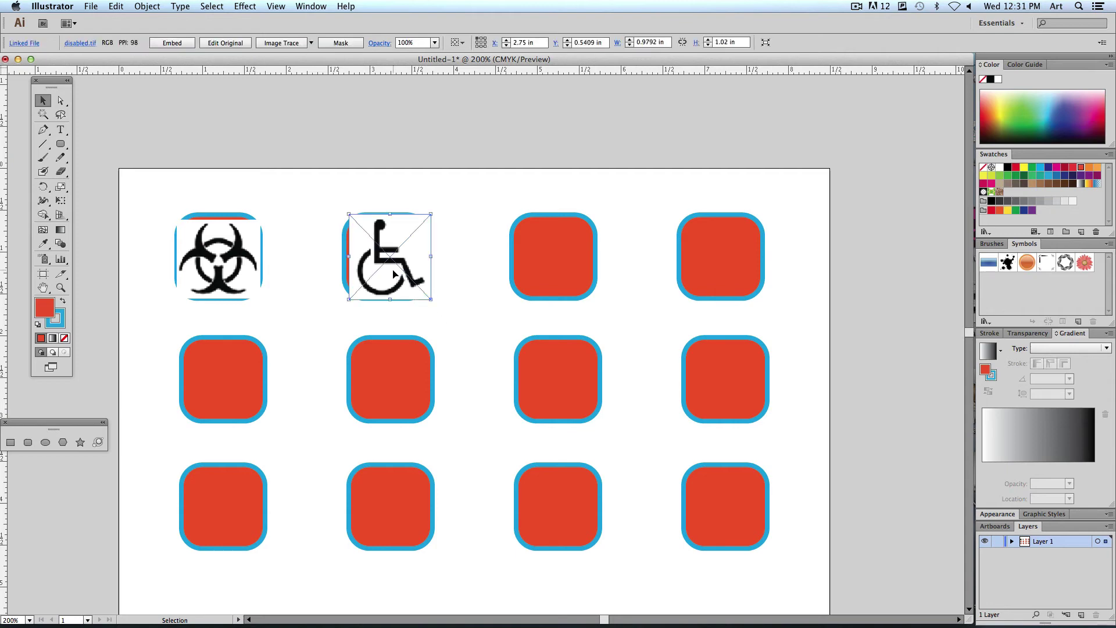
left_click(497, 270)
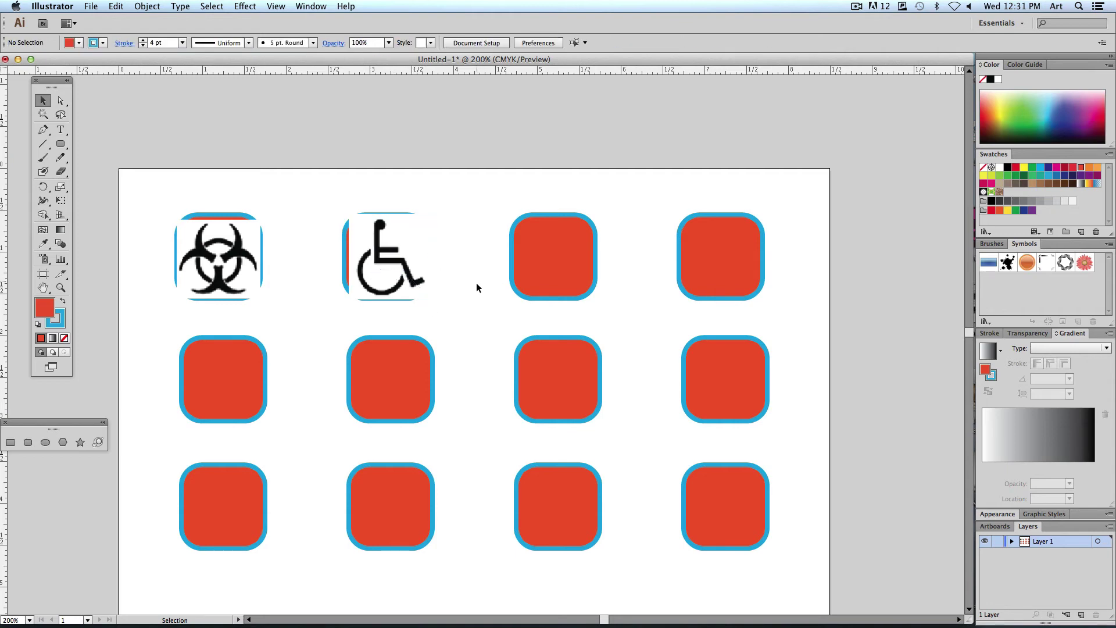
Place fire.tif as a linked template image and try to select it on the artboard
scroll(477, 282, "right", 2)
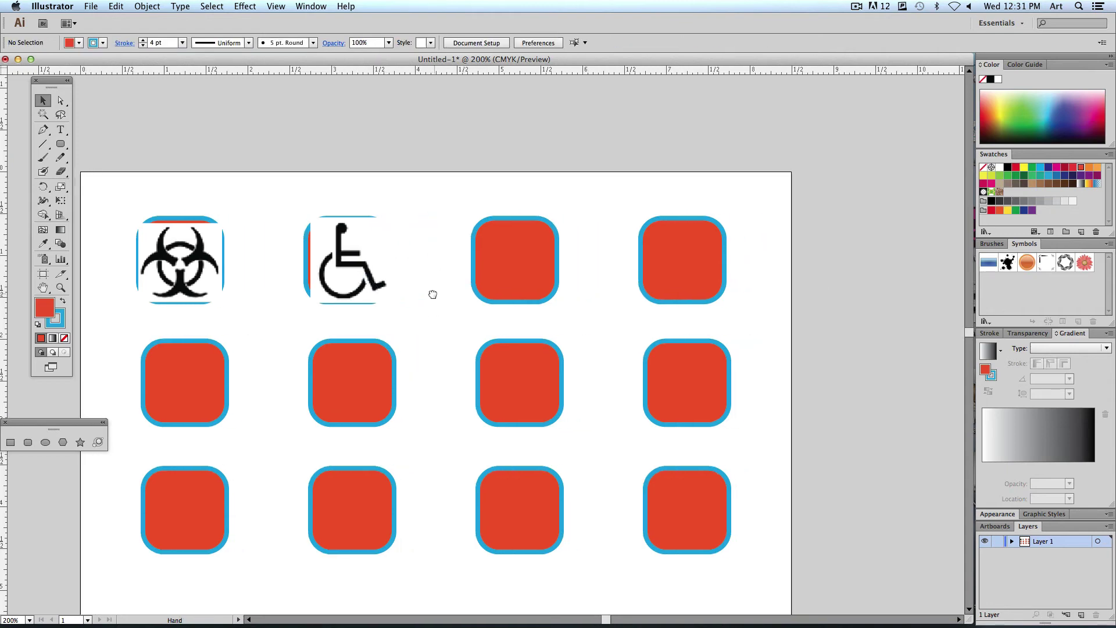
left_click(91, 7)
left_click(116, 179)
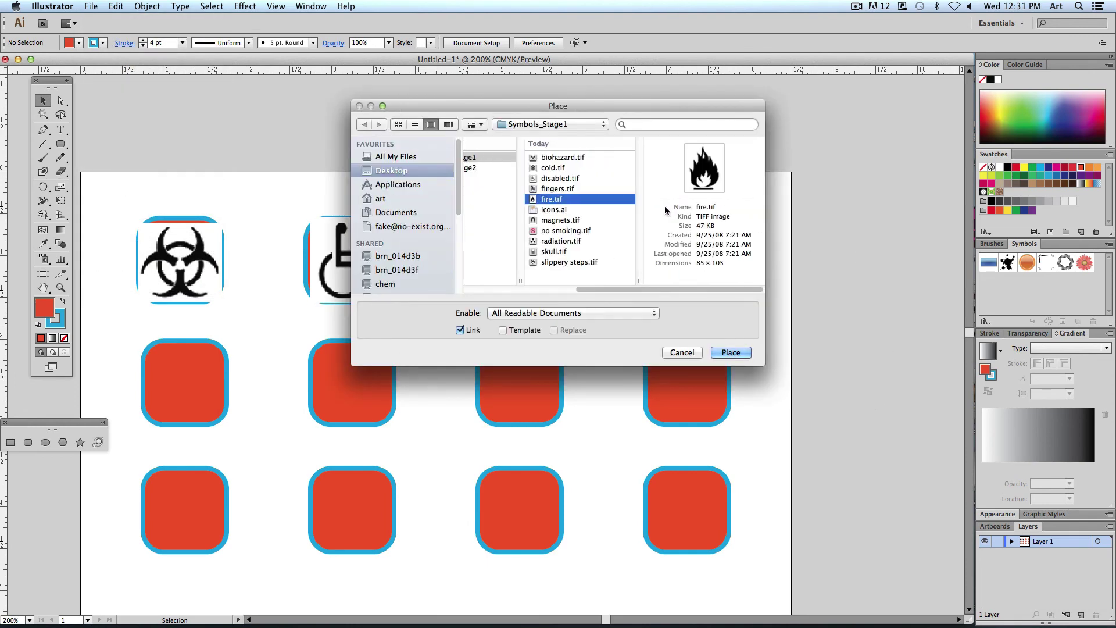
left_click(503, 330)
left_click(740, 352)
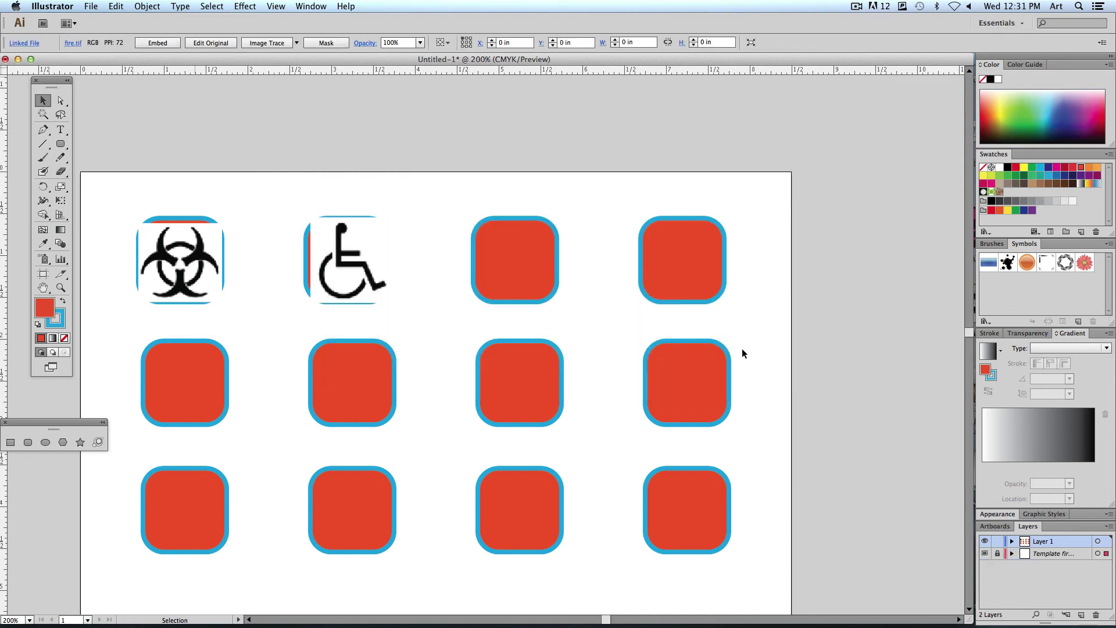
left_click(457, 334)
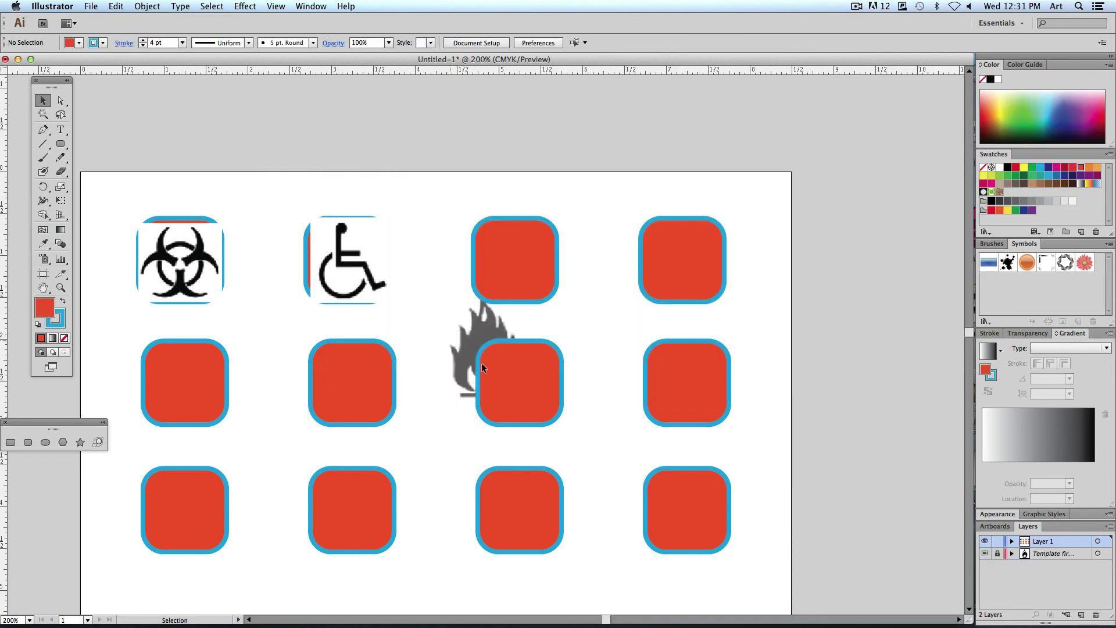
left_click_drag(443, 335, 441, 357)
Detach the Layers panel beside the artwork and reorder the fire template layer above Layer 1
left_click_drag(1027, 526, 771, 253)
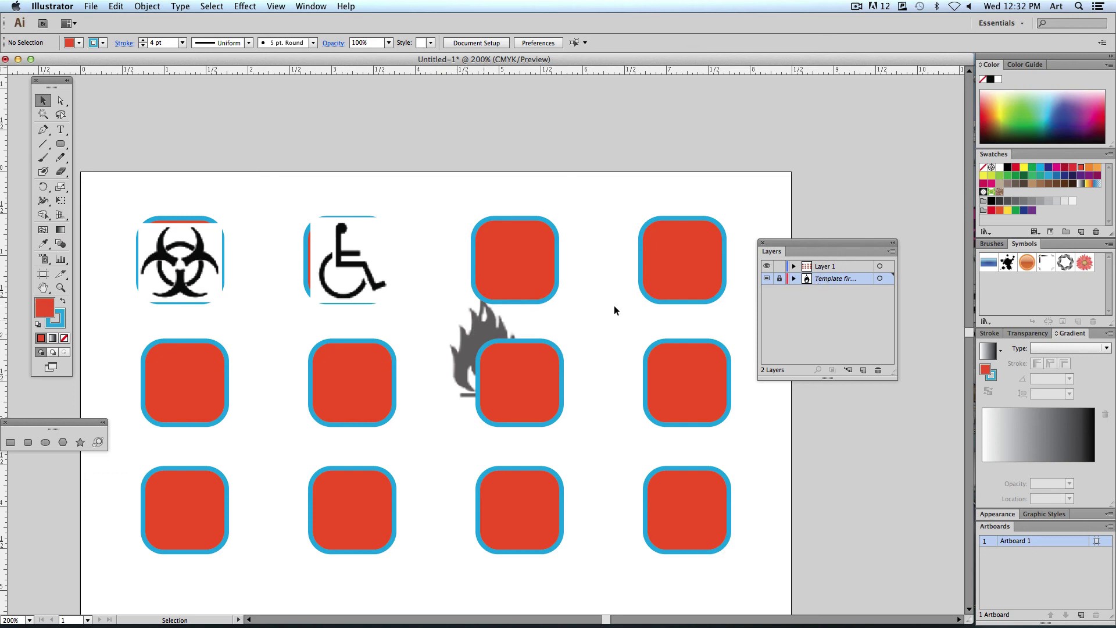
left_click_drag(829, 282, 821, 259)
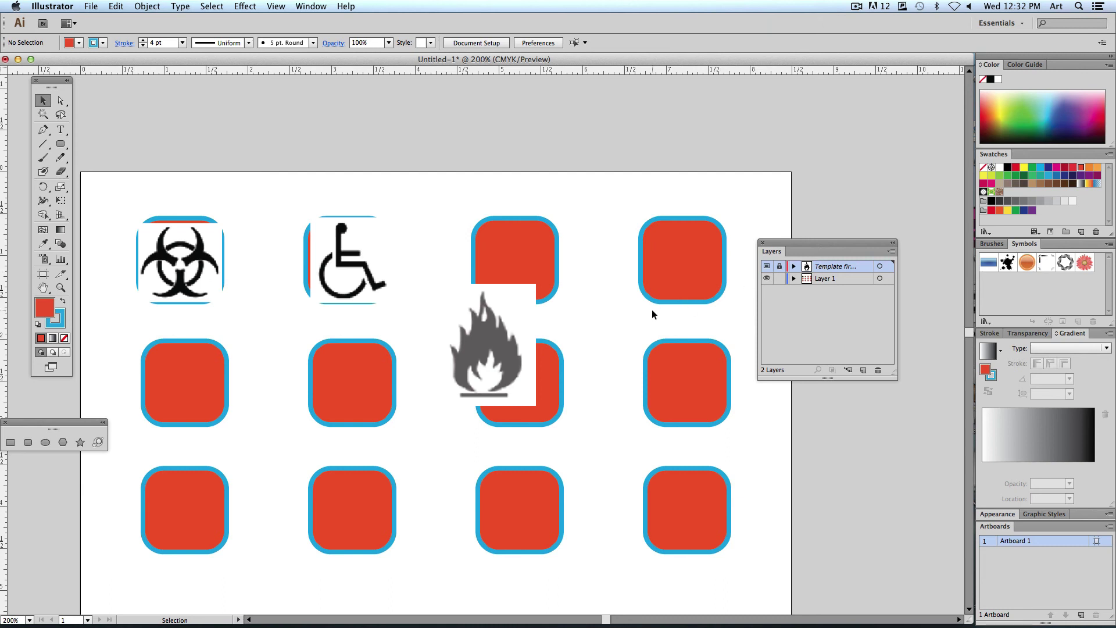
left_click(576, 346)
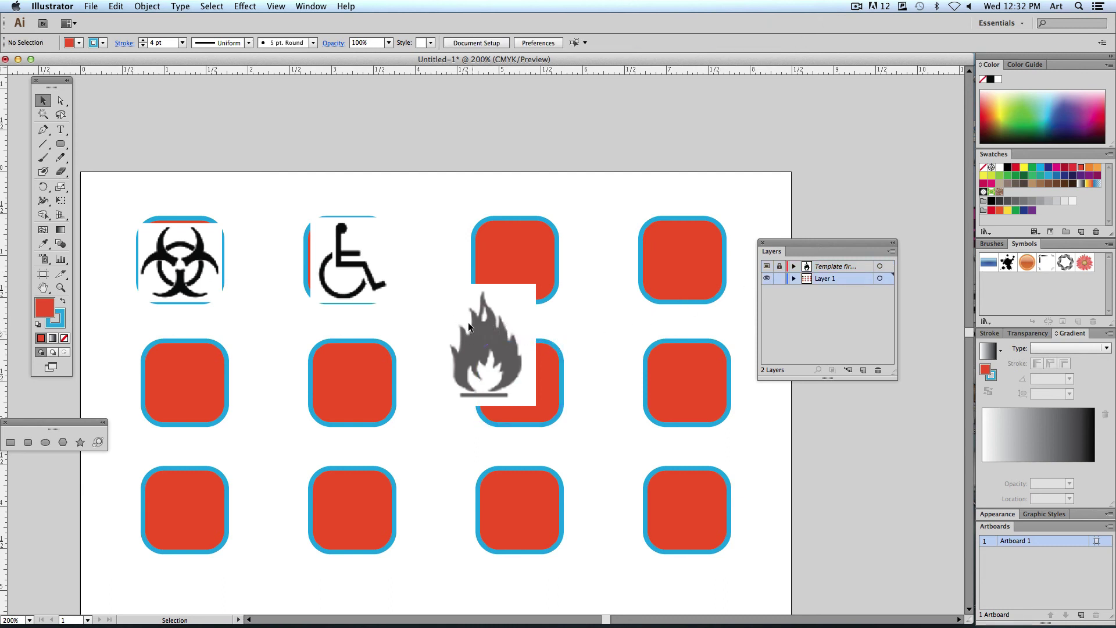
Try to move the fire image while its template layer is locked
left_click_drag(483, 349, 462, 375)
left_click_drag(514, 424, 536, 404)
left_click(595, 401)
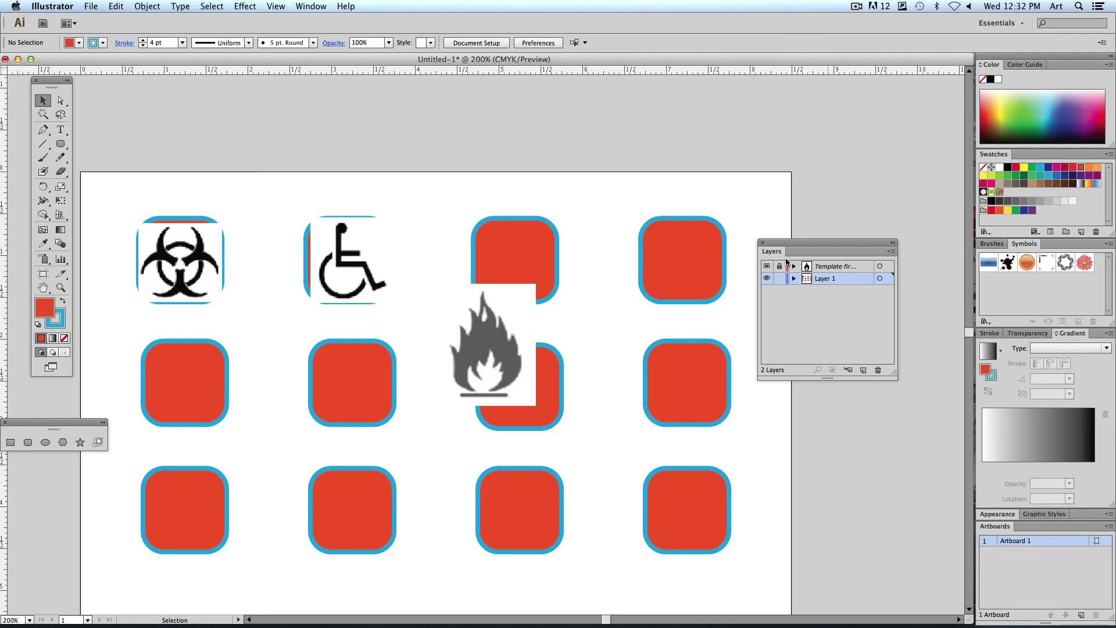
Reposition and slightly enlarge the floating Layers panel, and unlock the fire template layer
left_click_drag(779, 241, 761, 226)
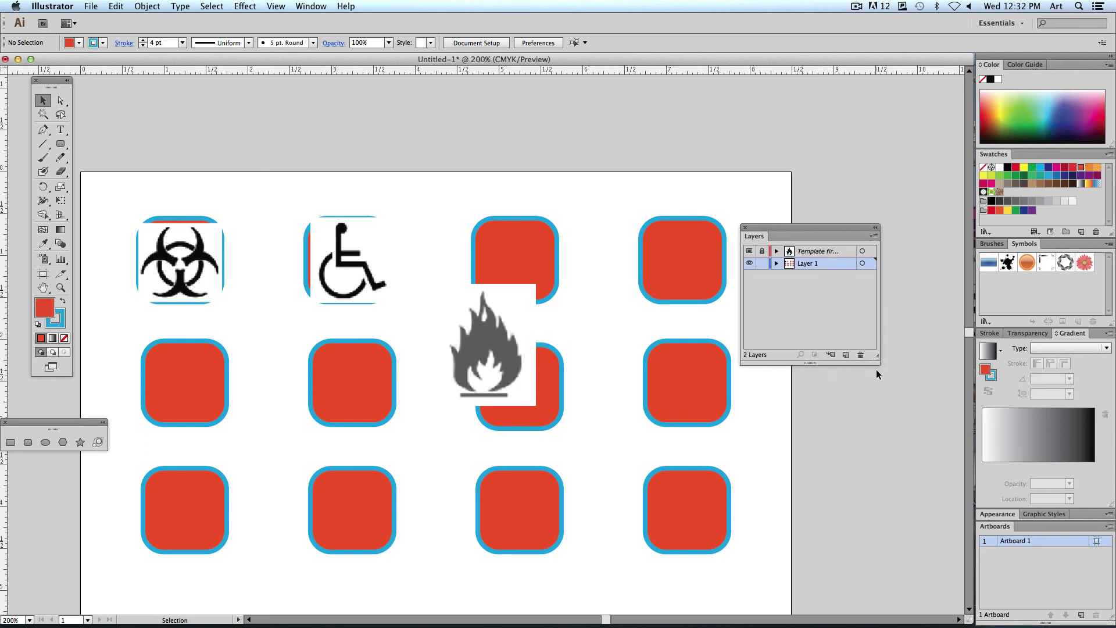
left_click_drag(877, 375, 877, 375)
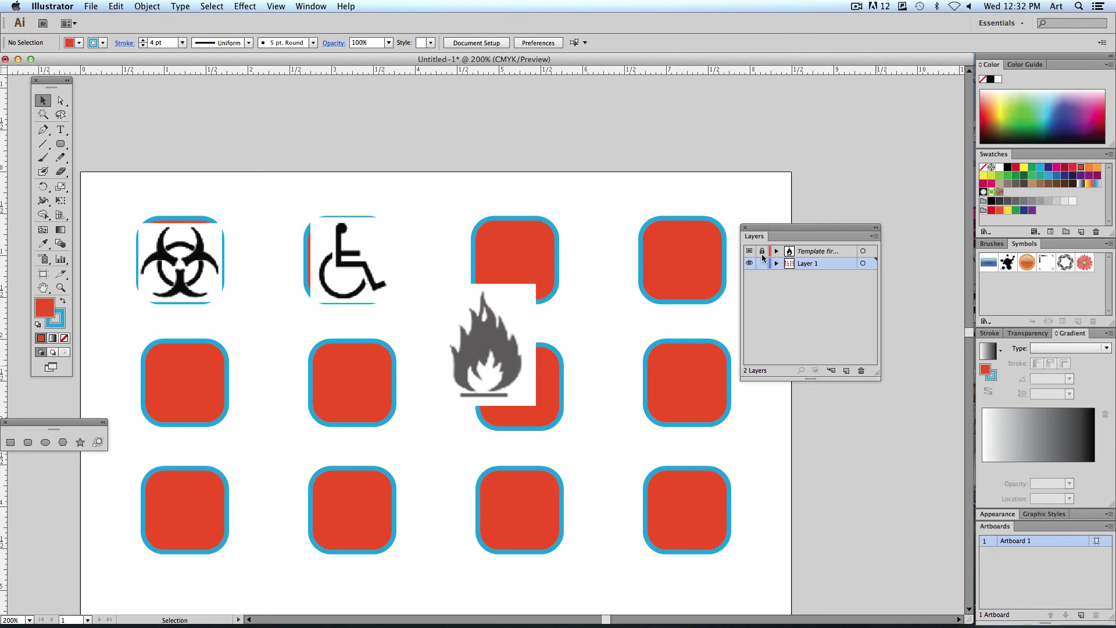
left_click(762, 251)
left_click(808, 251)
left_click(762, 251)
left_click(762, 251)
Move the unlocked fire image over the third square of the top row
left_click(473, 334)
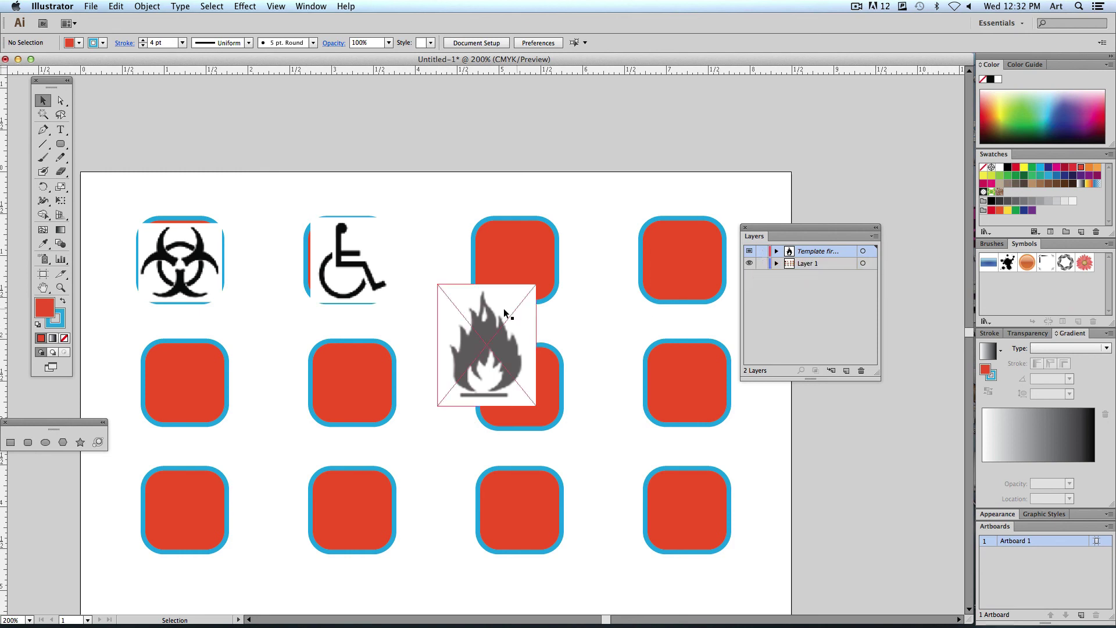
left_click_drag(462, 372, 490, 288)
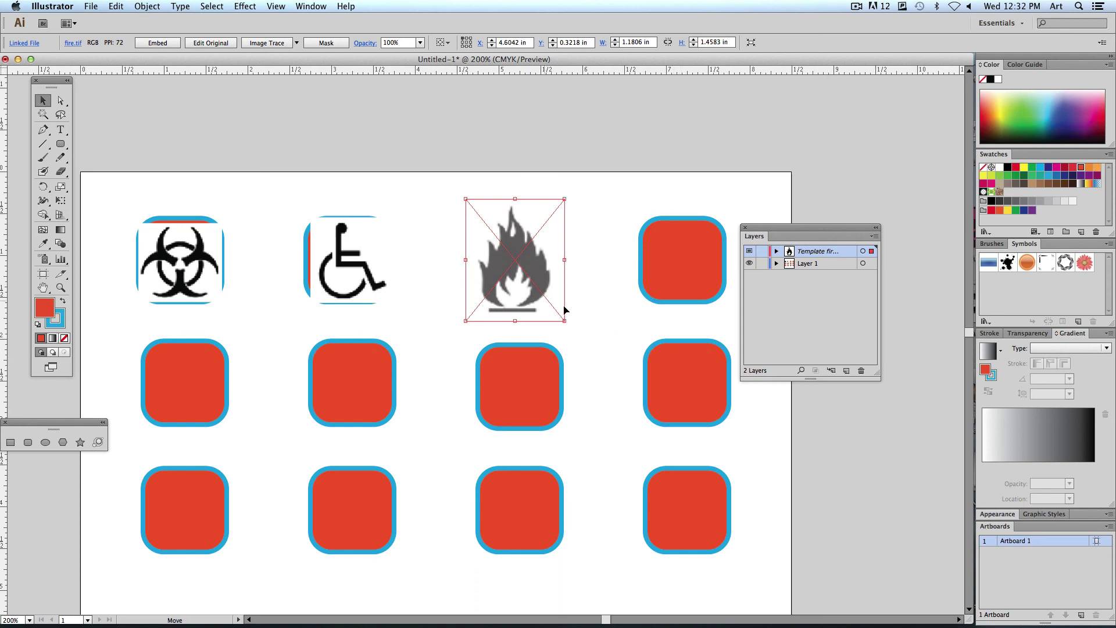
mouse_move(564, 307)
left_mouse_down()
mouse_move(571, 314)
mouse_move(556, 305)
left_mouse_up()
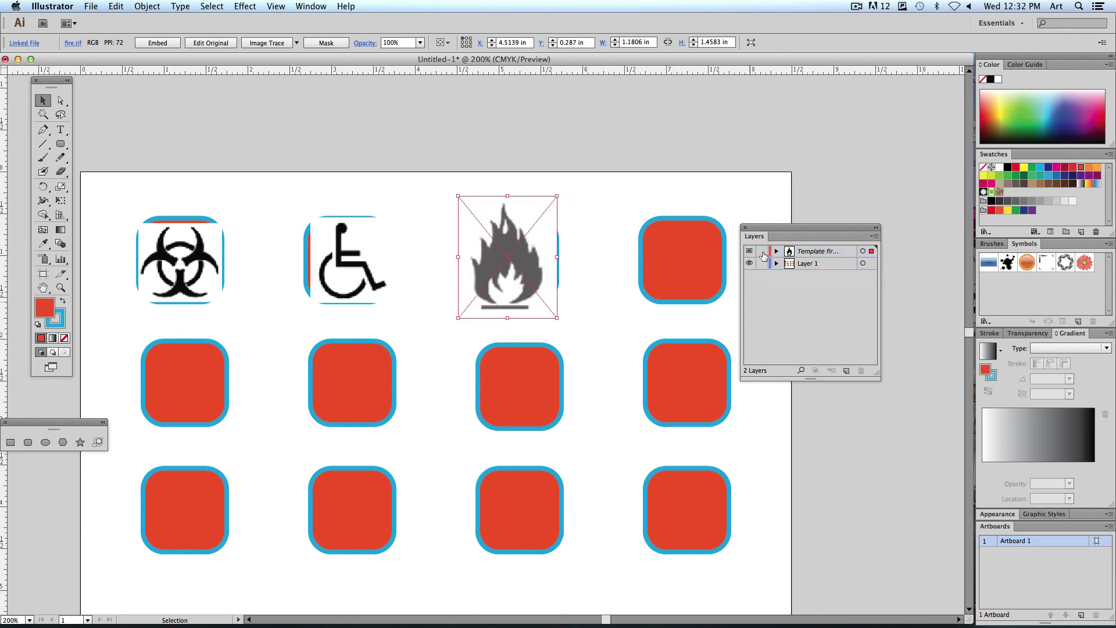
Lock the fire template layer again and test whether the image can still be moved
left_click(762, 251)
left_click_drag(517, 269, 465, 298)
left_click(591, 276)
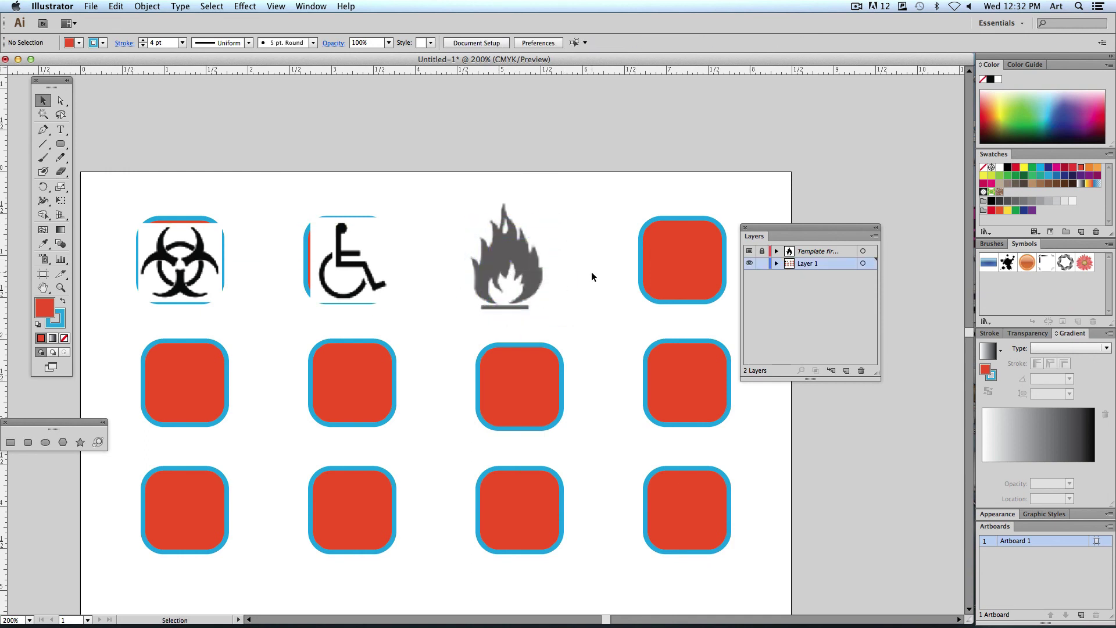